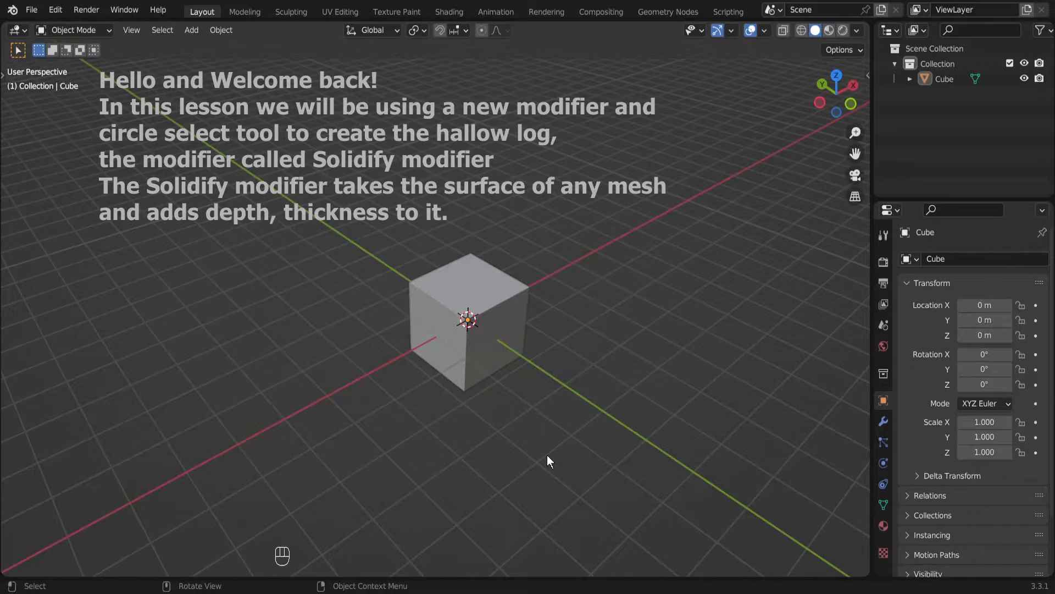
# Delete the default cube from the scene
pyautogui.click(488, 342)
pyautogui.press('x')
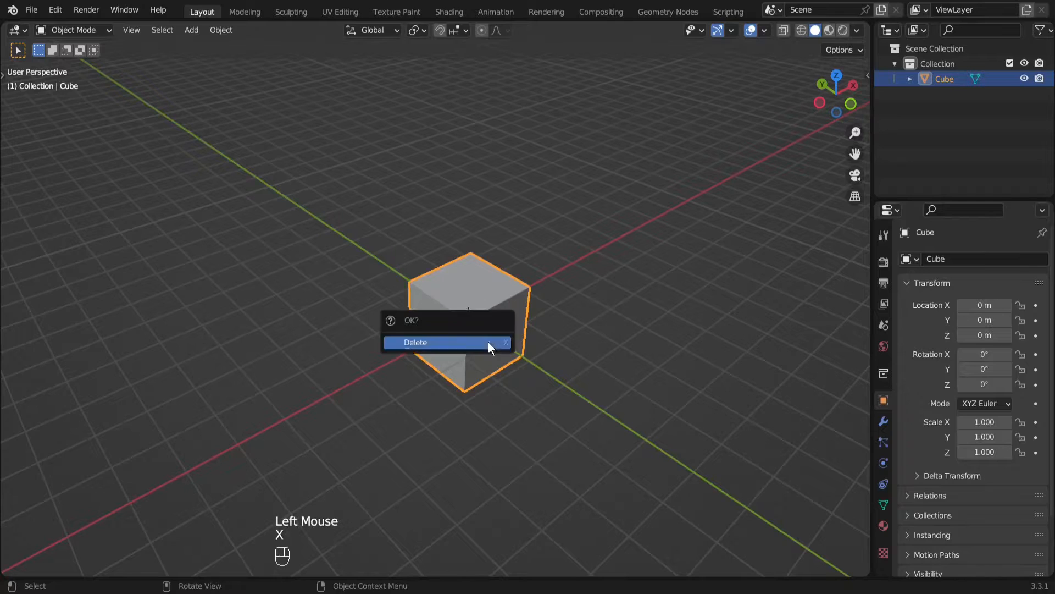
pyautogui.click(488, 342)
# Add a cylinder mesh at the world origin and set its vertex count to 12
pyautogui.hotkey('shift', 'a')
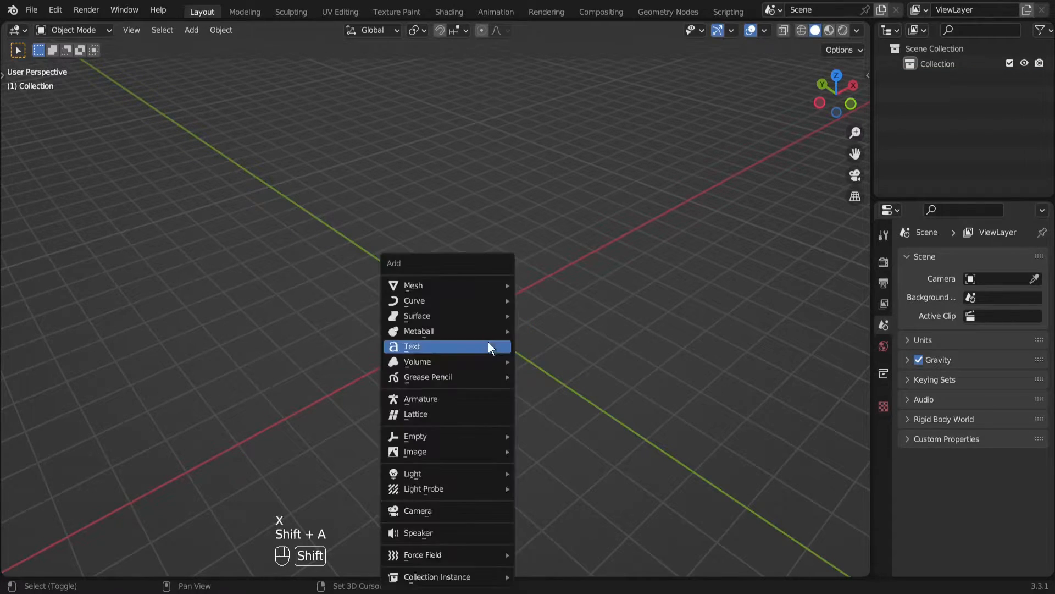
pyautogui.moveTo(442, 285)
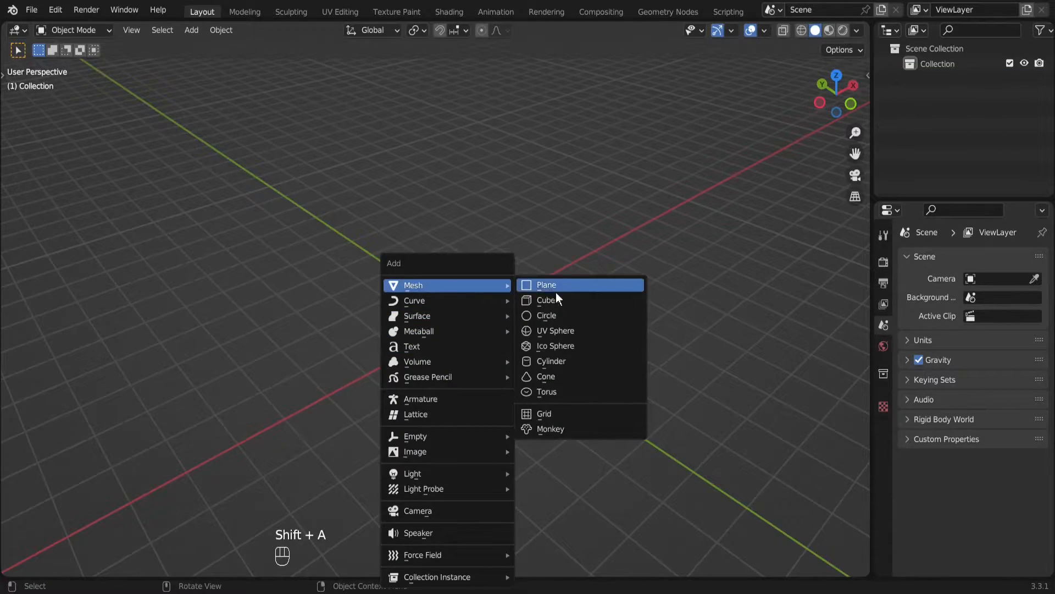
pyautogui.click(572, 360)
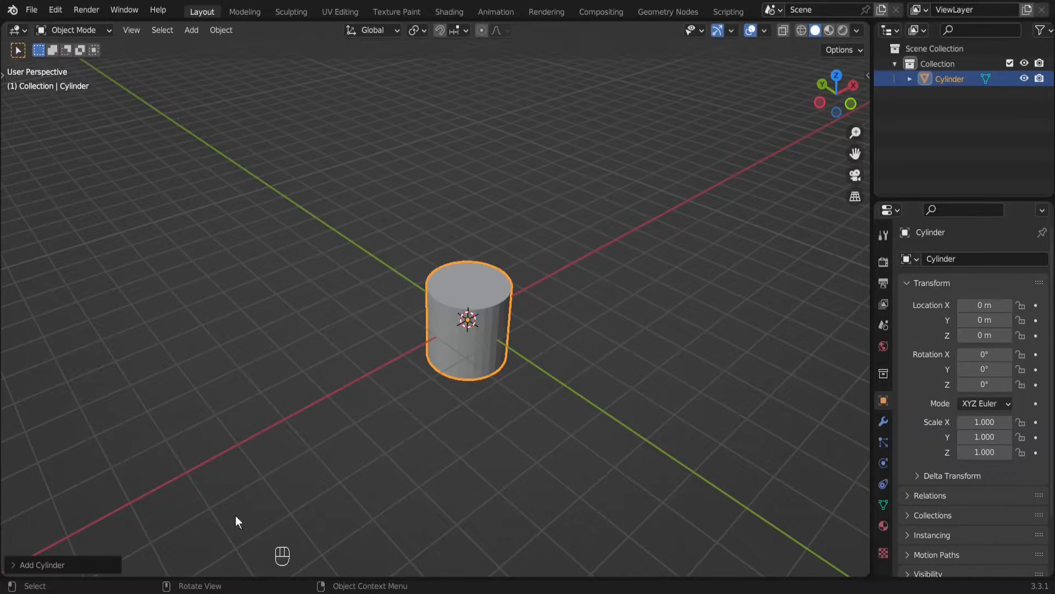
pyautogui.click(28, 564)
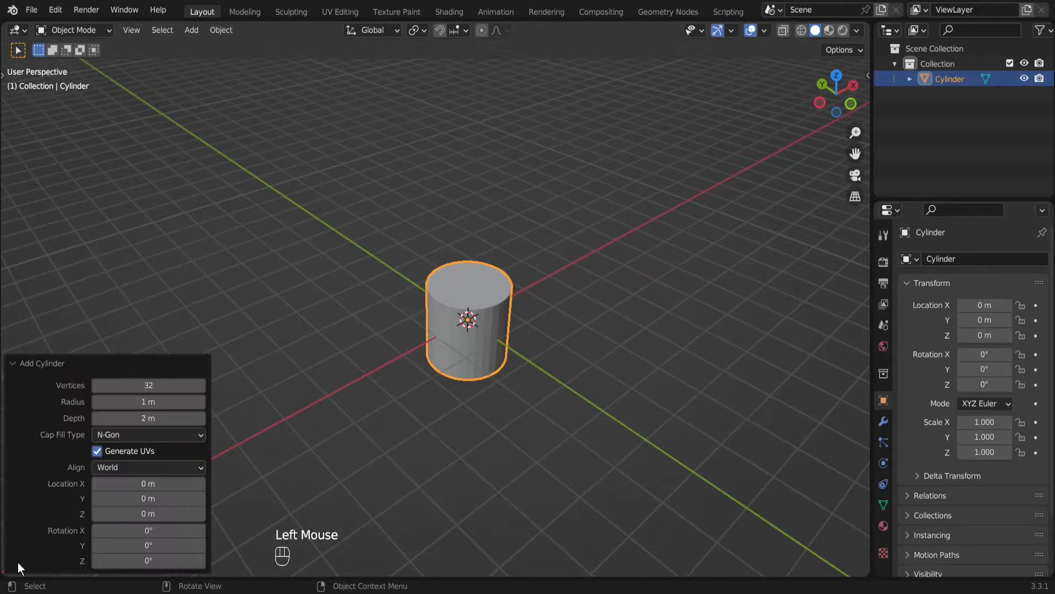
pyautogui.doubleClick(154, 386)
pyautogui.write('12')
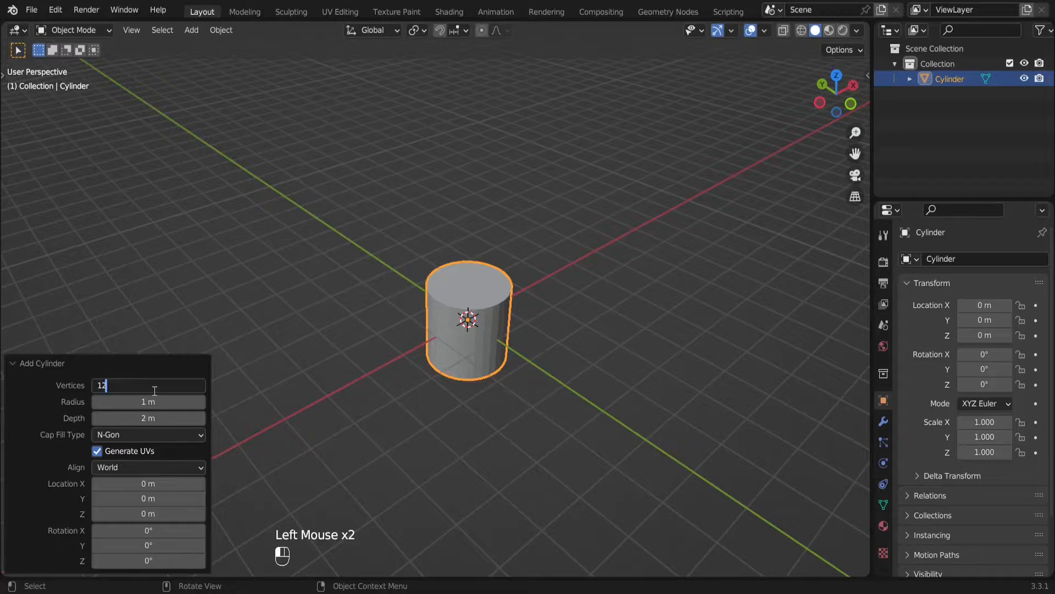
pyautogui.click(459, 354)
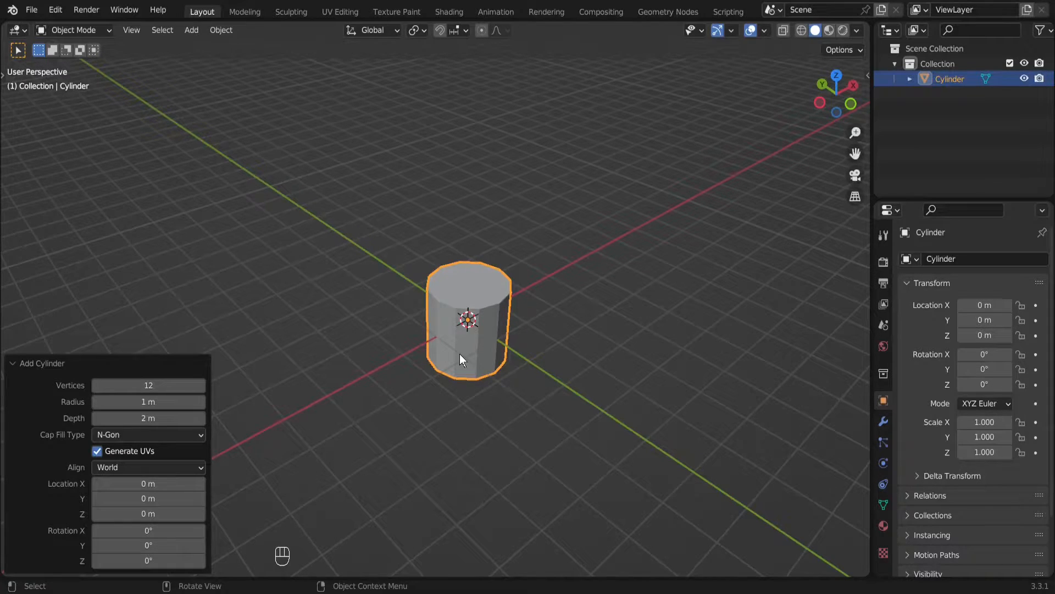
pyautogui.click(459, 354)
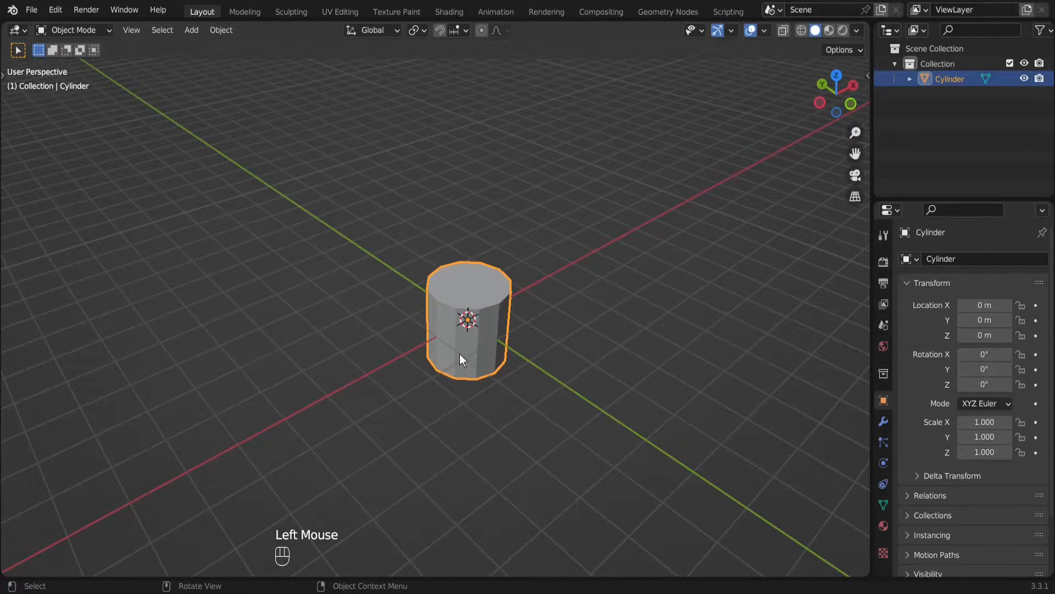
# In front view with X-ray on, edit the cylinder's mesh and scale all of it along Z by about 6
pyautogui.press('KP_1')
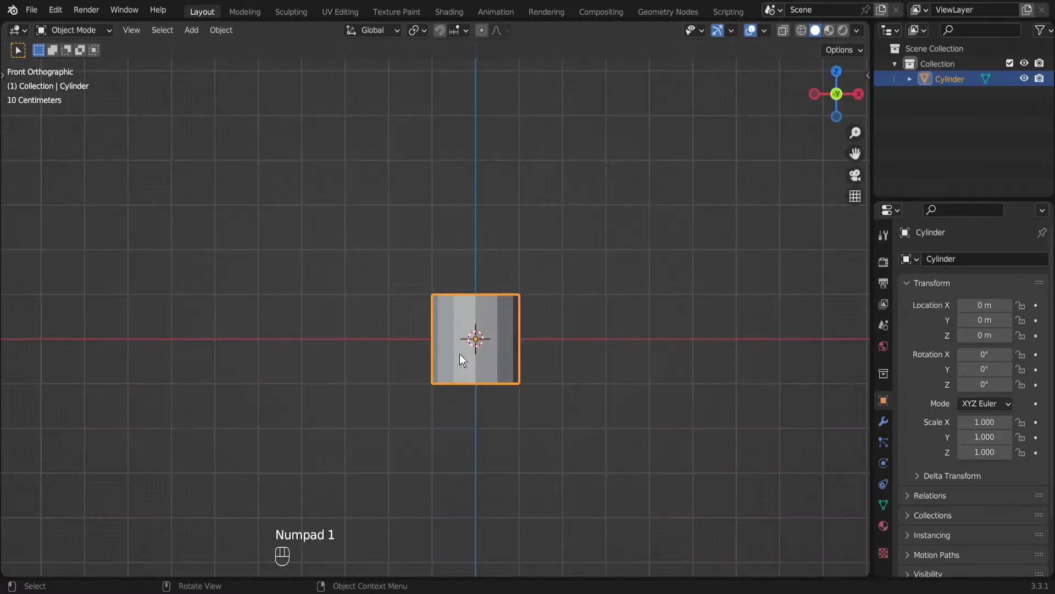
pyautogui.click(780, 31)
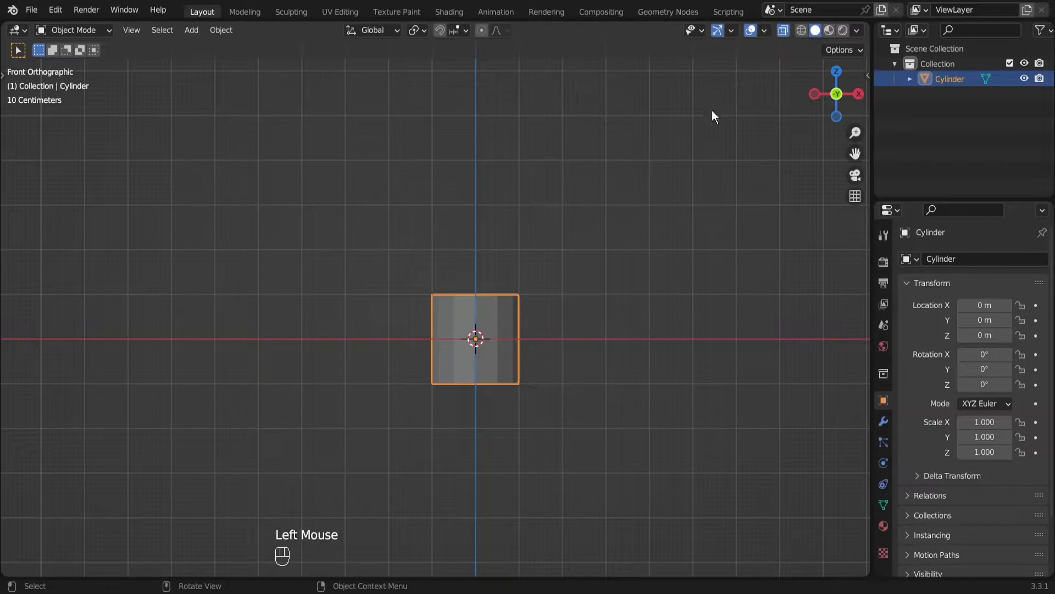
pyautogui.press('Tab')
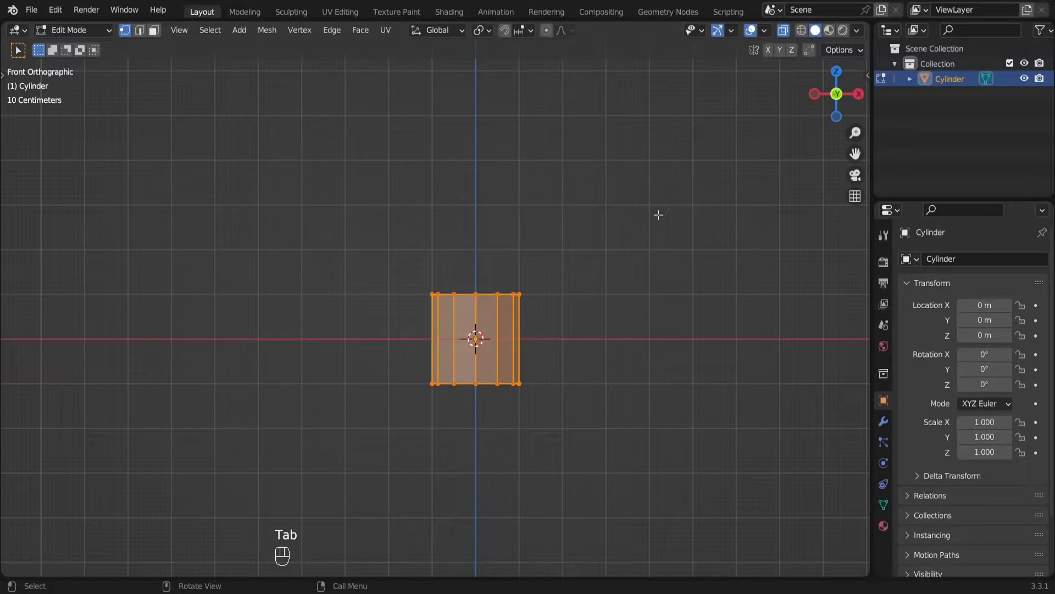
pyautogui.scroll(-3, 658, 214)
pyautogui.keyDown('shift'); pyautogui.moveTo(622, 195); pyautogui.dragTo(613, 269, button='middle'); pyautogui.keyUp('shift')
pyautogui.press('s')
pyautogui.press('z')
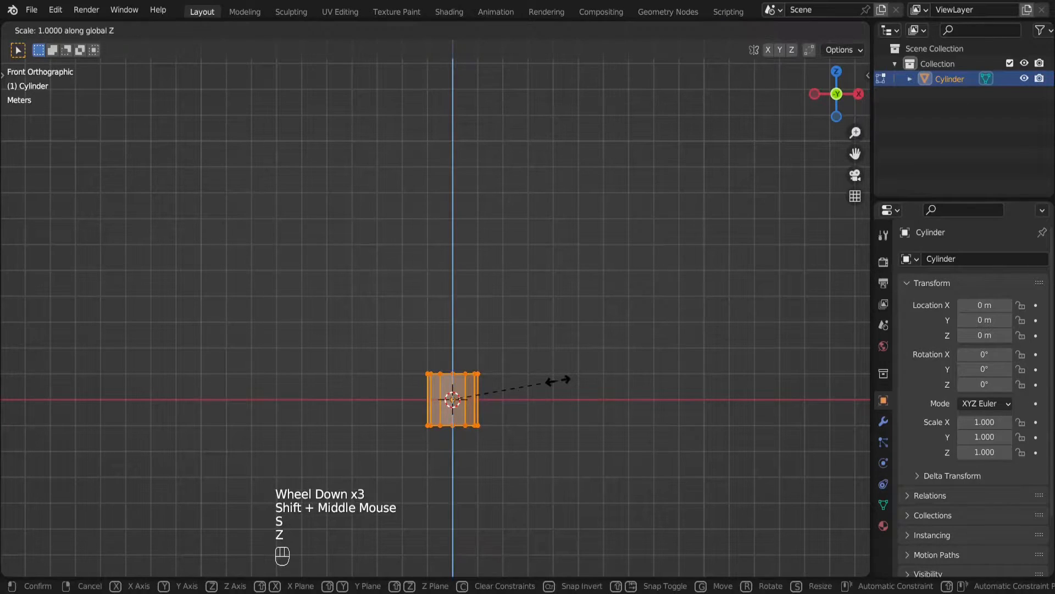
pyautogui.click(224, 406)
# Move the stretched cylinder mesh up along Z by about 4.79 m
pyautogui.press('g')
pyautogui.press('z')
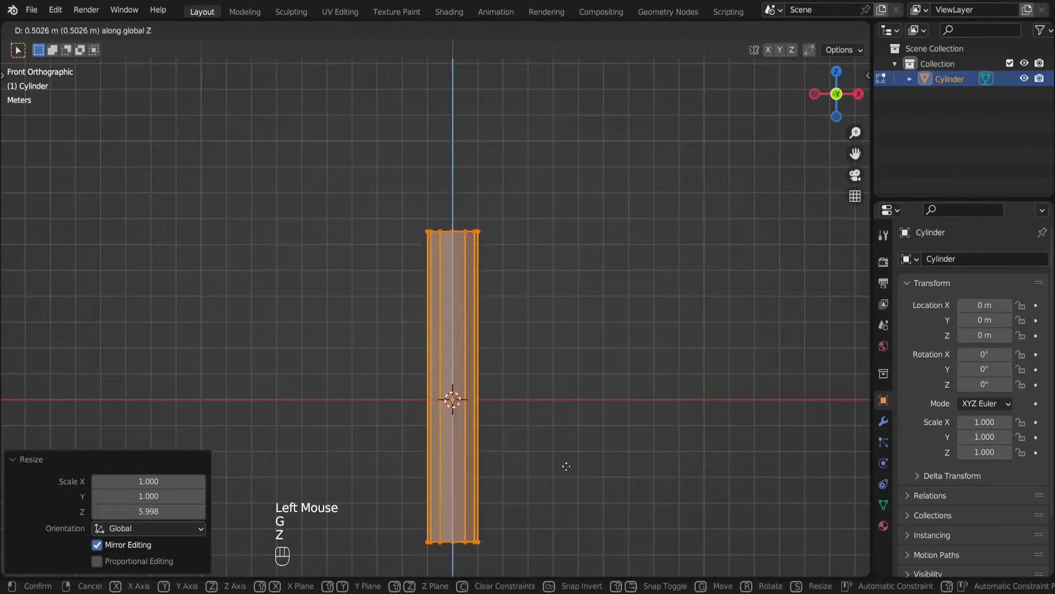
pyautogui.keyDown('shift'); pyautogui.click(556, 360); pyautogui.keyUp('shift')
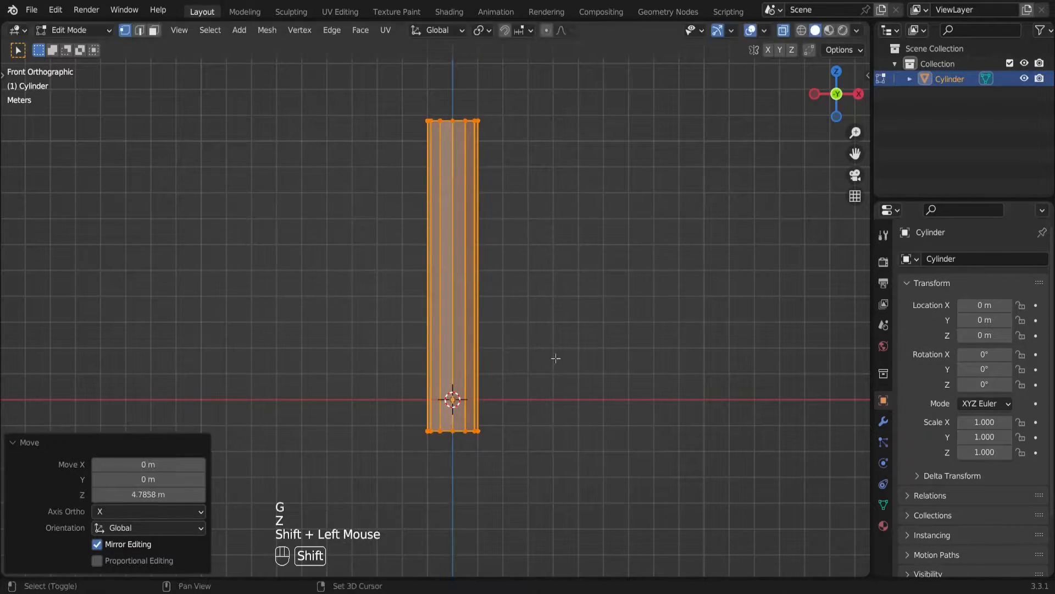
# Add three evenly spaced horizontal loop cuts around the cylinder's side without sliding them
pyautogui.keyDown('shift'); pyautogui.moveTo(543, 437); pyautogui.dragTo(537, 397, button='middle'); pyautogui.keyUp('shift')
pyautogui.hotkey('ctrl', 'r')
pyautogui.scroll(1, 468, 271)
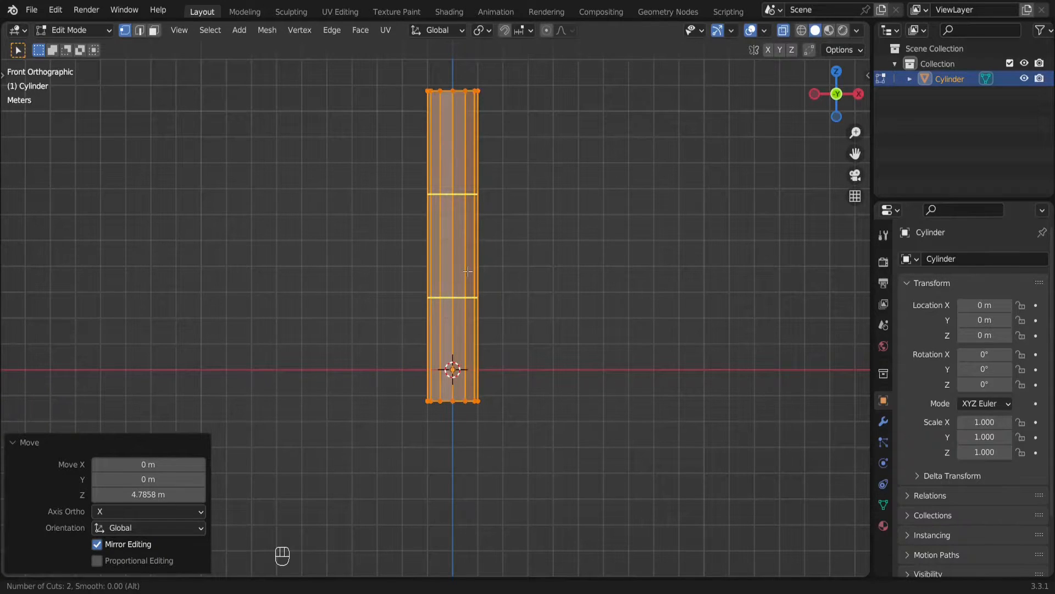
pyautogui.scroll(1, 467, 271)
pyautogui.click(467, 271)
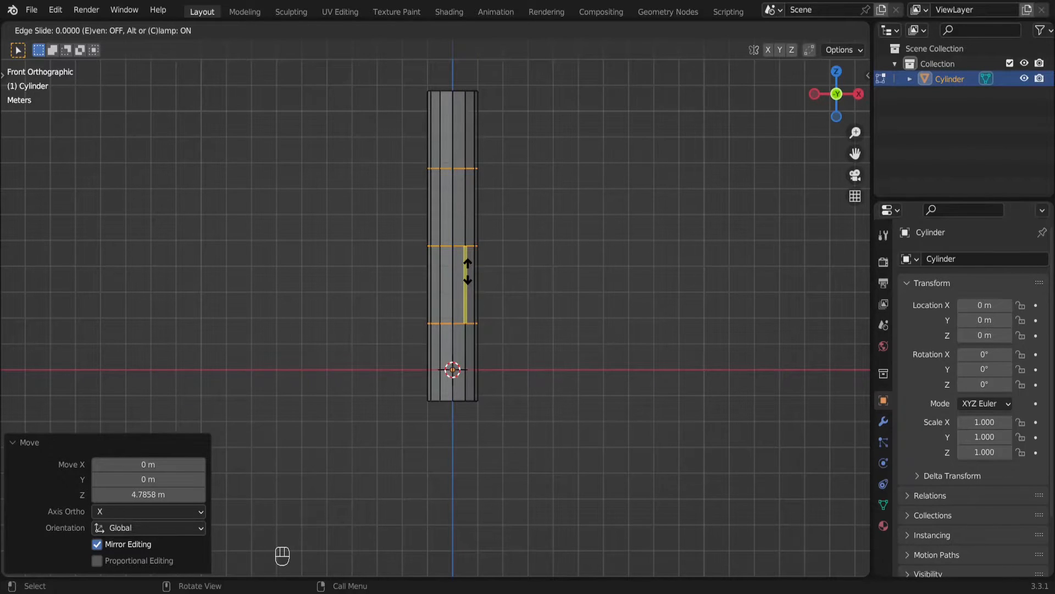
pyautogui.click(467, 271)
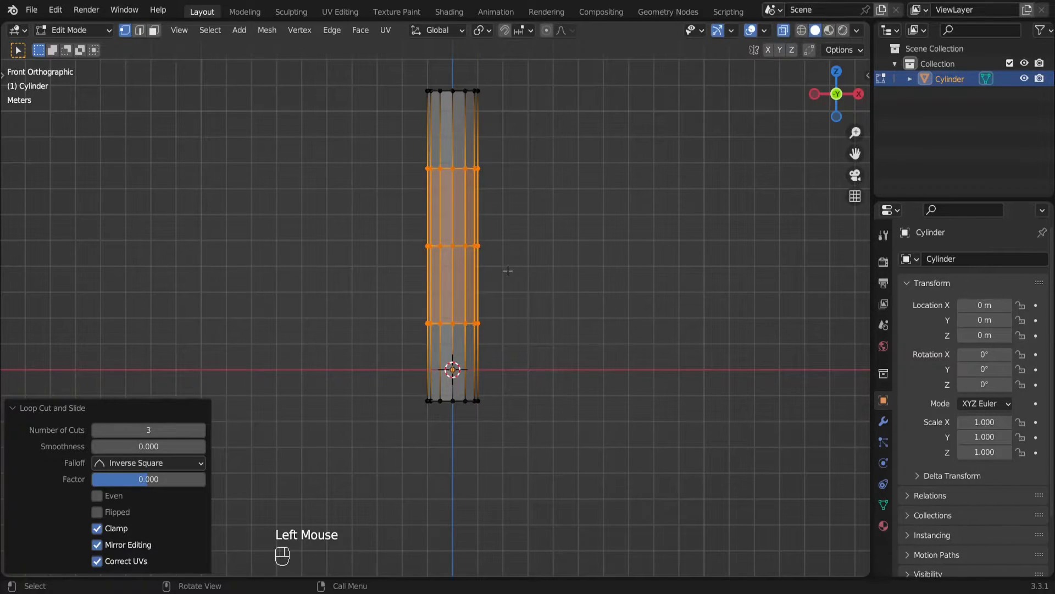
# Change the transform pivot point and spread the three new edge loops along Z by a factor of about 1.27
pyautogui.click(482, 31)
pyautogui.click(487, 42)
pyautogui.press('s')
pyautogui.press('z')
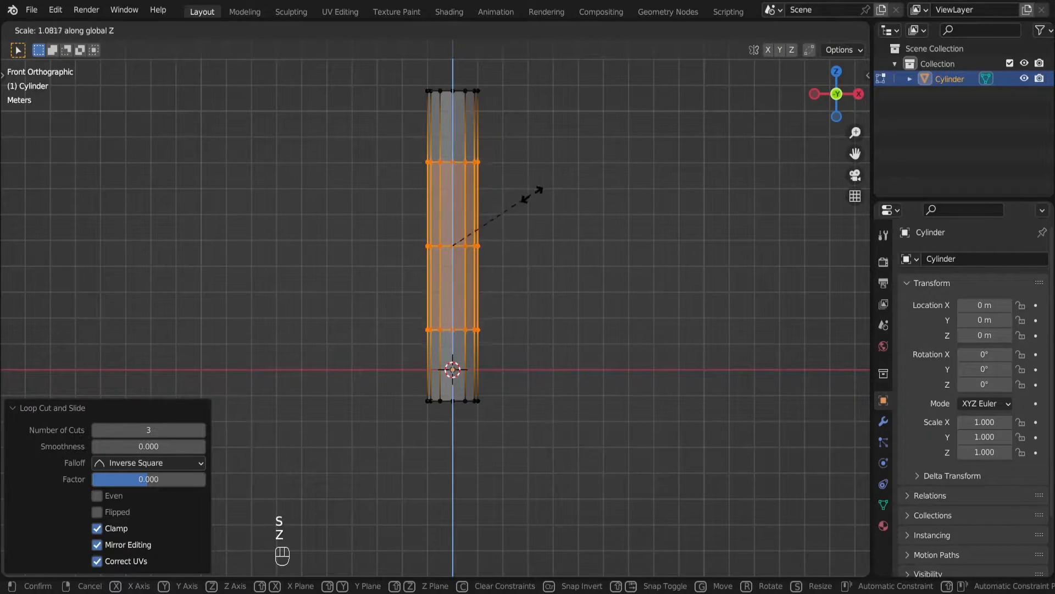
pyautogui.click(549, 194)
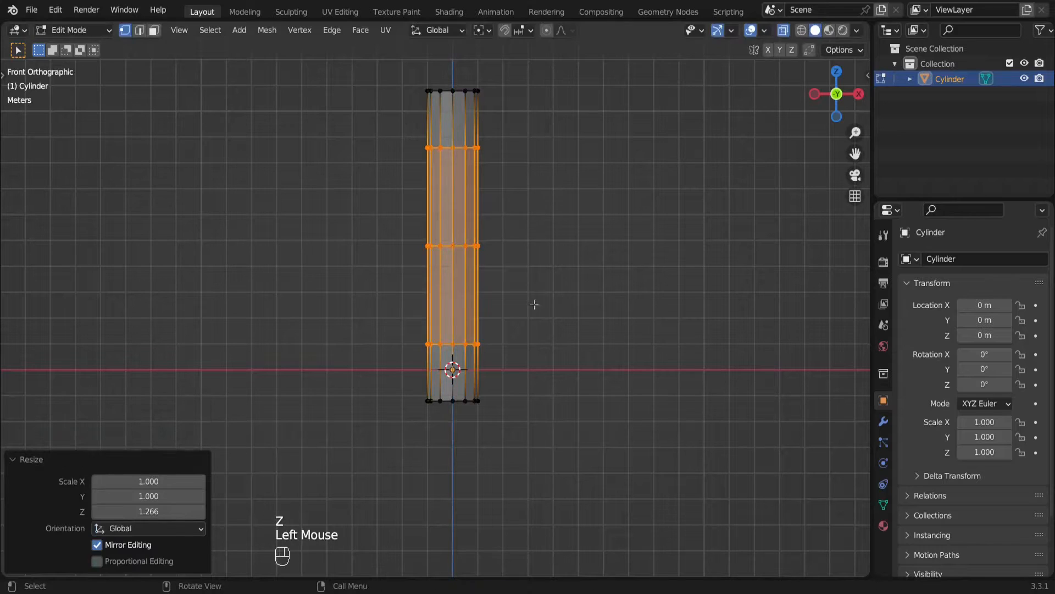
# Flare the cylinder's base by scaling the bottom vertex ring to about 1.49
pyautogui.moveTo(501, 383); pyautogui.dragTo(391, 426)
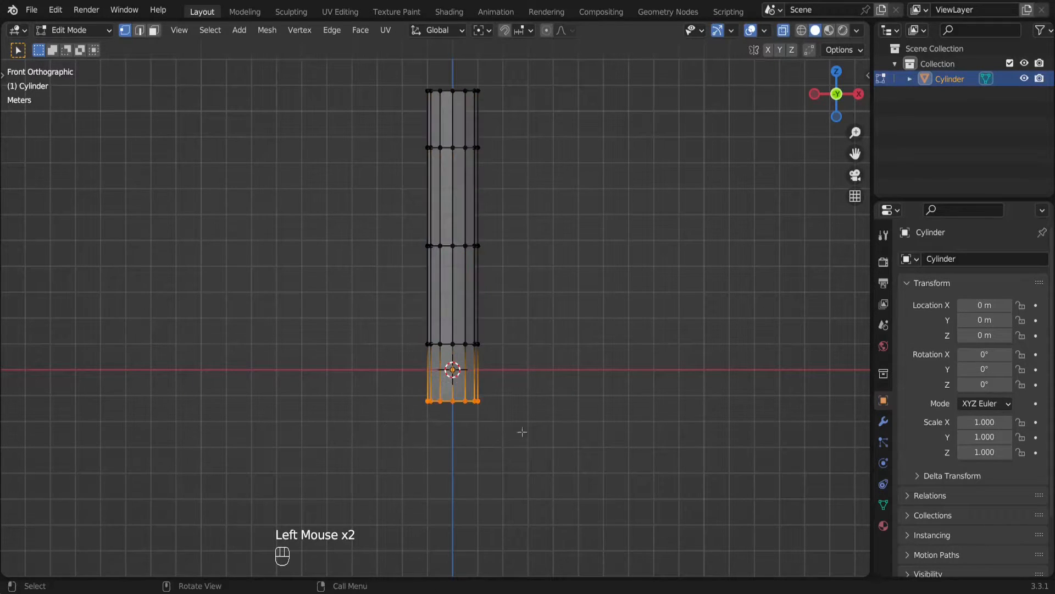
pyautogui.press('s')
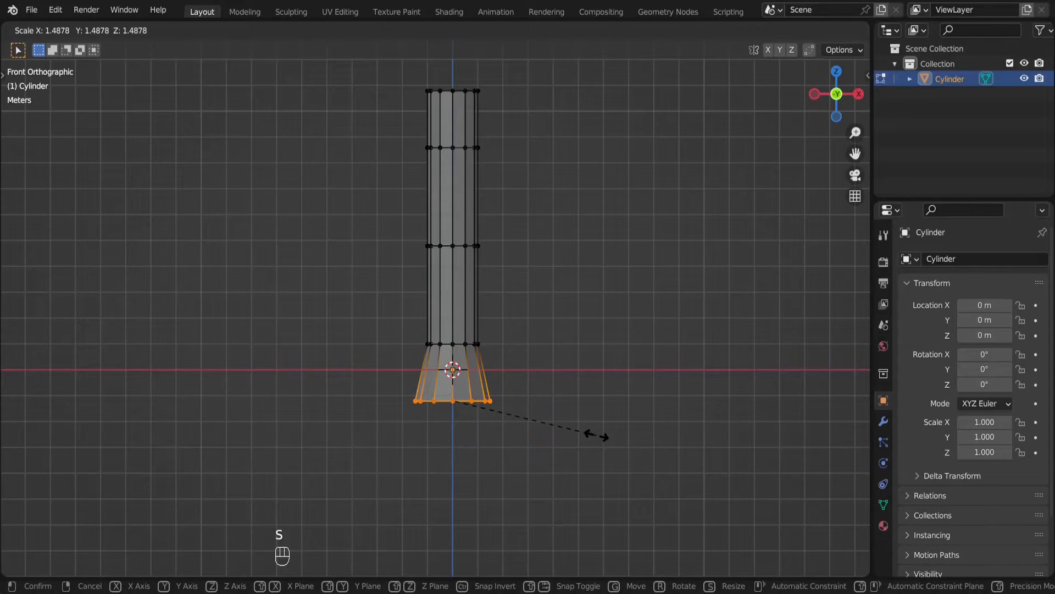
pyautogui.click(596, 436)
# Select the cylinder's top vertex ring and move it up along Z to lengthen the trunk slightly
pyautogui.keyDown('shift'); pyautogui.moveTo(566, 361); pyautogui.dragTo(542, 158, button='middle'); pyautogui.keyUp('shift')
pyautogui.click(503, 109)
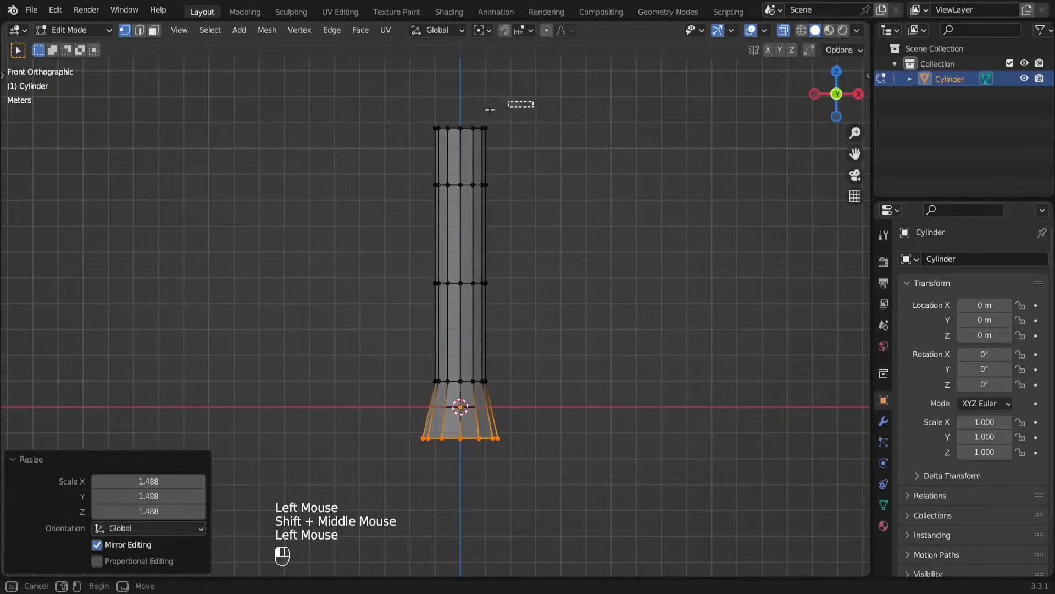
pyautogui.moveTo(503, 109); pyautogui.dragTo(390, 143)
pyautogui.keyDown('shift'); pyautogui.moveTo(612, 273); pyautogui.dragTo(601, 308, button='middle'); pyautogui.keyUp('shift')
pyautogui.press('g')
pyautogui.press('z')
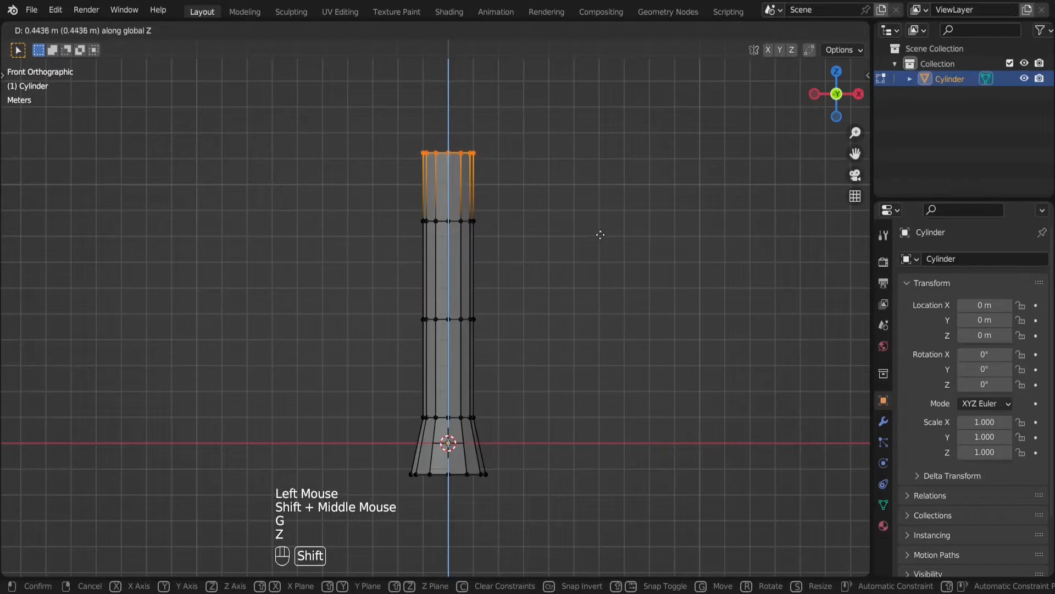
pyautogui.keyDown('shift'); pyautogui.click(593, 138); pyautogui.keyUp('shift')
# Narrow the upper three vertex rings to about 0.84 in X and Y, keeping their height
pyautogui.click(553, 108)
pyautogui.moveTo(553, 108); pyautogui.dragTo(389, 332)
pyautogui.press('s')
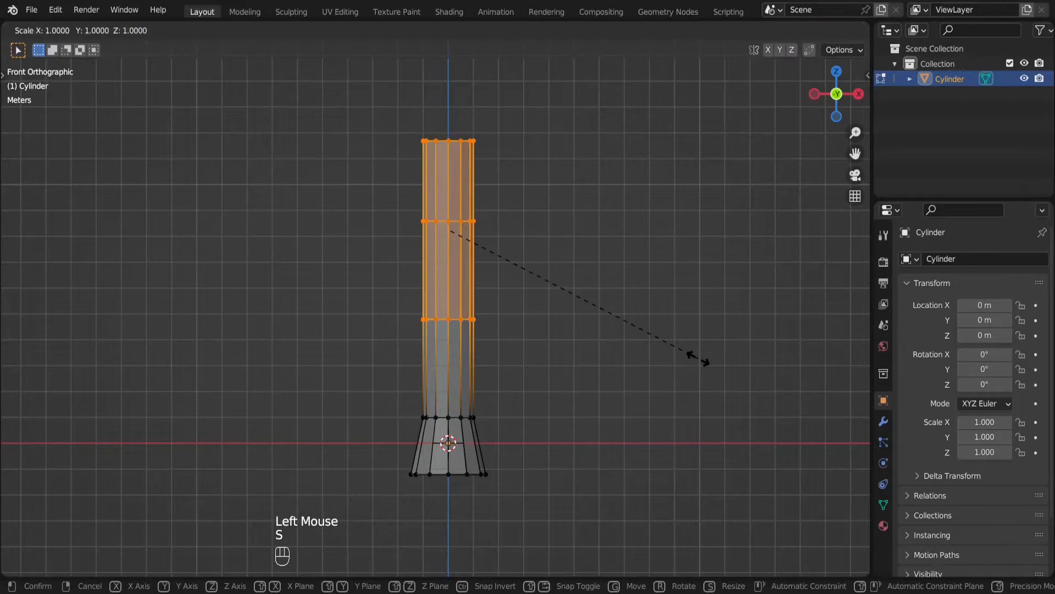
pyautogui.hotkey('shift', 'z')
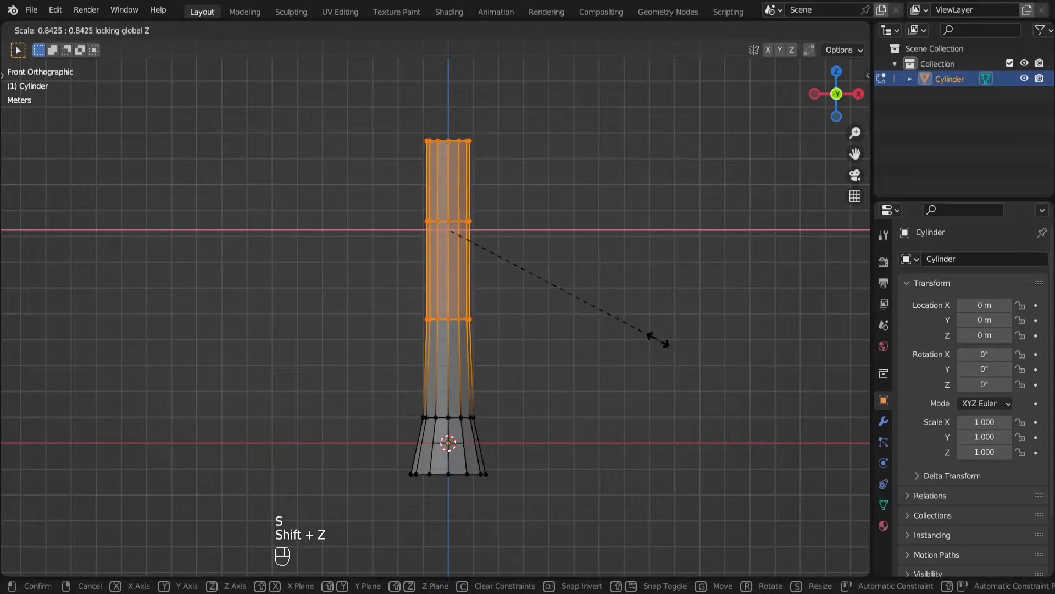
pyautogui.click(657, 341)
# Tilt the upper three rings by about 5.9° toward negative X and shift them about 0.4 m the same way
pyautogui.press('g')
pyautogui.click(650, 308)
pyautogui.press('r')
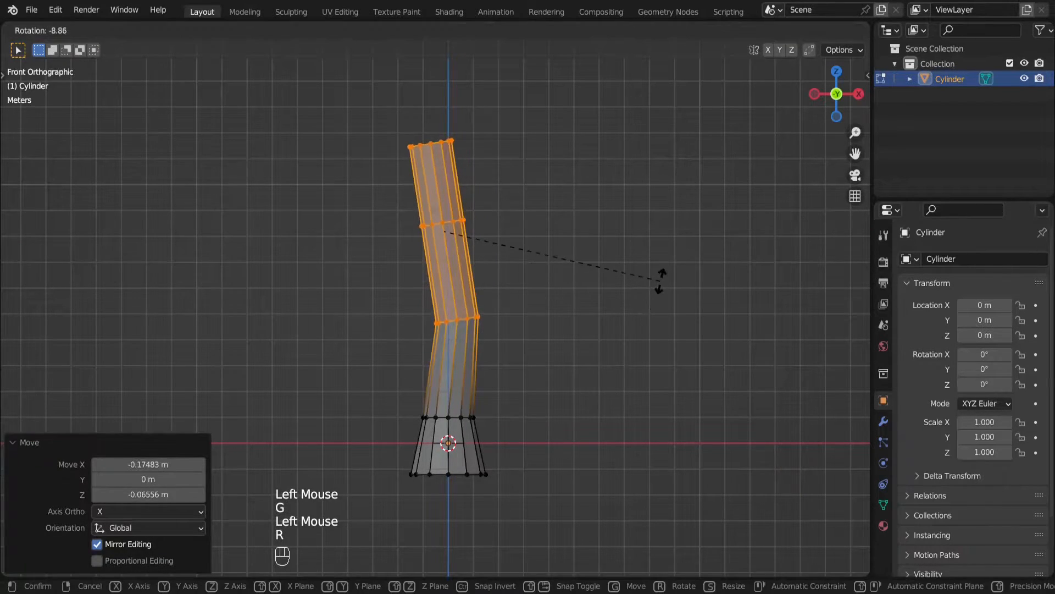
pyautogui.click(648, 289)
pyautogui.press('g')
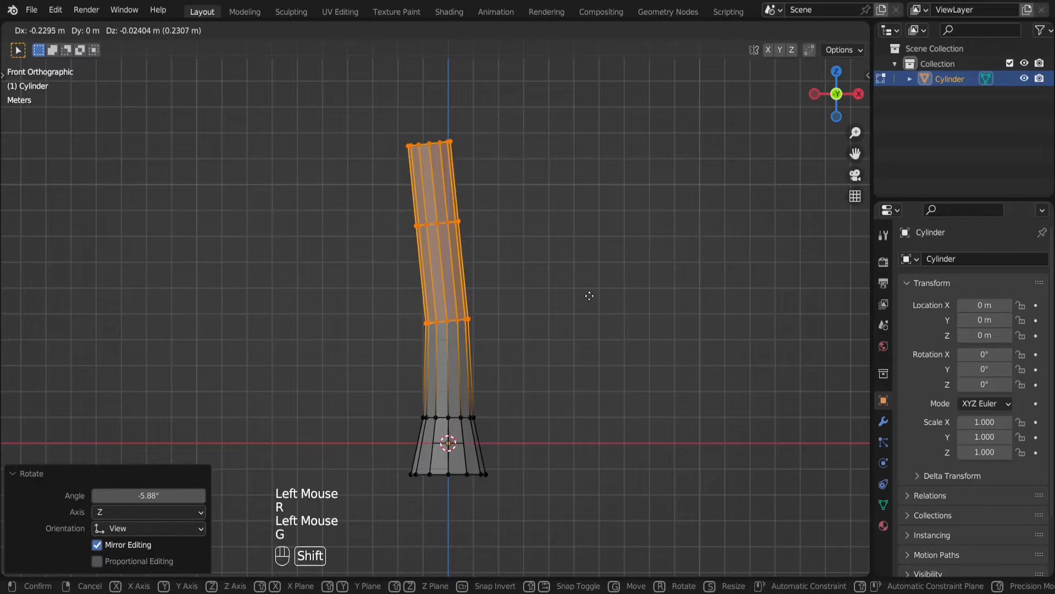
pyautogui.keyDown('shift'); pyautogui.click(587, 294); pyautogui.keyUp('shift')
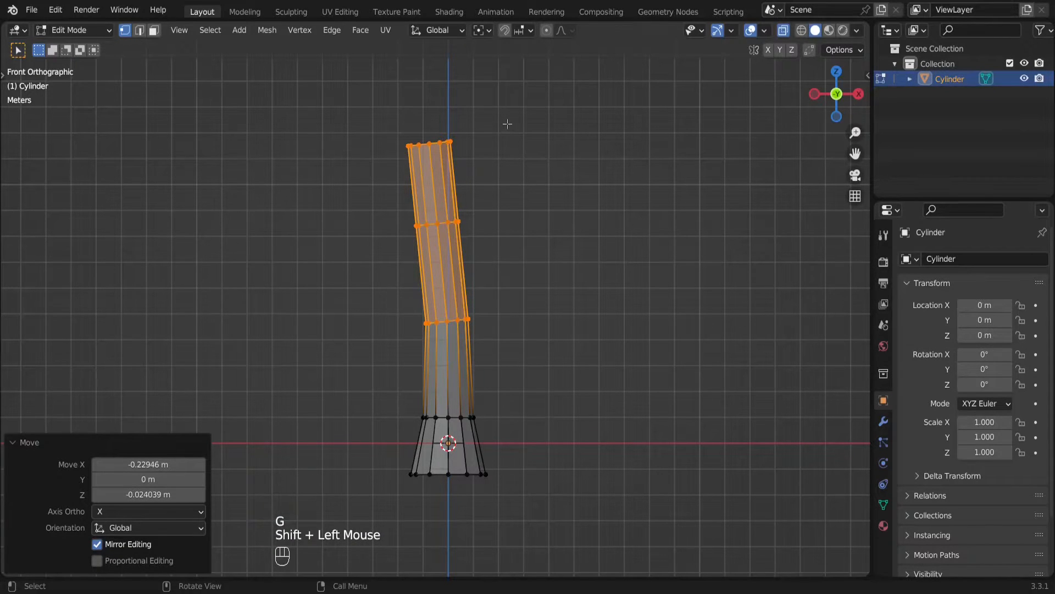
# Tilt the top two rings slightly further toward negative X and shift them about 0.11 m in that direction
pyautogui.moveTo(504, 115); pyautogui.dragTo(399, 242)
pyautogui.press('r')
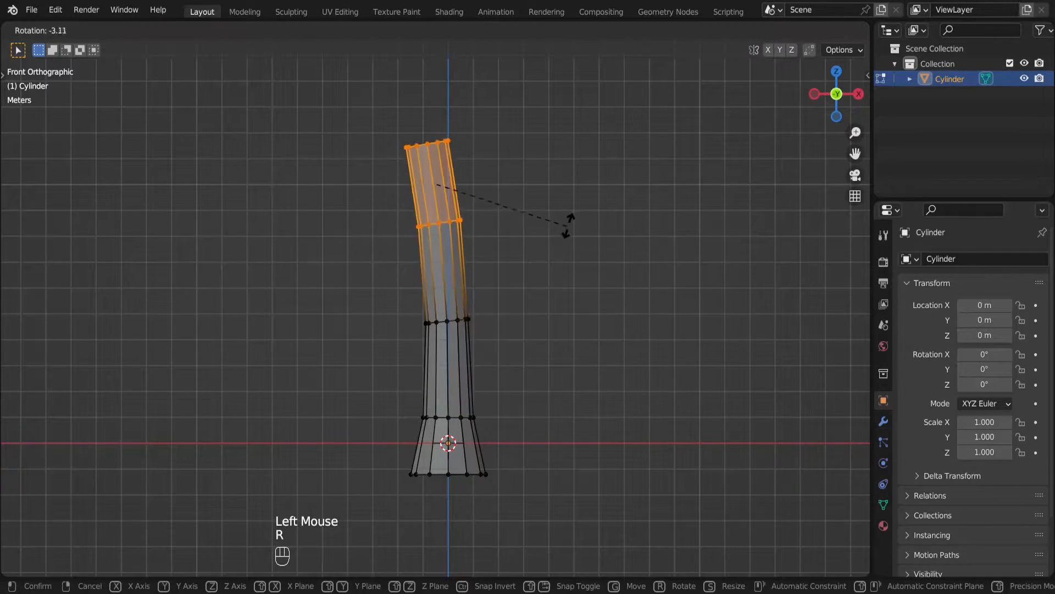
pyautogui.click(566, 220)
pyautogui.press('g')
pyautogui.keyDown('shift'); pyautogui.click(523, 195); pyautogui.keyUp('shift')
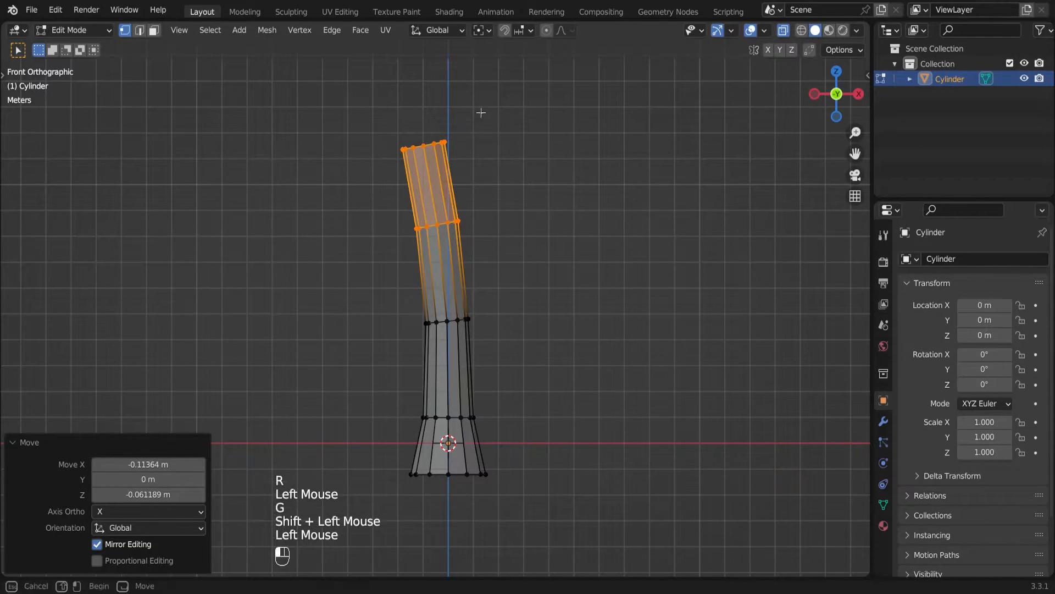
# Rotate the topmost ring about 10.2° toward negative X, shift it about 0.09 m that way, and scale it down slightly
pyautogui.moveTo(484, 111); pyautogui.dragTo(377, 172)
pyautogui.press('r')
pyautogui.click(565, 178)
pyautogui.press('g')
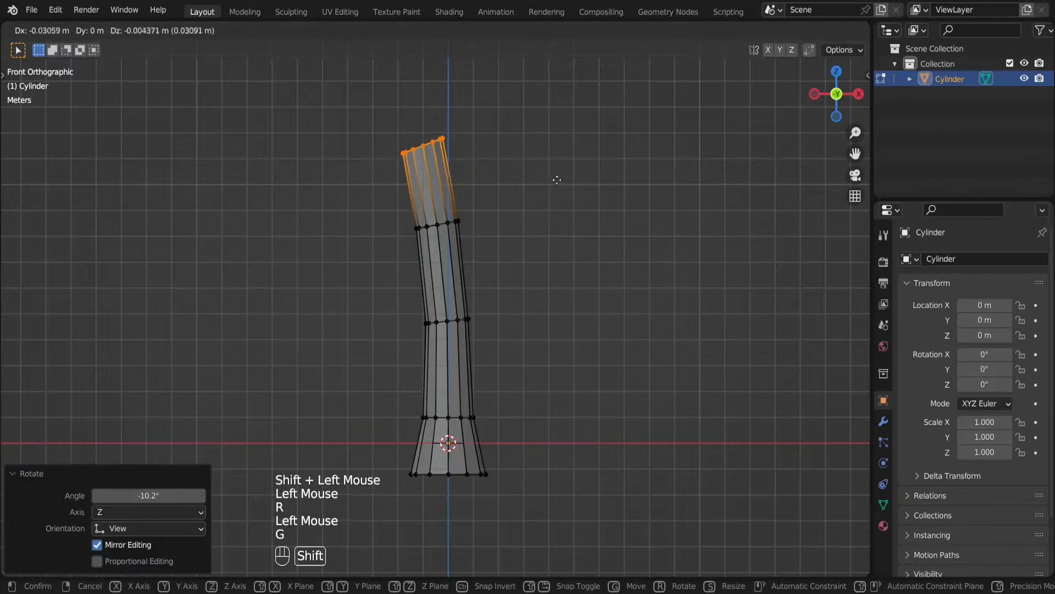
pyautogui.keyDown('shift'); pyautogui.click(559, 187); pyautogui.keyUp('shift')
pyautogui.press('s')
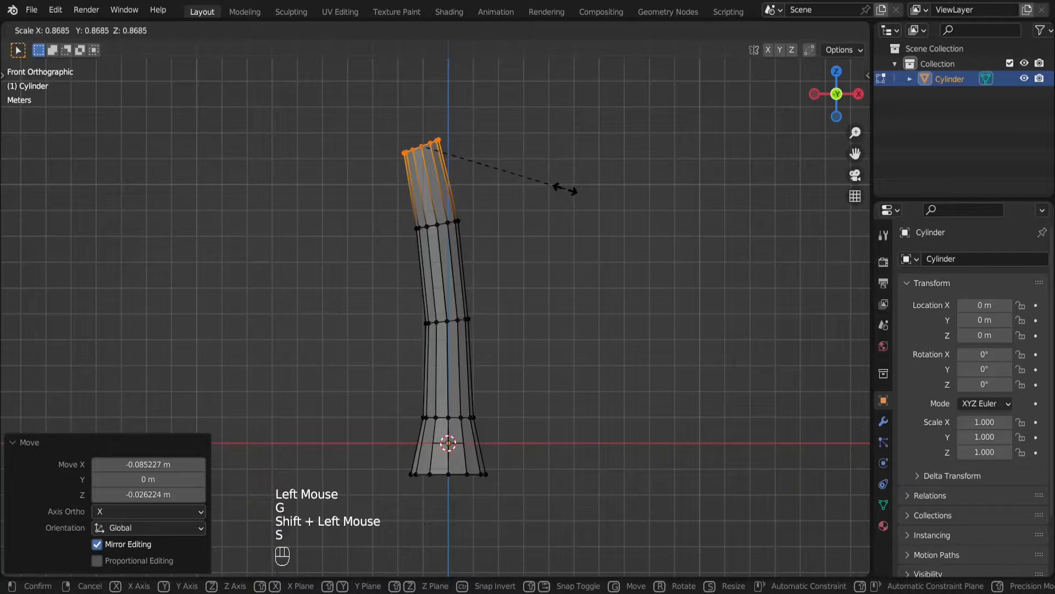
pyautogui.click(554, 189)
# Scale the second vertex ring from the top down to about 0.89 to smooth the trunk's taper
pyautogui.click(463, 214)
pyautogui.moveTo(463, 213); pyautogui.dragTo(413, 235)
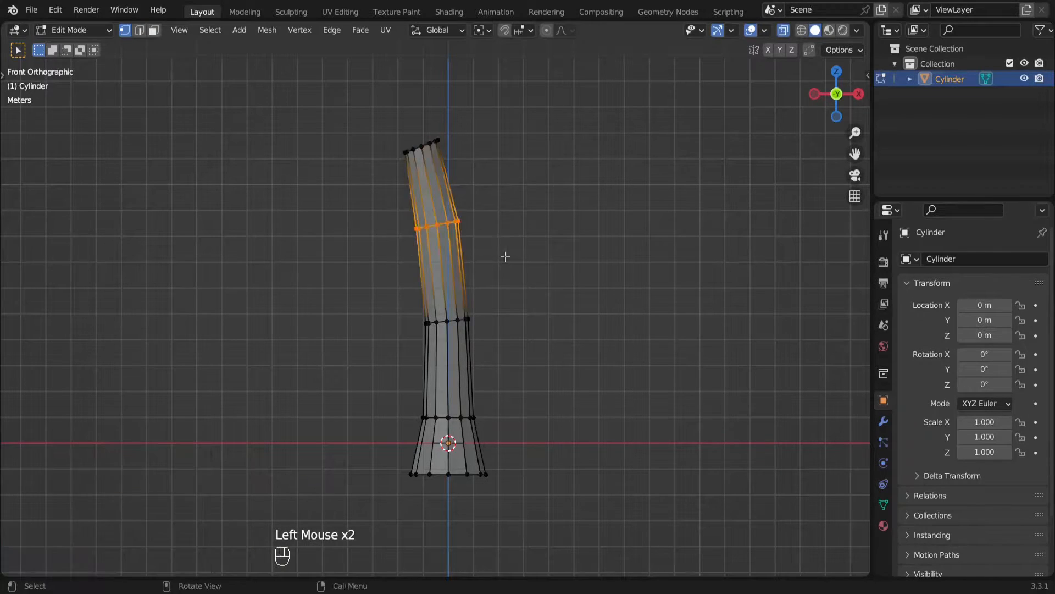
pyautogui.press('s')
pyautogui.click(565, 252)
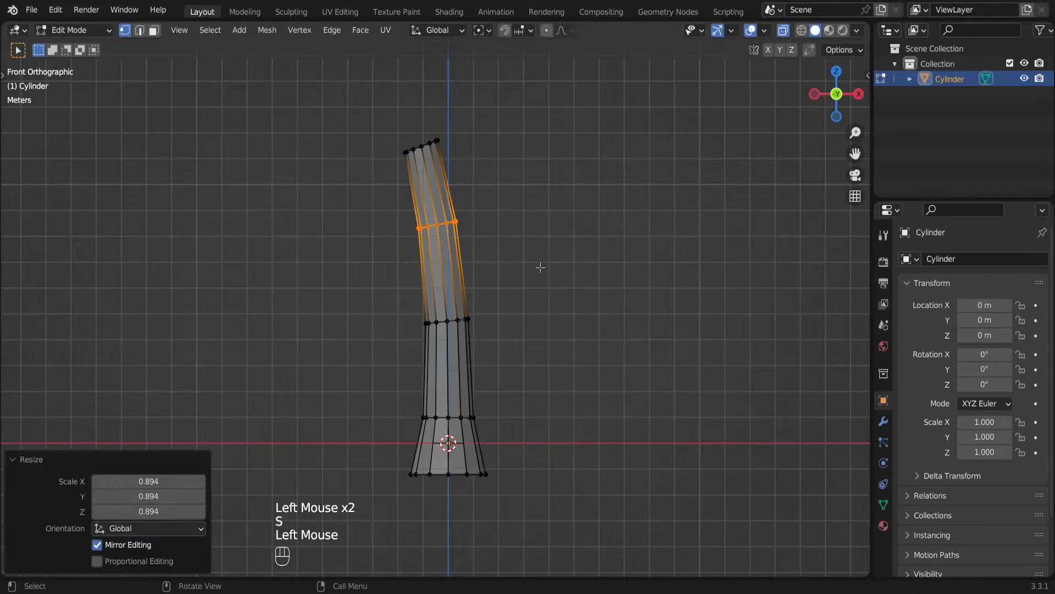
pyautogui.keyDown('shift'); pyautogui.moveTo(521, 308); pyautogui.dragTo(533, 271, button='middle'); pyautogui.keyUp('shift')
pyautogui.scroll(2, 533, 273)
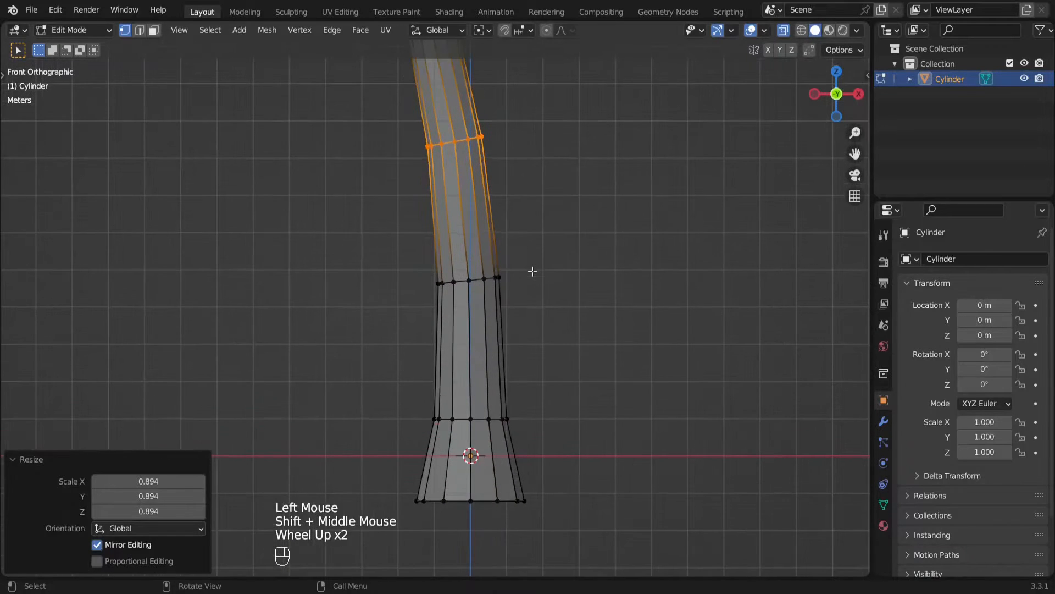
# Add one loop cut between the second and third rings from the trunk's base, slid upward by a factor of about -0.199
pyautogui.scroll(1, 593, 290)
pyautogui.keyDown('shift'); pyautogui.moveTo(593, 290); pyautogui.dragTo(534, 271, button='middle'); pyautogui.keyUp('shift')
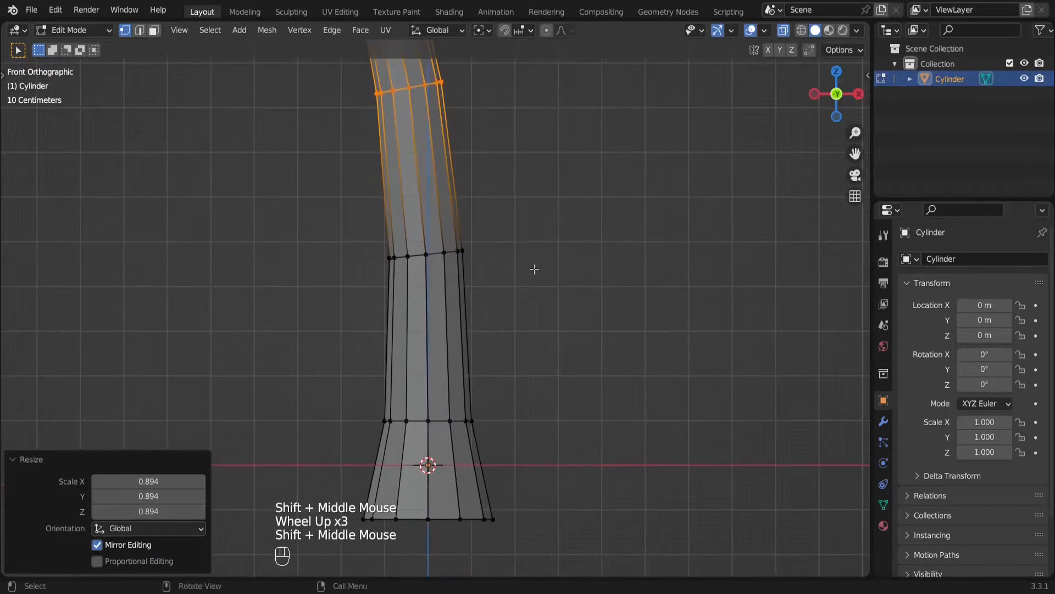
pyautogui.hotkey('ctrl', 'r')
pyautogui.click(464, 339)
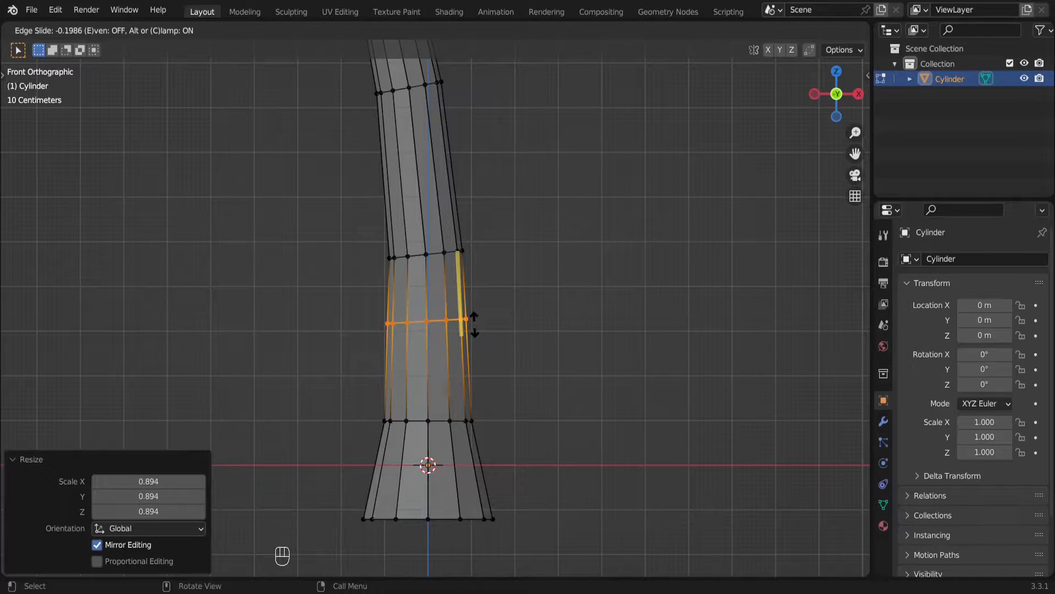
pyautogui.click(473, 325)
pyautogui.scroll(1, 475, 322)
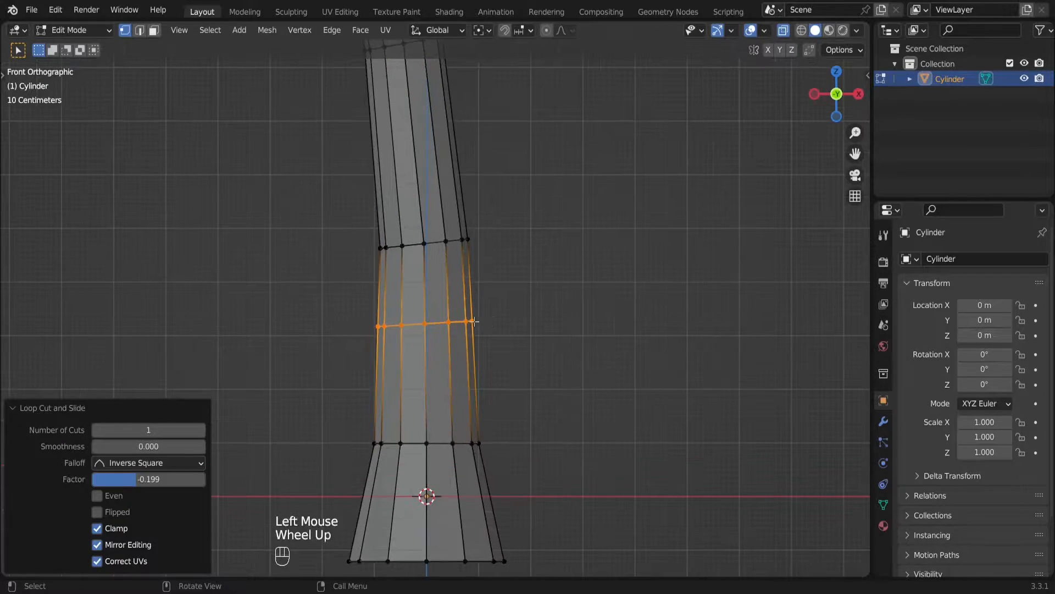
pyautogui.scroll(1, 475, 321)
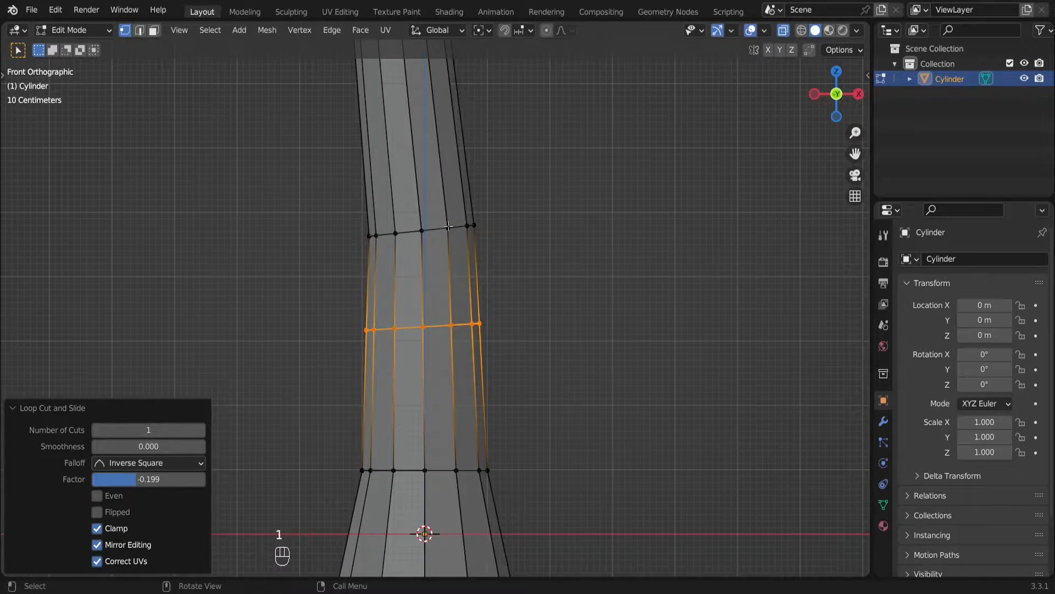
# Turn off X-ray and slide two front vertices on the positive X side of the ring above the new loop downward
pyautogui.click(531, 231)
pyautogui.click(531, 226)
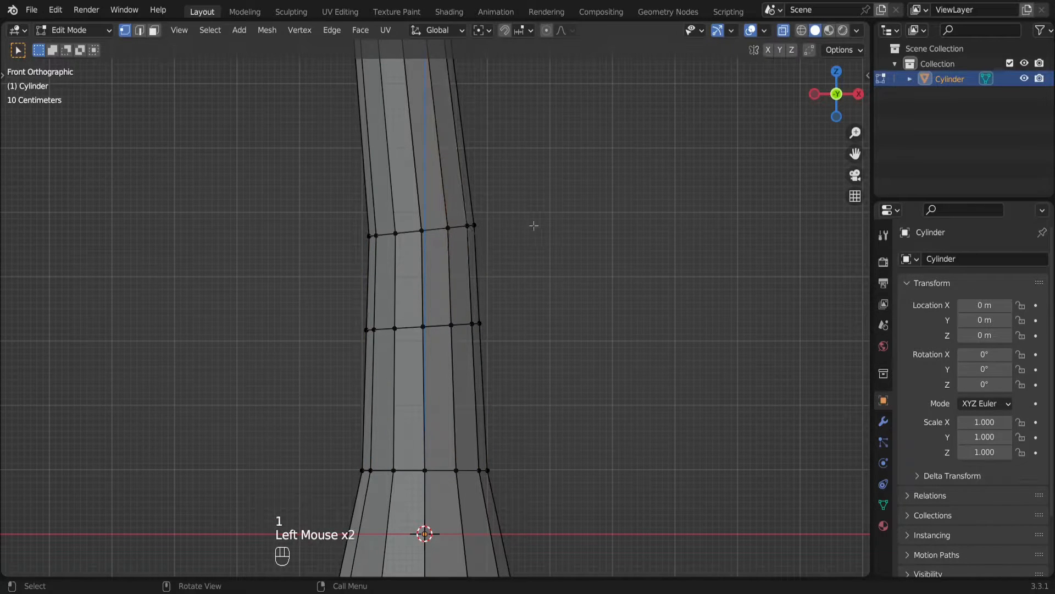
pyautogui.click(534, 207)
pyautogui.click(467, 225)
pyautogui.press('g')
pyautogui.press('g')
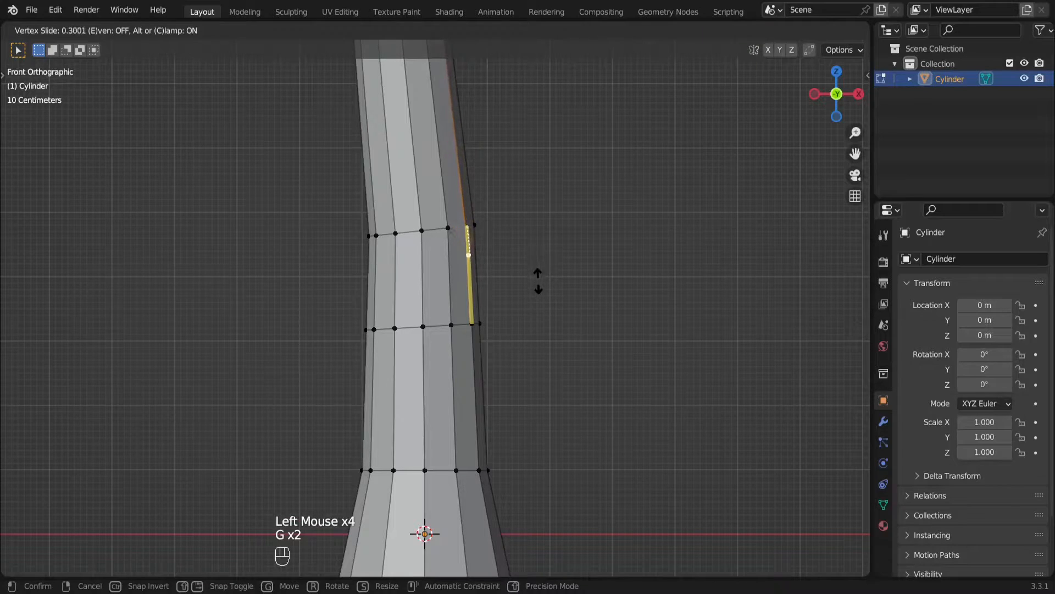
pyautogui.click(537, 280)
pyautogui.click(448, 227)
pyautogui.press('g')
pyautogui.press('g')
pyautogui.click(565, 271)
# Slide that upper ring's front centre vertex slightly up and its front vertex near the negative X edge down, rounding the opening's upper outline
pyautogui.click(421, 231)
pyautogui.press('g')
pyautogui.press('g')
pyautogui.click(538, 264)
pyautogui.press('g')
pyautogui.press('g')
pyautogui.click(541, 258)
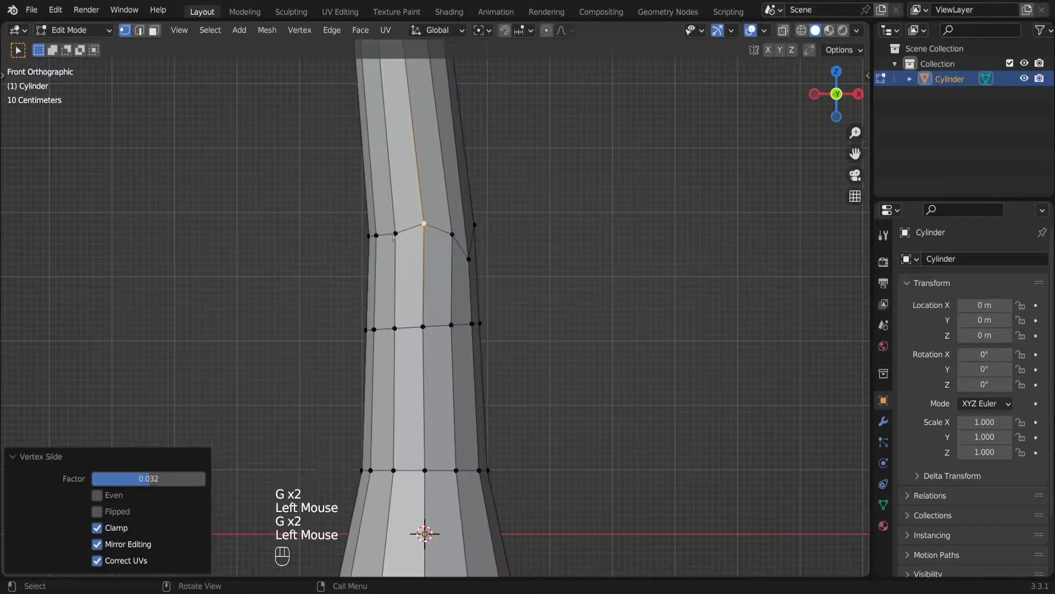
pyautogui.click(376, 236)
pyautogui.press('g')
pyautogui.press('g')
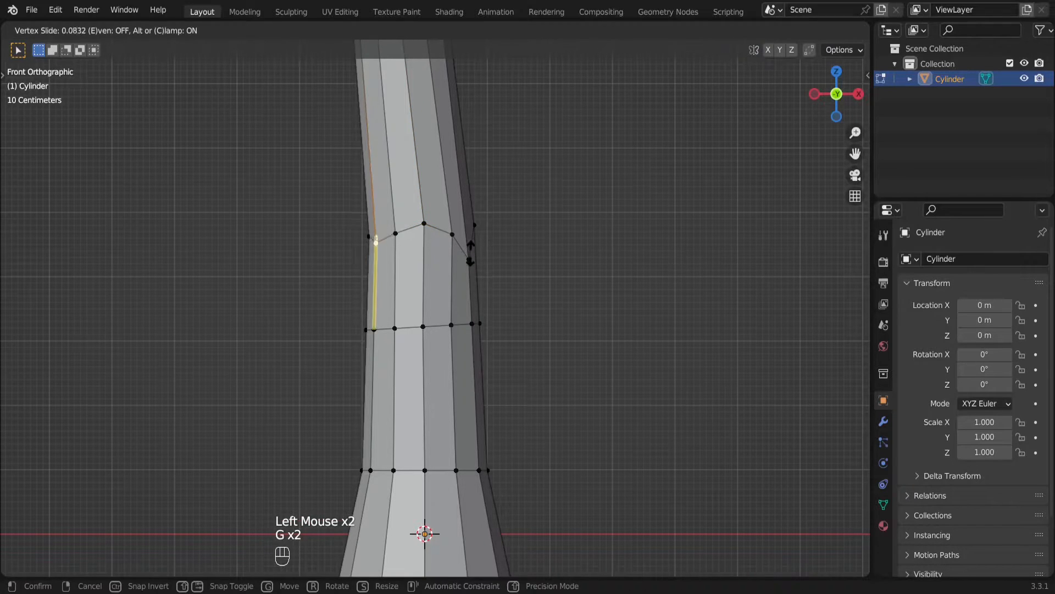
pyautogui.click(470, 259)
# On the new loop, slide the front vertex near the negative X edge about halfway up and its inner neighbour slightly up
pyautogui.click(380, 329)
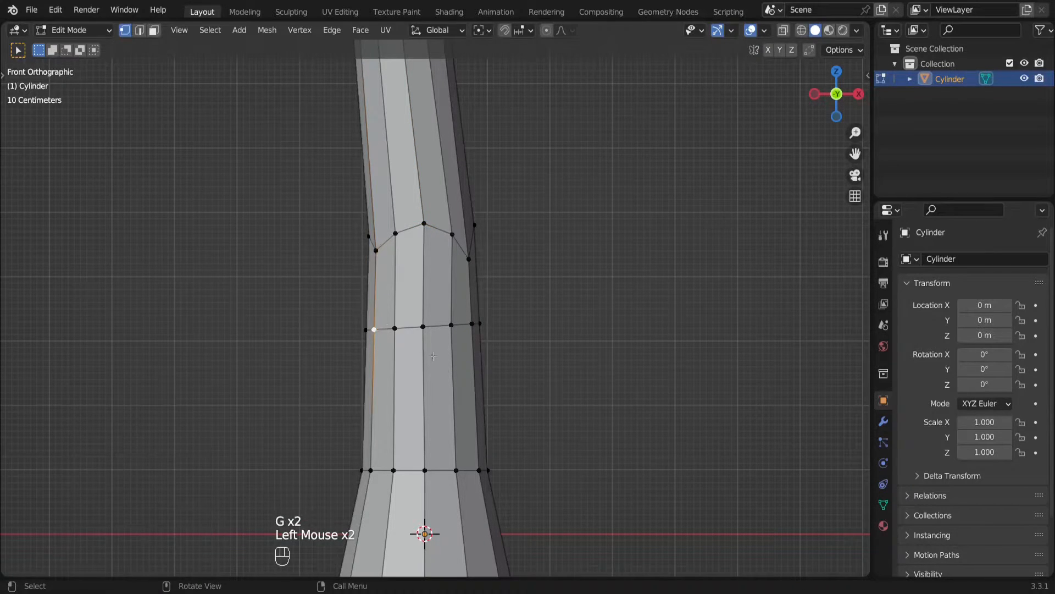
pyautogui.press('g')
pyautogui.press('g')
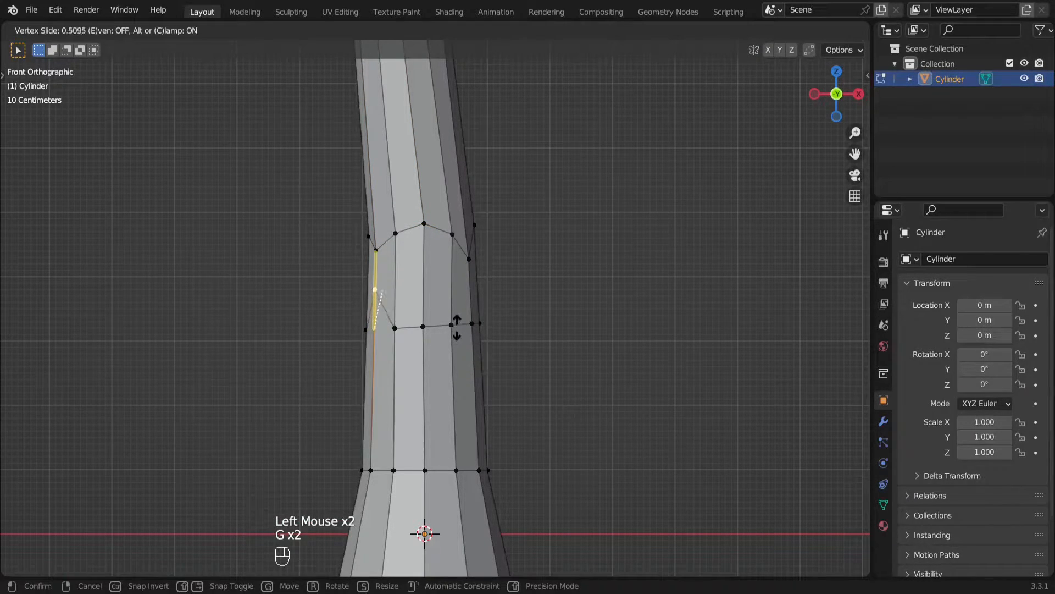
pyautogui.click(456, 329)
pyautogui.click(394, 328)
pyautogui.press('g')
pyautogui.press('g')
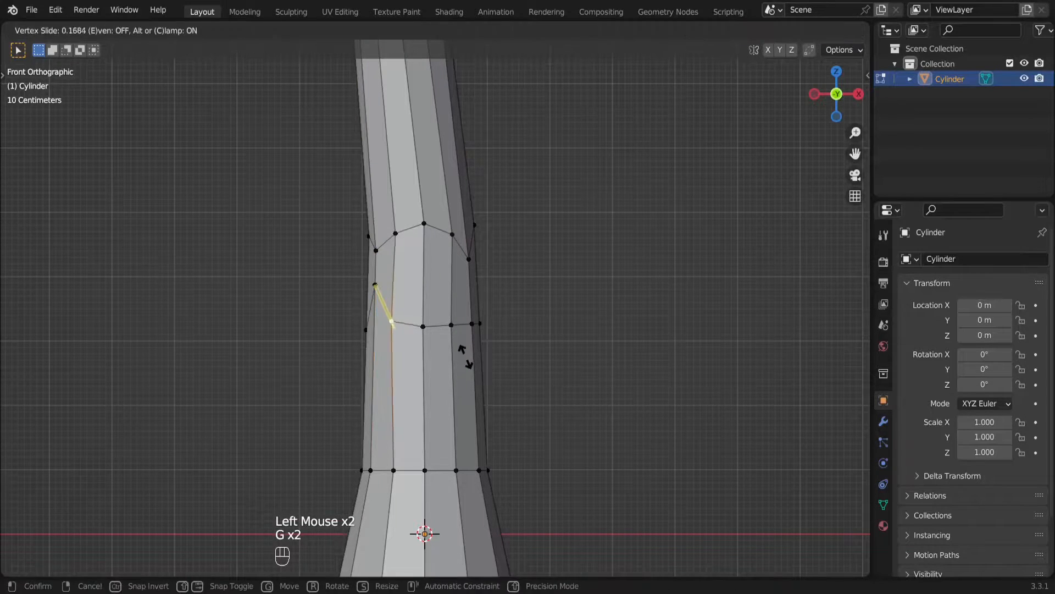
pyautogui.click(466, 354)
pyautogui.press('g')
pyautogui.press('g')
pyautogui.click(465, 353)
# Slide the new loop's front centre vertex slightly down and its front vertex near the positive X edge up by about 0.34
pyautogui.click(427, 328)
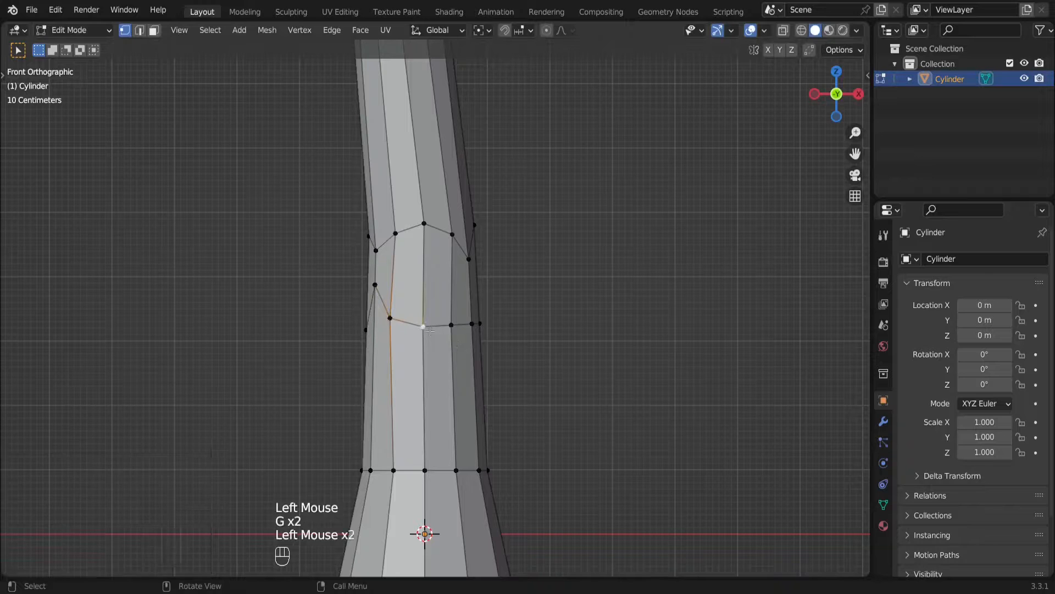
pyautogui.press('g')
pyautogui.press('g')
pyautogui.click(483, 363)
pyautogui.press('g')
pyautogui.press('g')
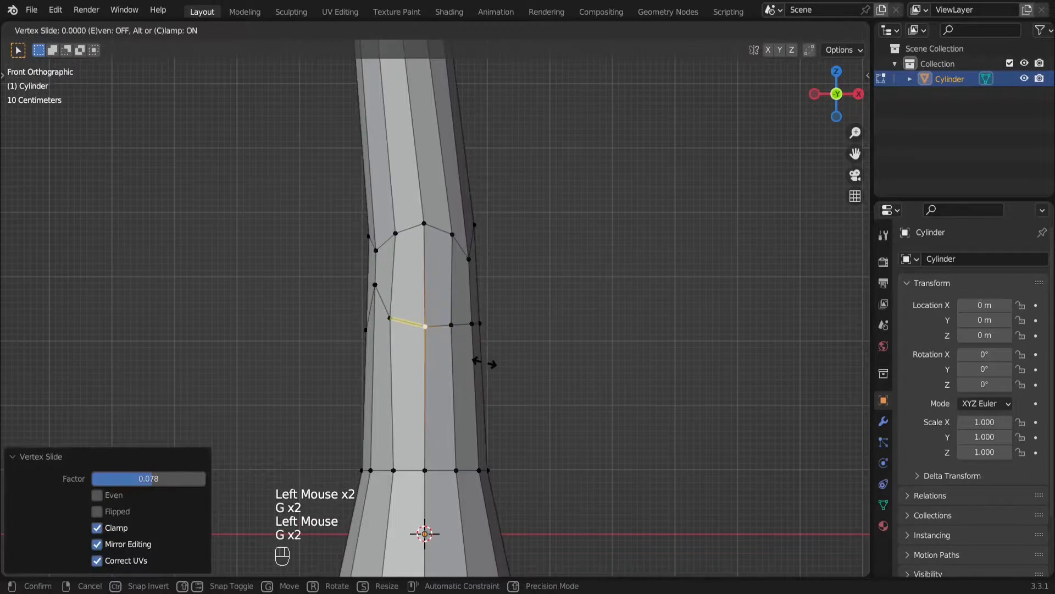
pyautogui.click(478, 360)
pyautogui.click(472, 324)
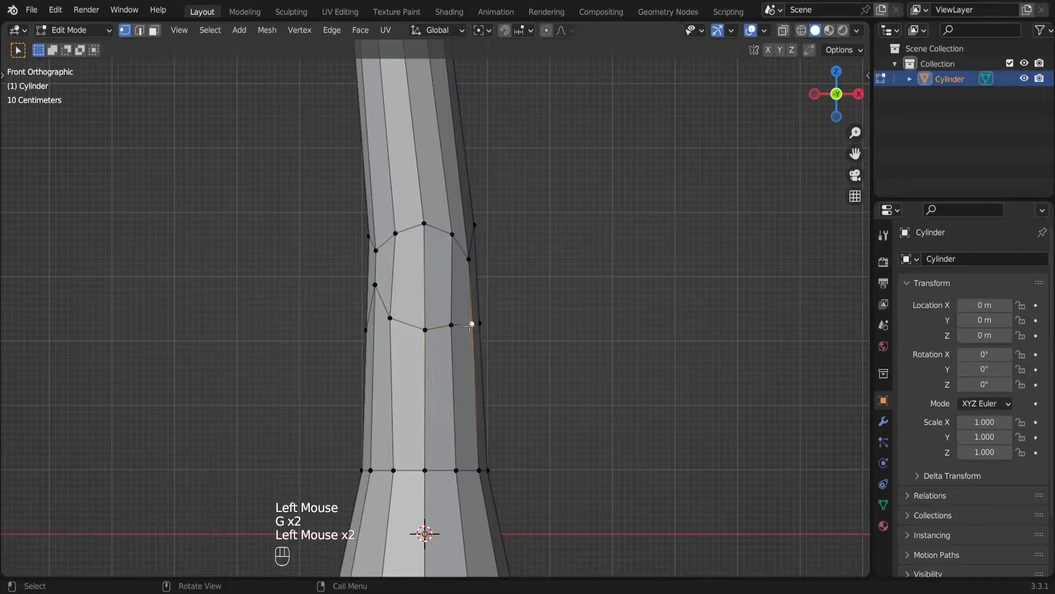
pyautogui.press('g')
pyautogui.press('g')
pyautogui.click(534, 324)
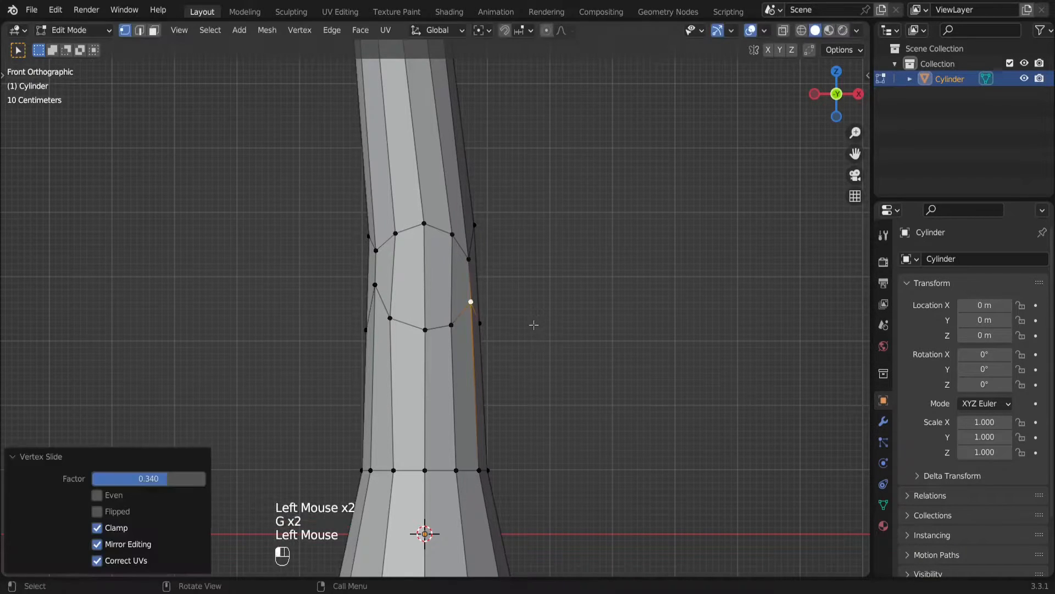
# Delete the four front faces enclosed by the rounded outline to open a hole in the trunk
pyautogui.press('3')
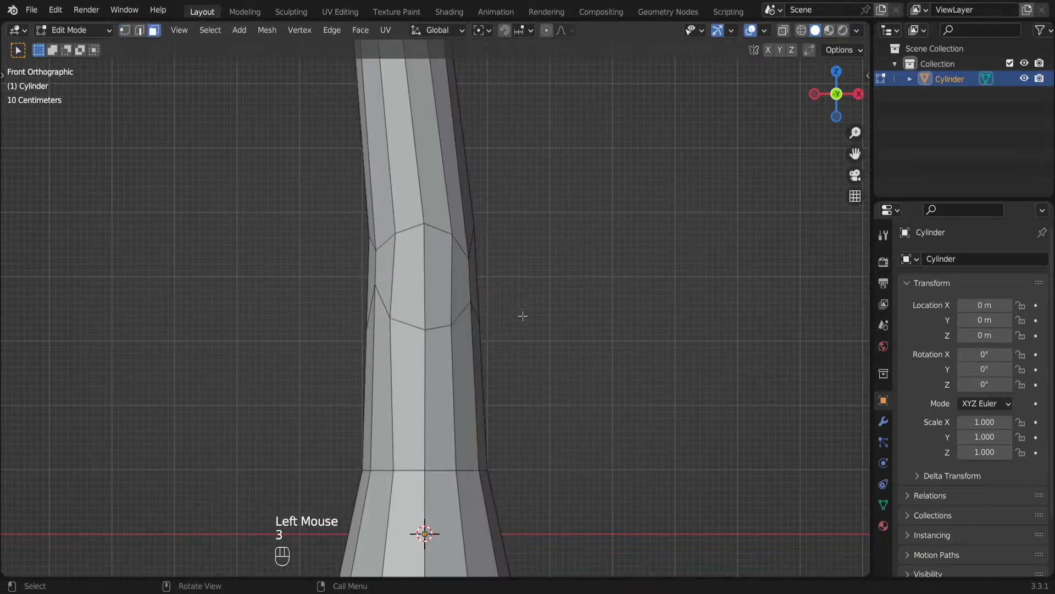
pyautogui.click(462, 284)
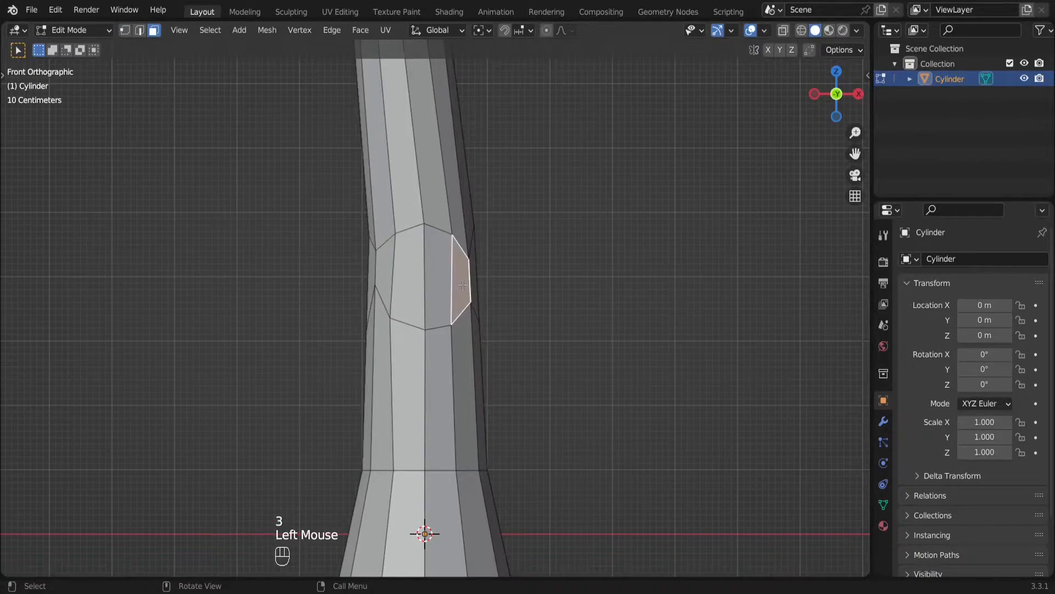
pyautogui.keyDown('ctrl'); pyautogui.click(388, 280); pyautogui.keyUp('ctrl')
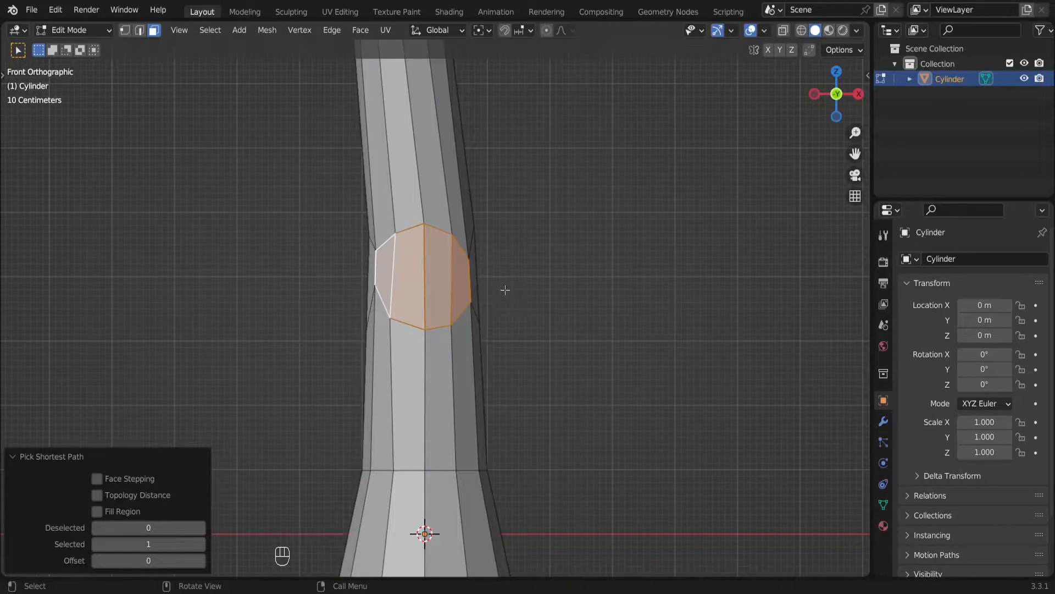
pyautogui.press('x')
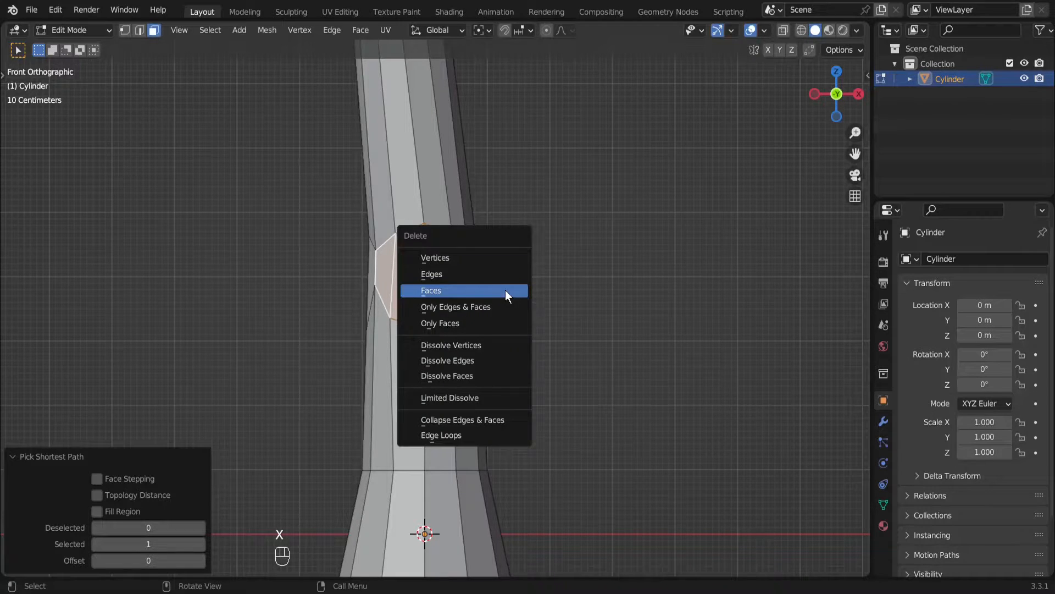
pyautogui.click(506, 289)
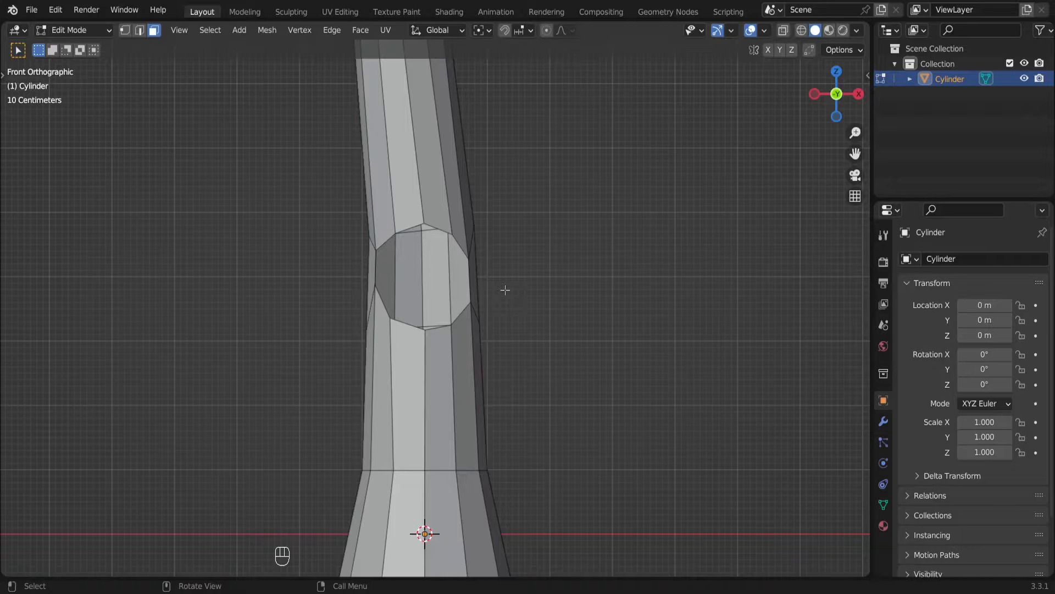
# Delete the cap faces at the top and base of the trunk to leave both ends open
pyautogui.moveTo(505, 290); pyautogui.dragTo(535, 254, button='middle')
pyautogui.scroll(-2, 463, 250)
pyautogui.scroll(-3, 499, 205)
pyautogui.click(483, 254)
pyautogui.moveTo(561, 444); pyautogui.dragTo(486, 436, button='middle')
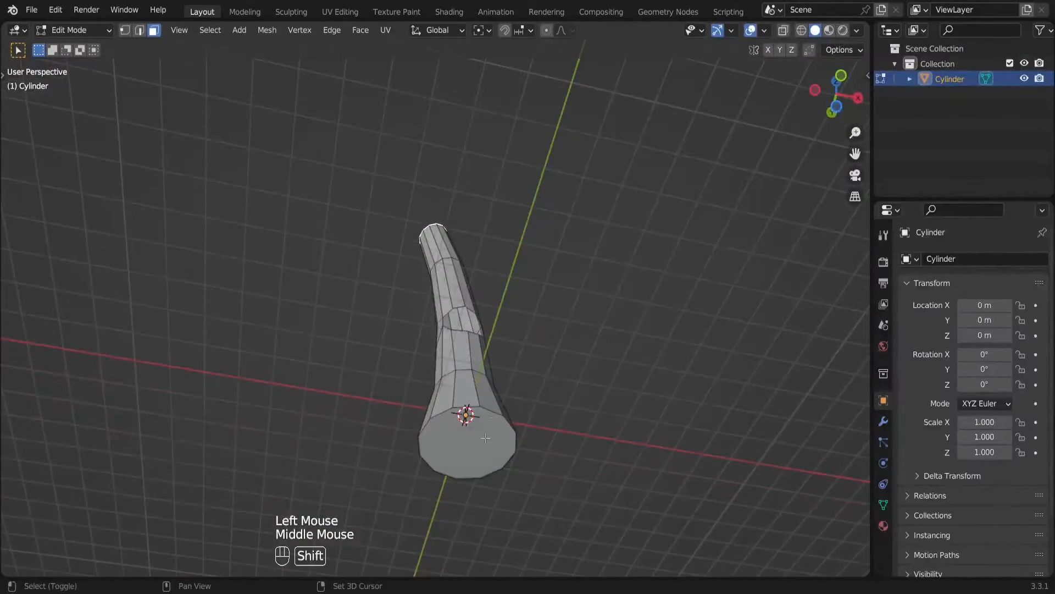
pyautogui.keyDown('shift'); pyautogui.click(486, 436); pyautogui.keyUp('shift')
pyautogui.press('x')
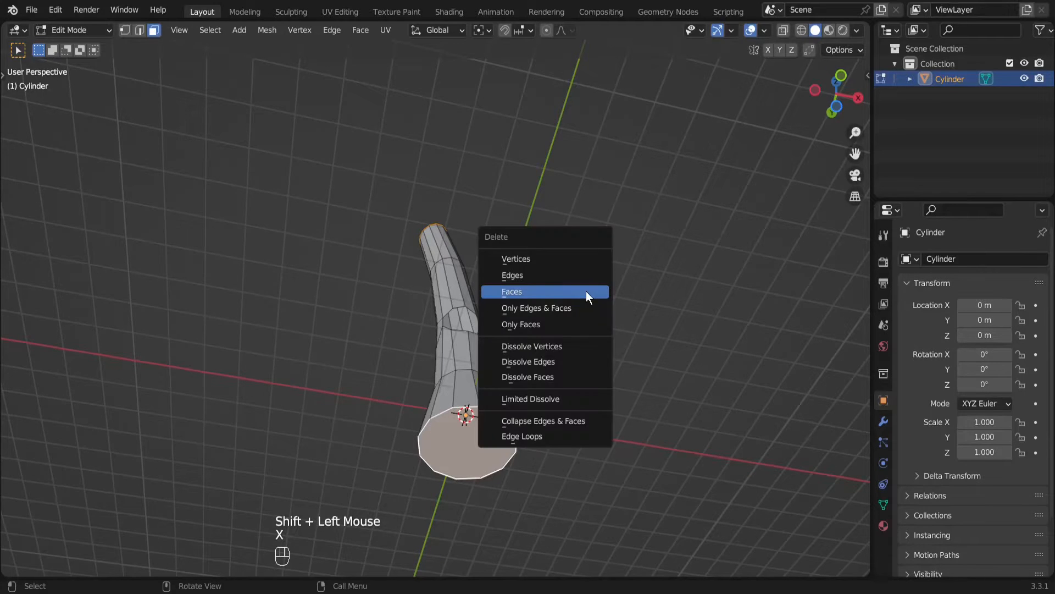
pyautogui.click(586, 291)
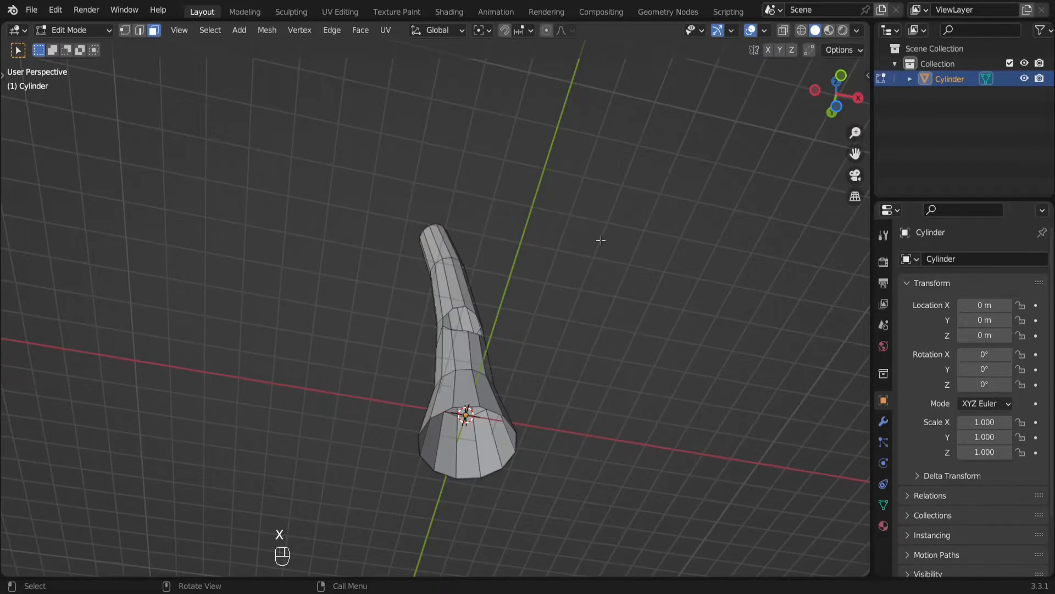
# Return to Object Mode and add a Solidify modifier to the trunk
pyautogui.moveTo(599, 250); pyautogui.dragTo(591, 352, button='middle')
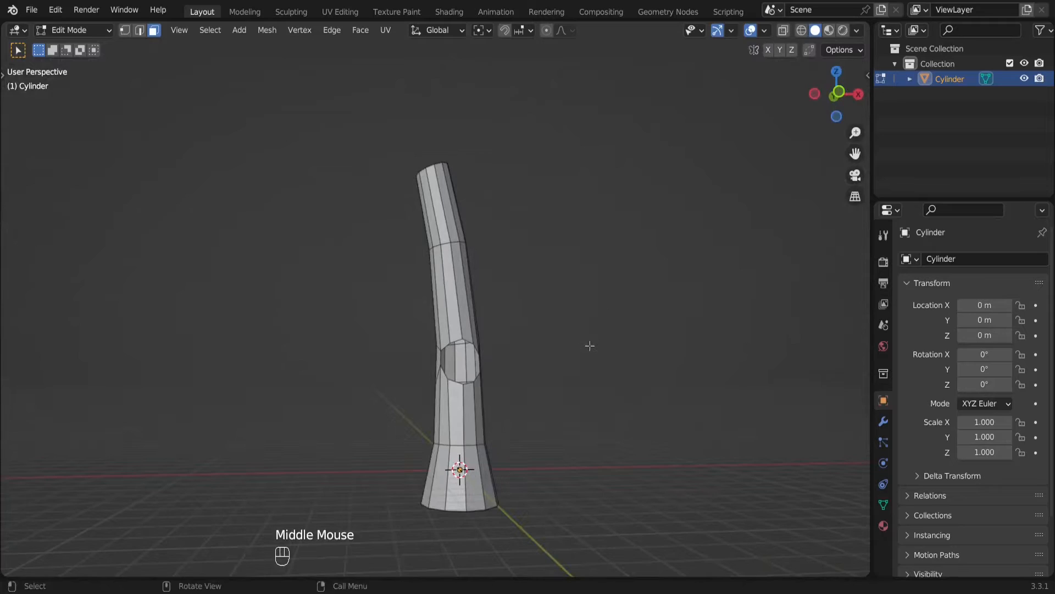
pyautogui.press('Tab')
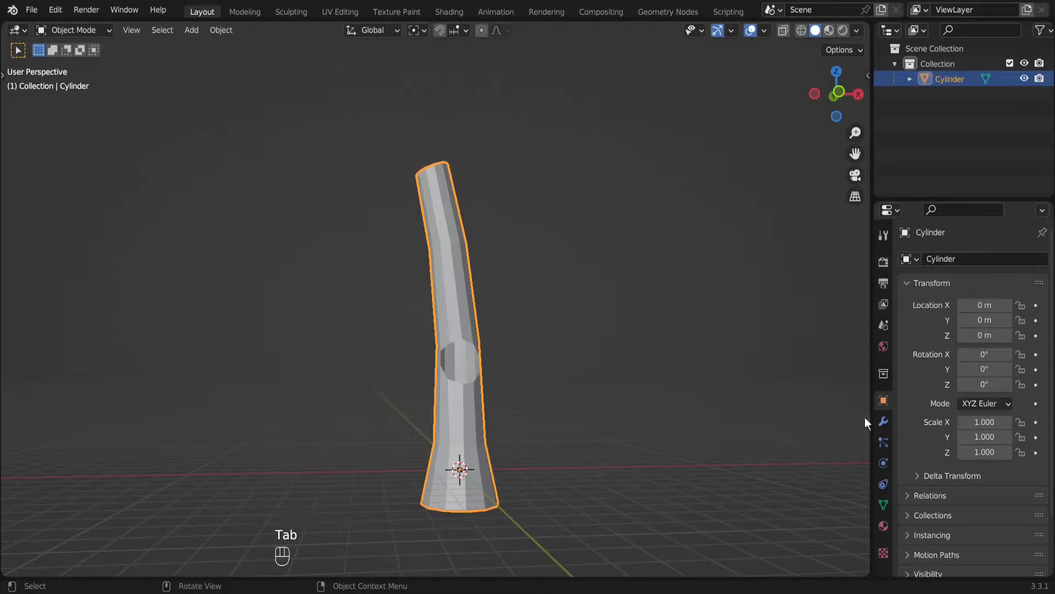
pyautogui.click(882, 422)
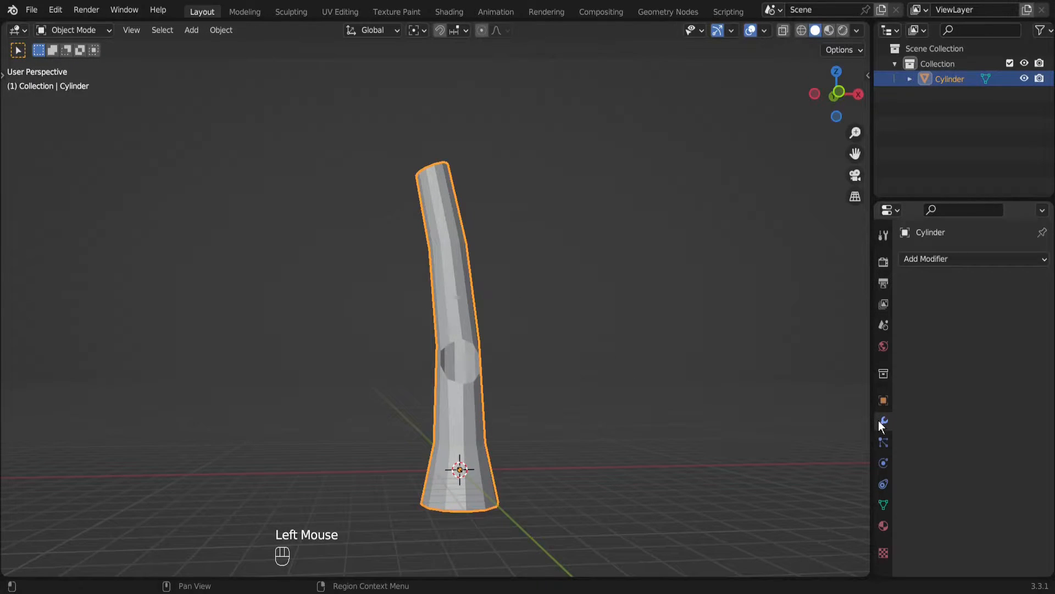
pyautogui.click(954, 258)
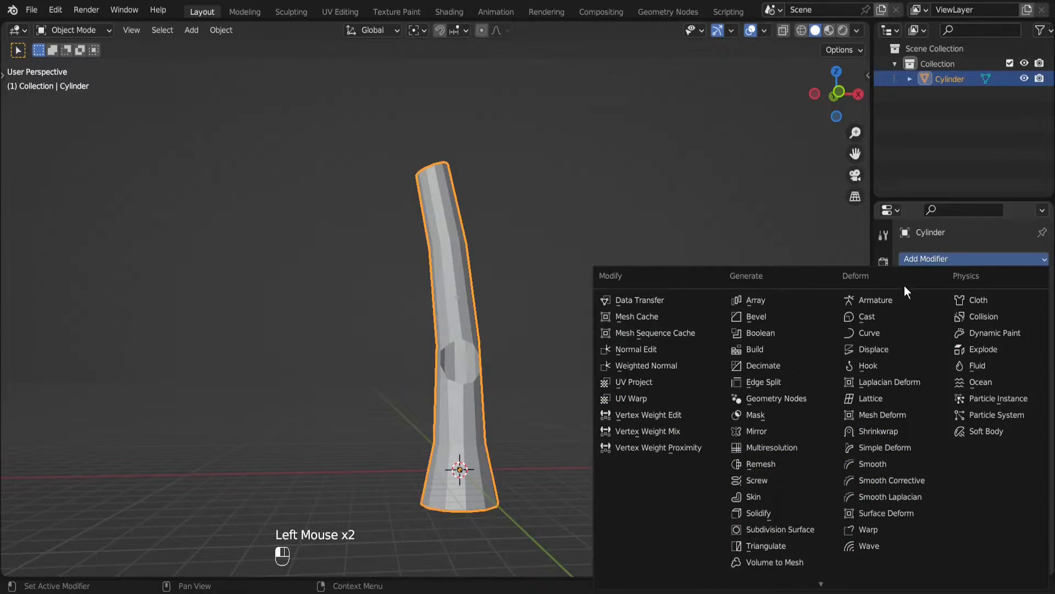
pyautogui.click(767, 514)
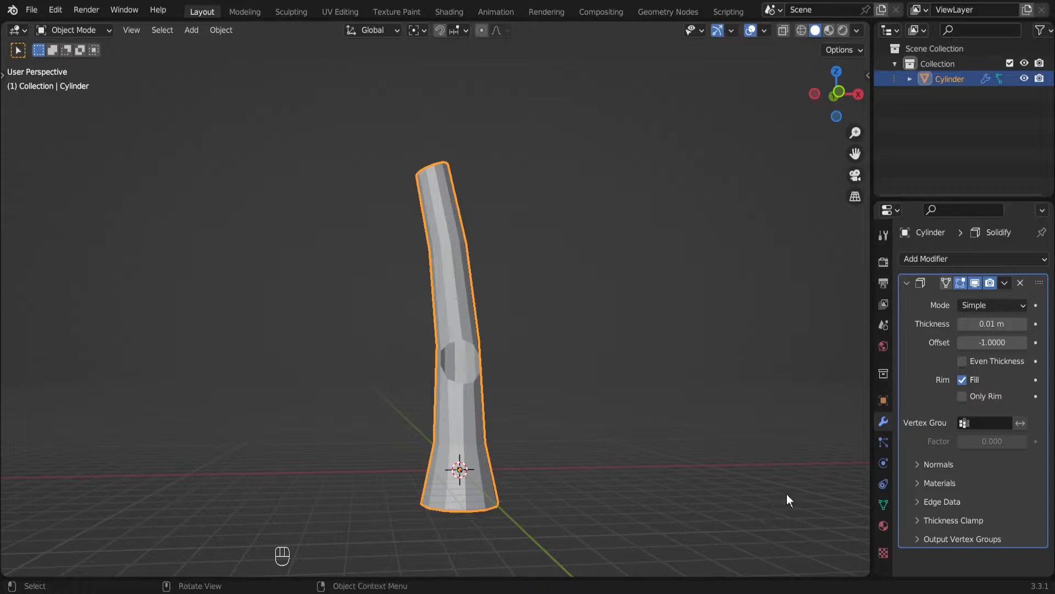
# Raise the Solidify modifier's thickness to 0.18 m
pyautogui.moveTo(723, 233); pyautogui.dragTo(624, 314, button='middle')
pyautogui.scroll(2, 623, 314)
pyautogui.scroll(2, 623, 314)
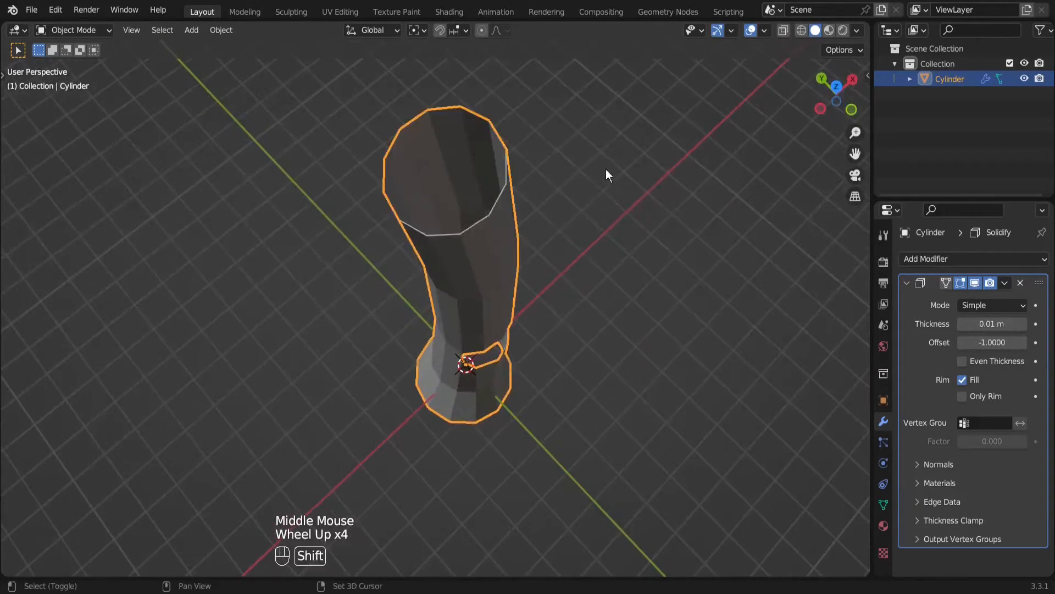
pyautogui.keyDown('shift'); pyautogui.moveTo(608, 172); pyautogui.dragTo(594, 238, button='middle'); pyautogui.keyUp('shift')
pyautogui.click(1021, 324)
pyautogui.click(1022, 324)
pyautogui.click(1021, 324)
pyautogui.click(1021, 323)
pyautogui.click(1021, 324)
pyautogui.click(1021, 324)
pyautogui.click(1021, 324)
pyautogui.click(1021, 324)
pyautogui.click(1021, 324)
pyautogui.click(1021, 323)
pyautogui.click(1021, 324)
pyautogui.click(1021, 324)
pyautogui.click(1021, 324)
pyautogui.click(1021, 324)
pyautogui.click(1021, 324)
pyautogui.click(1021, 323)
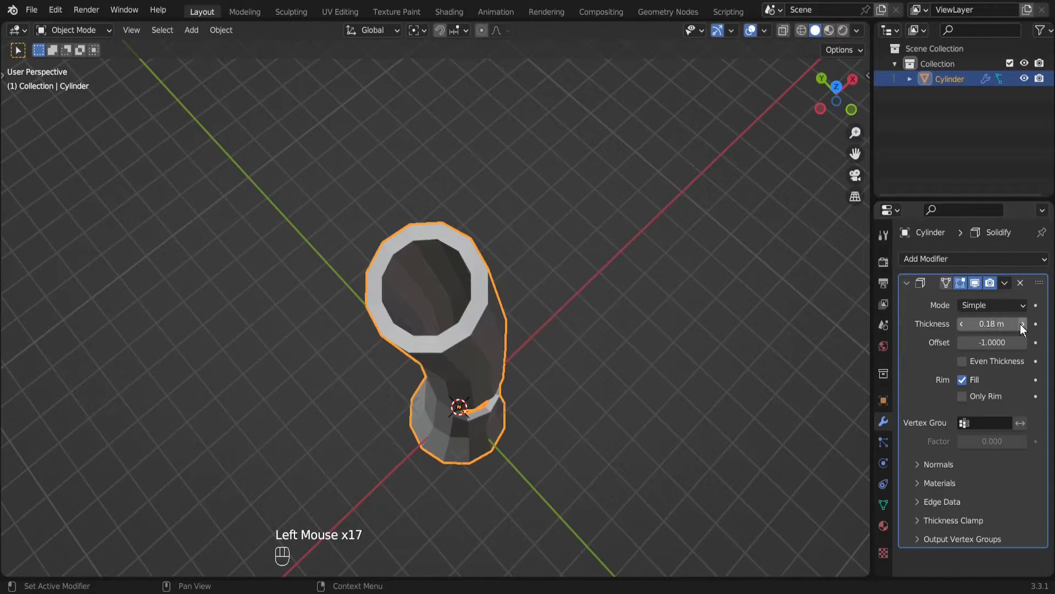
# Increase the Solidify thickness further to 0.27 m and check the walls at the knothole and the open top
pyautogui.moveTo(771, 473); pyautogui.dragTo(654, 332, button='middle')
pyautogui.click(1024, 324)
pyautogui.click(1024, 324)
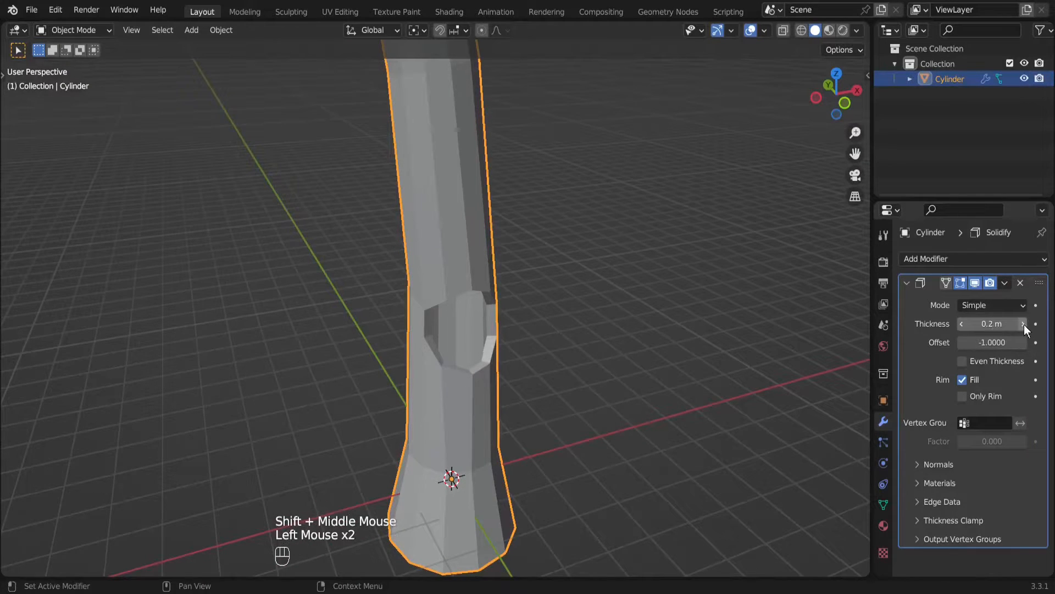
pyautogui.click(1024, 325)
pyautogui.click(1023, 324)
pyautogui.click(1024, 324)
pyautogui.click(1024, 325)
pyautogui.click(1024, 324)
pyautogui.click(1024, 325)
pyautogui.keyDown('shift'); pyautogui.moveTo(608, 118); pyautogui.dragTo(529, 318, button='middle'); pyautogui.keyUp('shift')
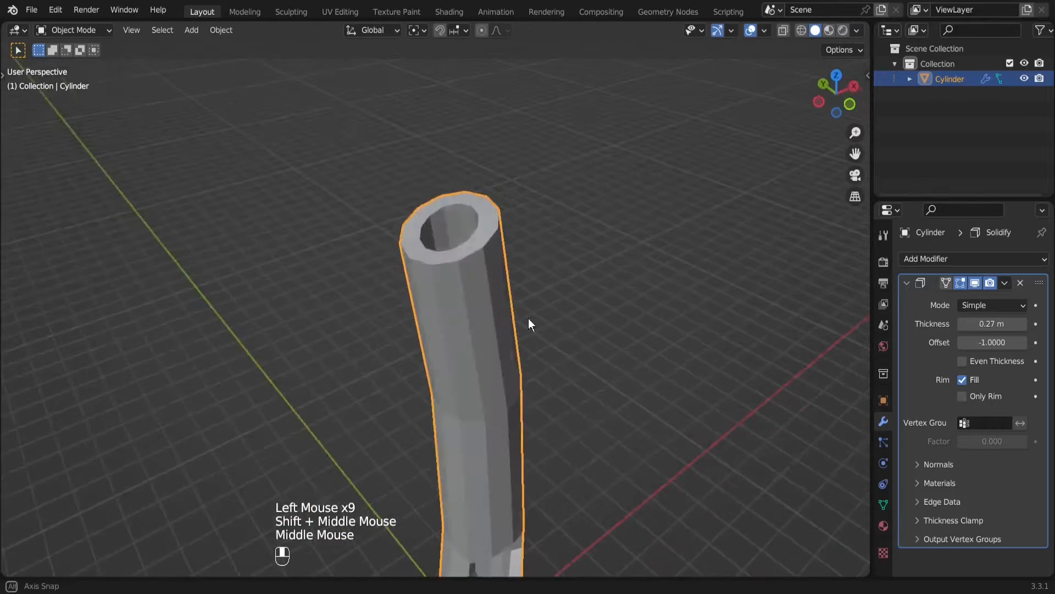
pyautogui.keyDown('shift'); pyautogui.moveTo(695, 364); pyautogui.dragTo(668, 314, button='middle'); pyautogui.keyUp('shift')
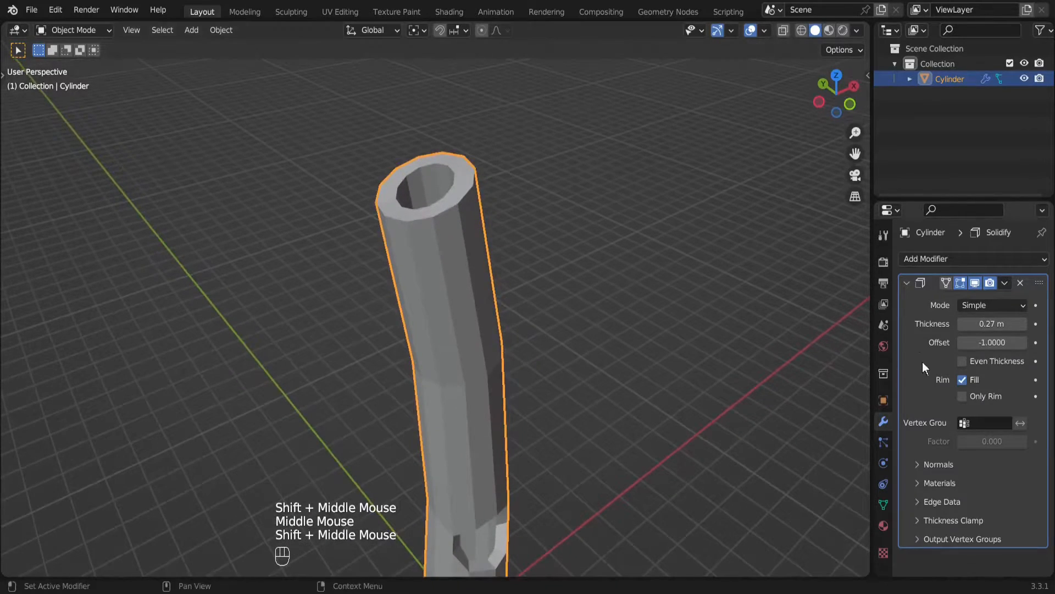
# Reduce the Solidify thickness to 0.23 m and check the trunk's wall from above
pyautogui.click(962, 324)
pyautogui.click(961, 324)
pyautogui.click(962, 324)
pyautogui.click(961, 324)
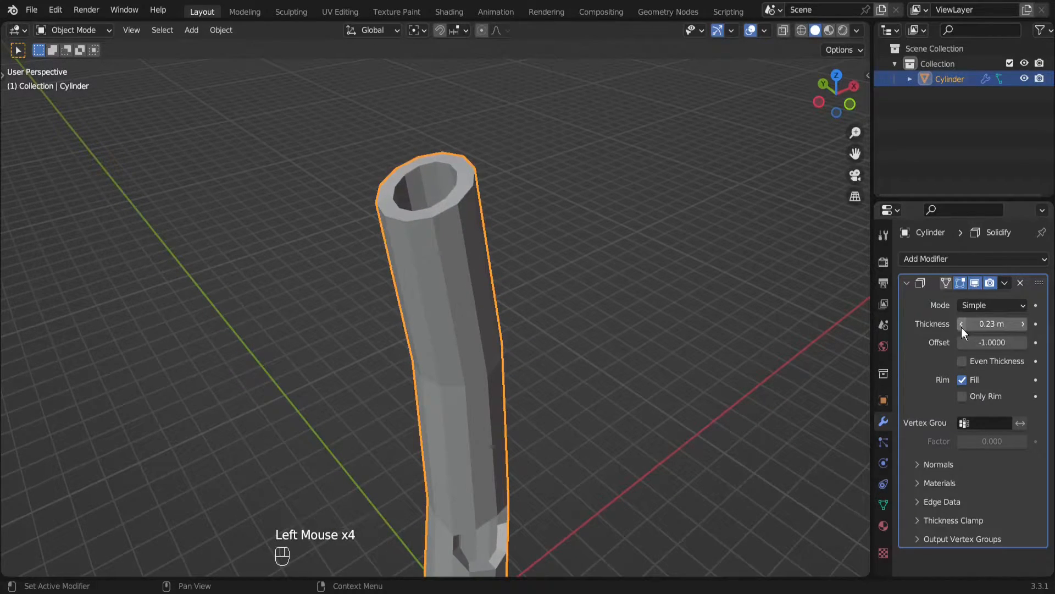
pyautogui.moveTo(570, 260); pyautogui.dragTo(565, 193, button='middle')
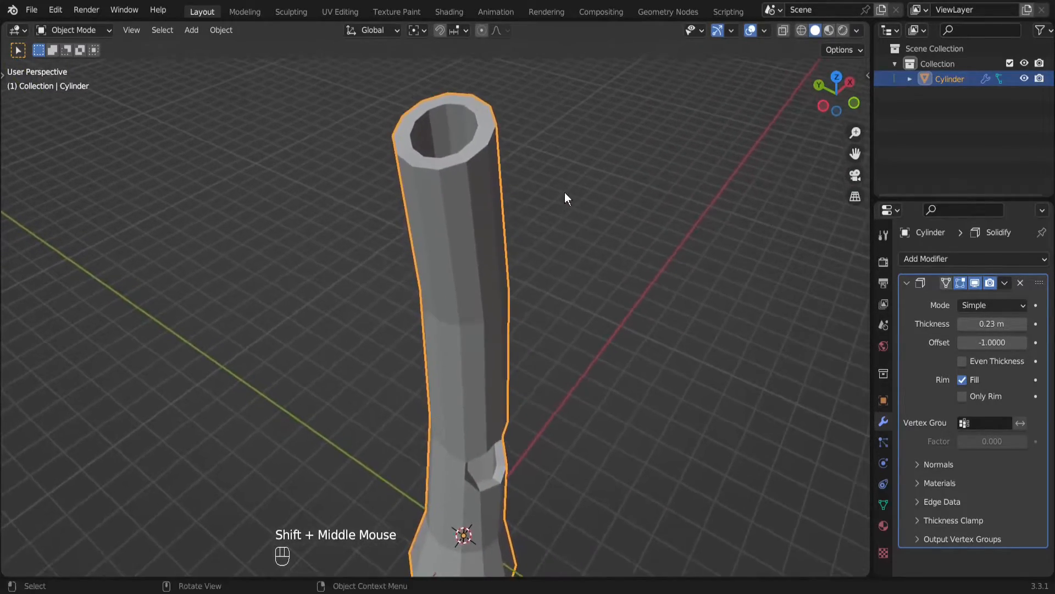
# Check the knothole and walls from the front, and apply the Solidify modifier to the trunk
pyautogui.scroll(-2, 596, 306)
pyautogui.moveTo(599, 341); pyautogui.dragTo(566, 336, button='middle')
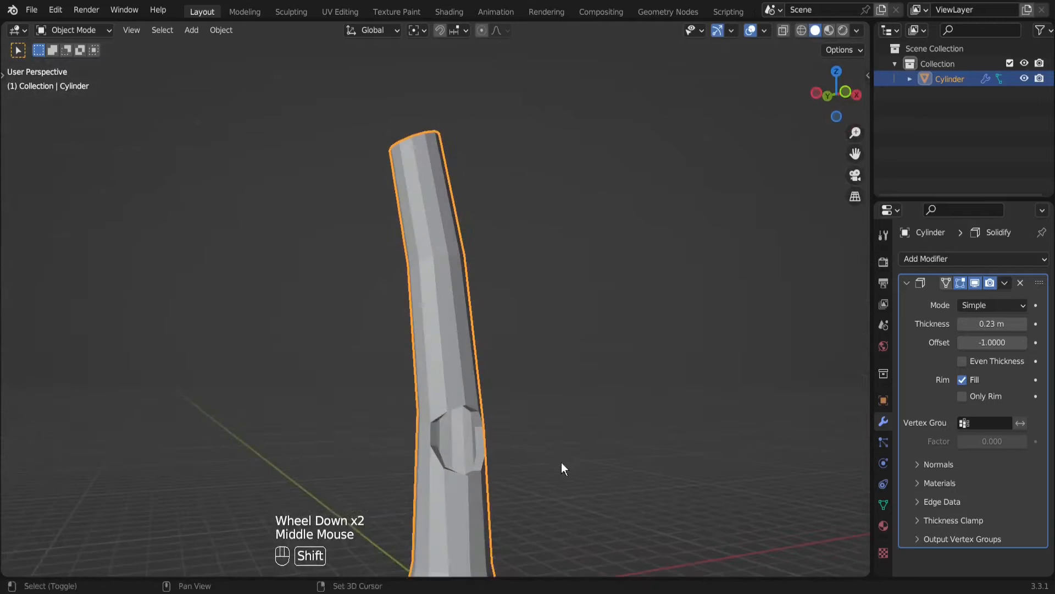
pyautogui.keyDown('shift'); pyautogui.moveTo(562, 463); pyautogui.dragTo(539, 305, button='middle'); pyautogui.keyUp('shift')
pyautogui.keyDown('shift'); pyautogui.moveTo(522, 267); pyautogui.dragTo(575, 306, button='middle'); pyautogui.keyUp('shift')
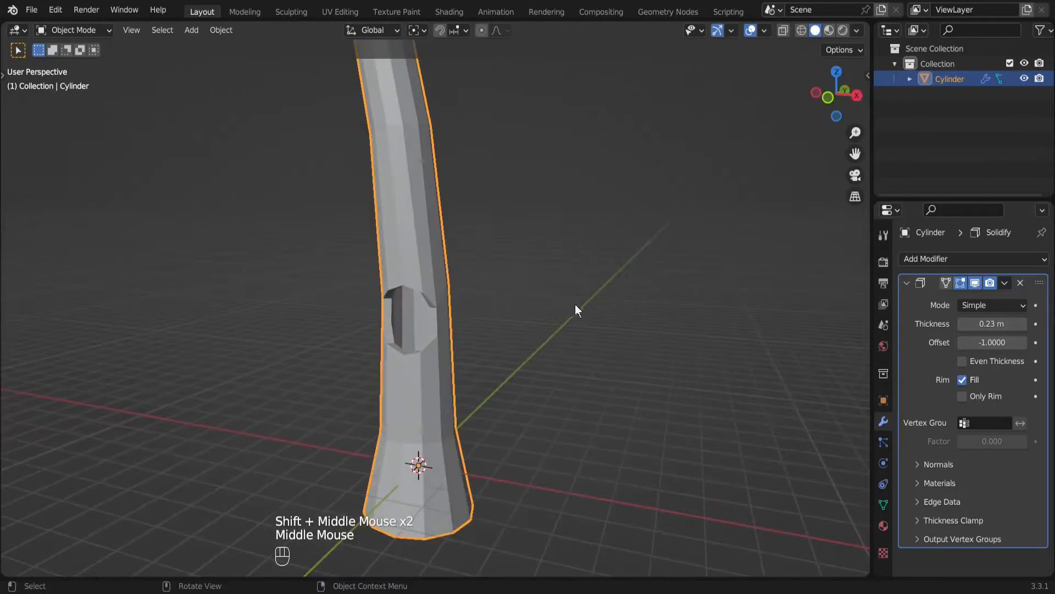
pyautogui.hotkey('ctrl', 'a')
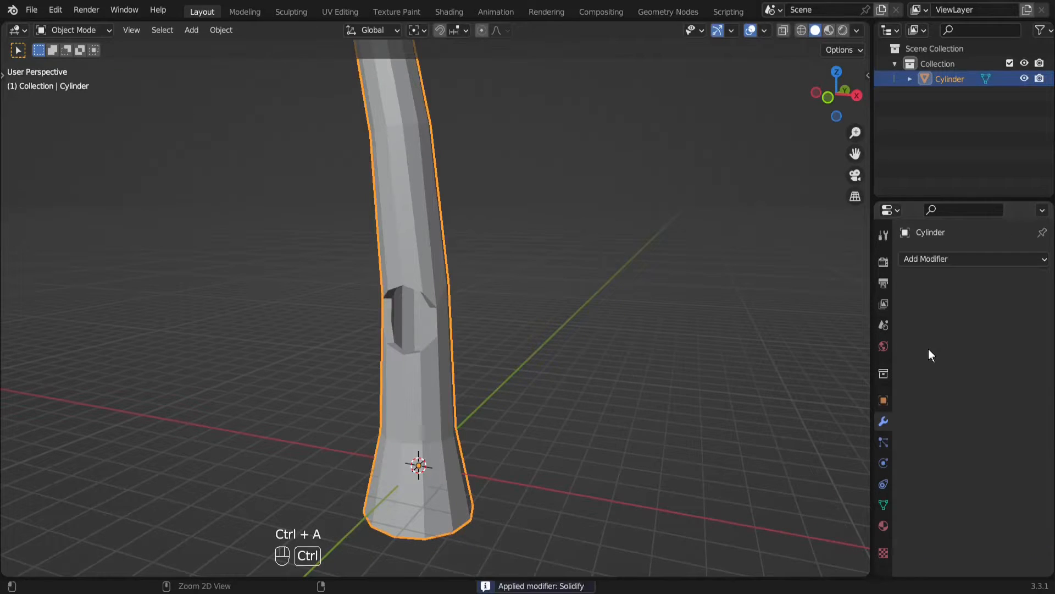
# Enter Edit Mode and add one loop cut around the trunk just above the knothole, with a slide factor of about 0.67
pyautogui.keyDown('shift'); pyautogui.moveTo(573, 298); pyautogui.dragTo(567, 223, button='middle'); pyautogui.keyUp('shift')
pyautogui.press('Tab')
pyautogui.moveTo(562, 267); pyautogui.dragTo(506, 244, button='middle')
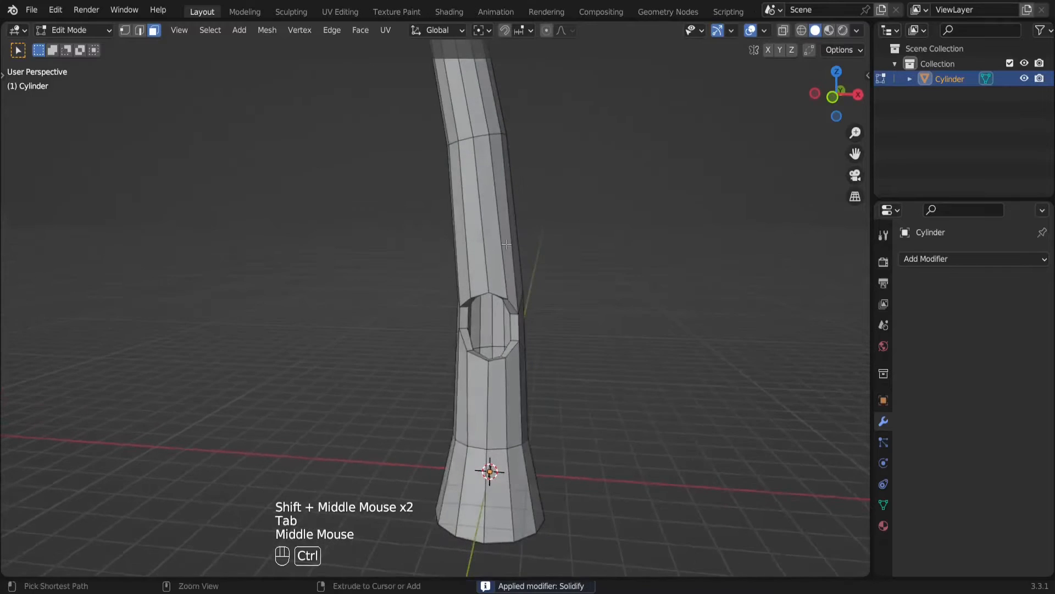
pyautogui.hotkey('ctrl', 'r')
pyautogui.click(502, 242)
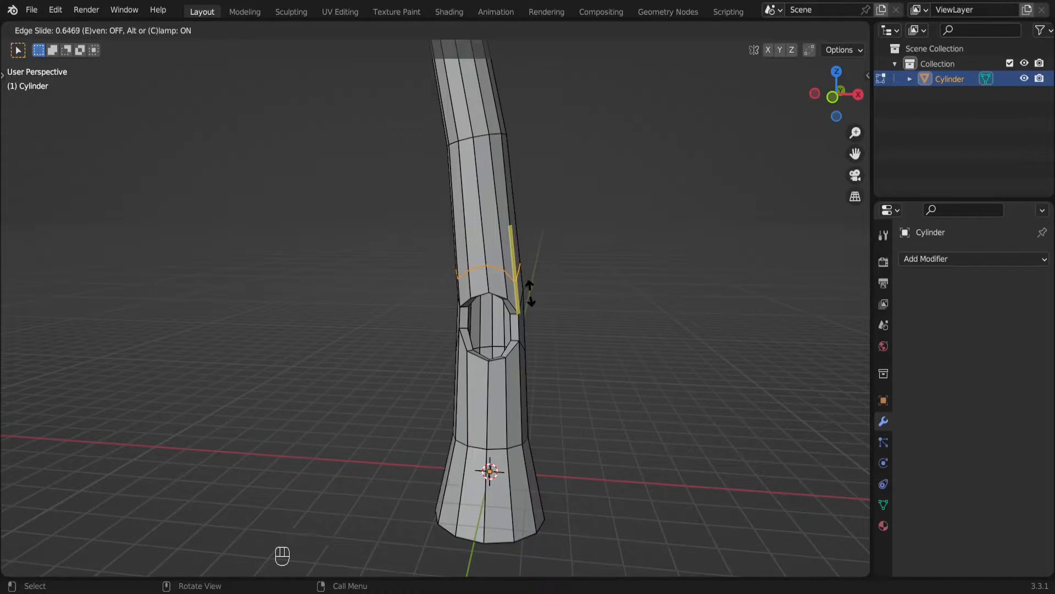
pyautogui.click(530, 295)
# Add another loop cut around the trunk just below the knothole, with a slide factor of about -0.46
pyautogui.hotkey('ctrl', 'r')
pyautogui.click(521, 401)
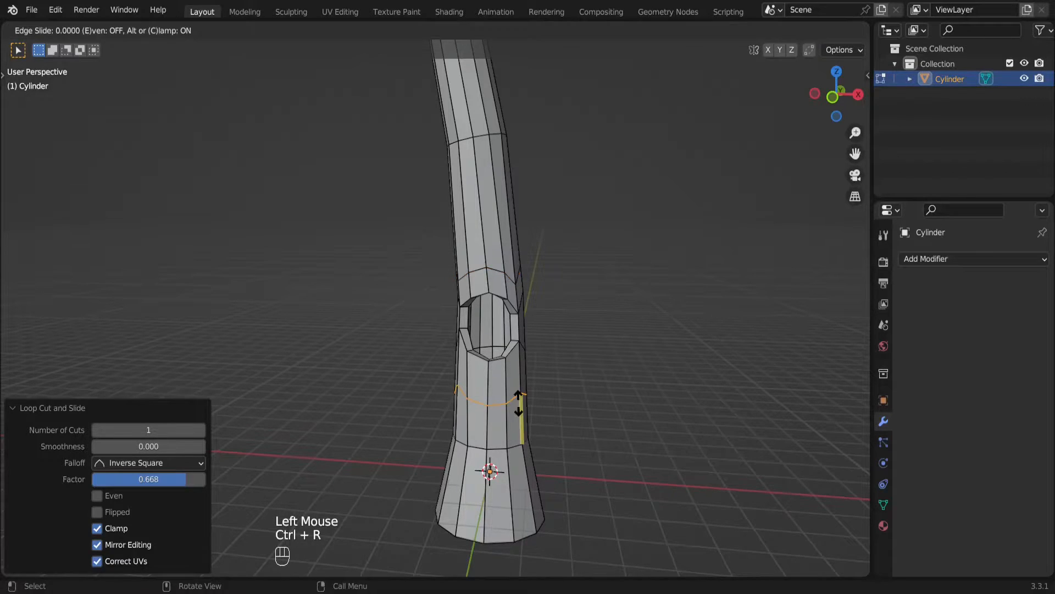
pyautogui.click(538, 379)
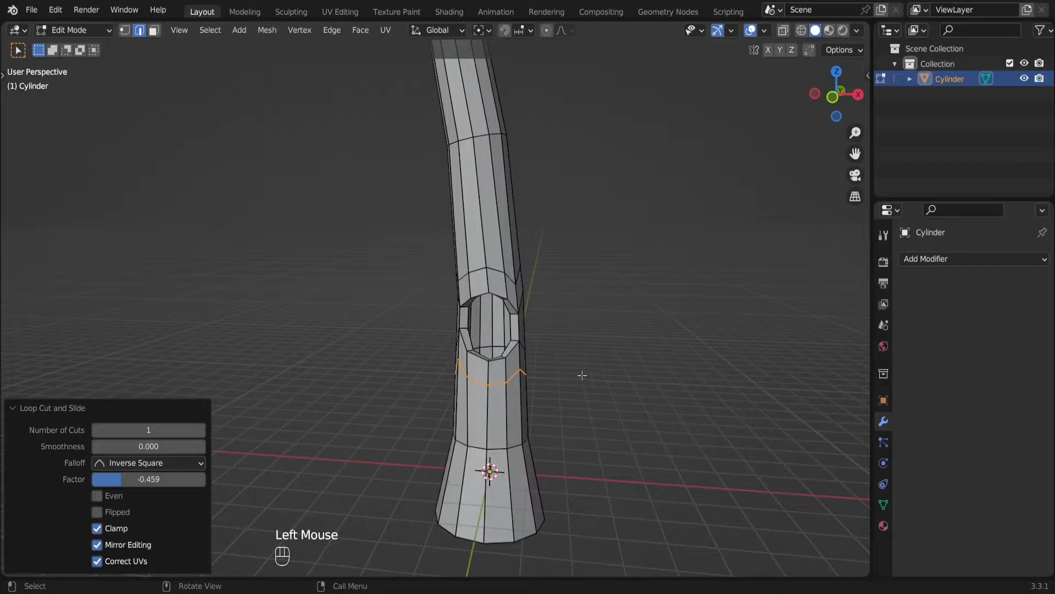
# In front view with X-ray on, circle-select the vertices around the knothole and its trunk section, leaving out the two new loops
pyautogui.press('KP_1')
pyautogui.scroll(3, 582, 375)
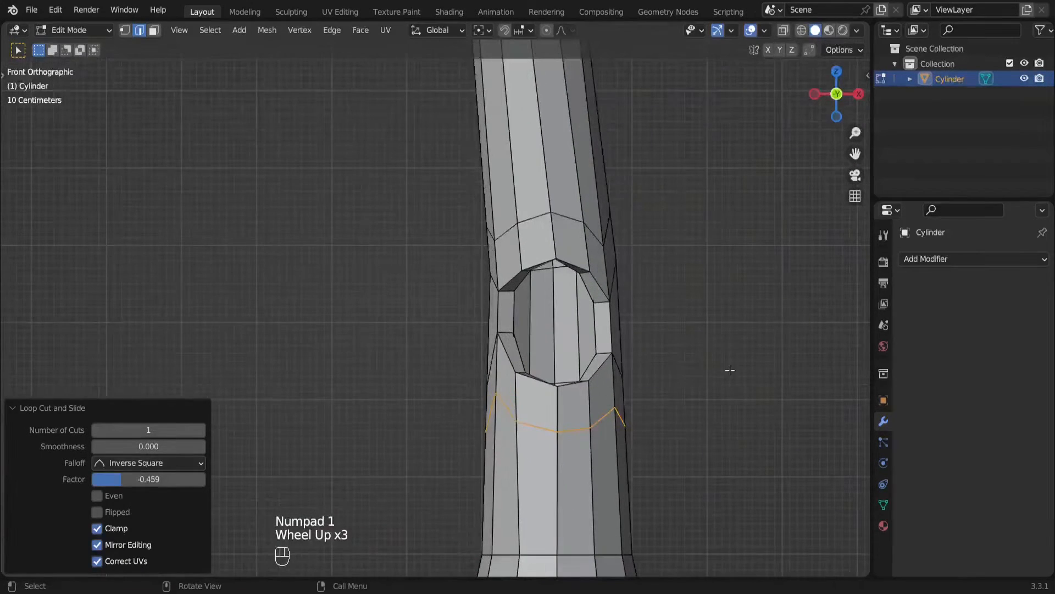
pyautogui.press('1')
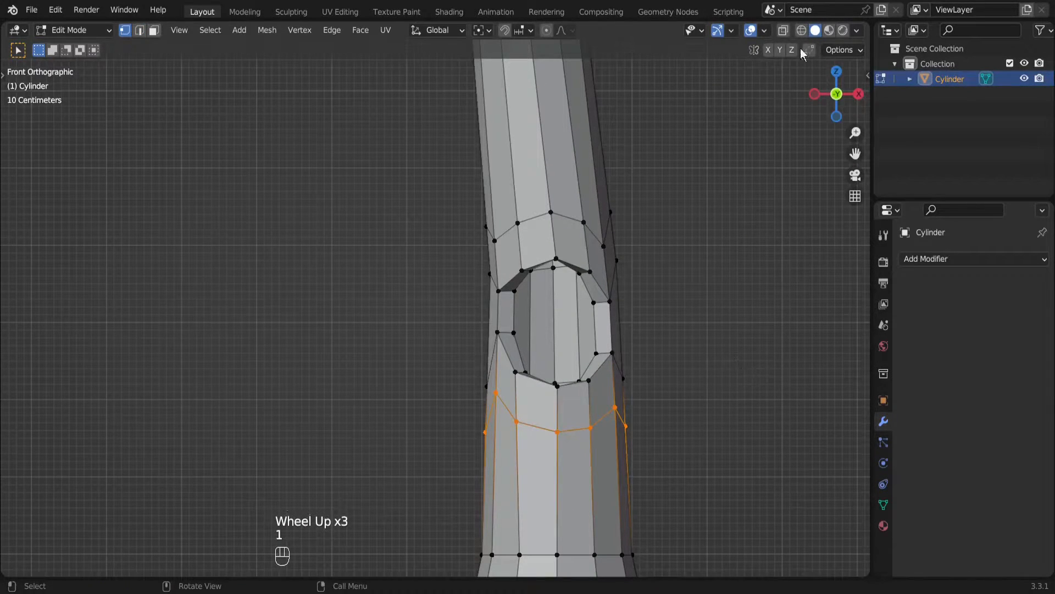
pyautogui.click(784, 31)
pyautogui.keyDown('shift'); pyautogui.moveTo(761, 283); pyautogui.dragTo(731, 269, button='middle'); pyautogui.keyUp('shift')
pyautogui.scroll(1, 731, 269)
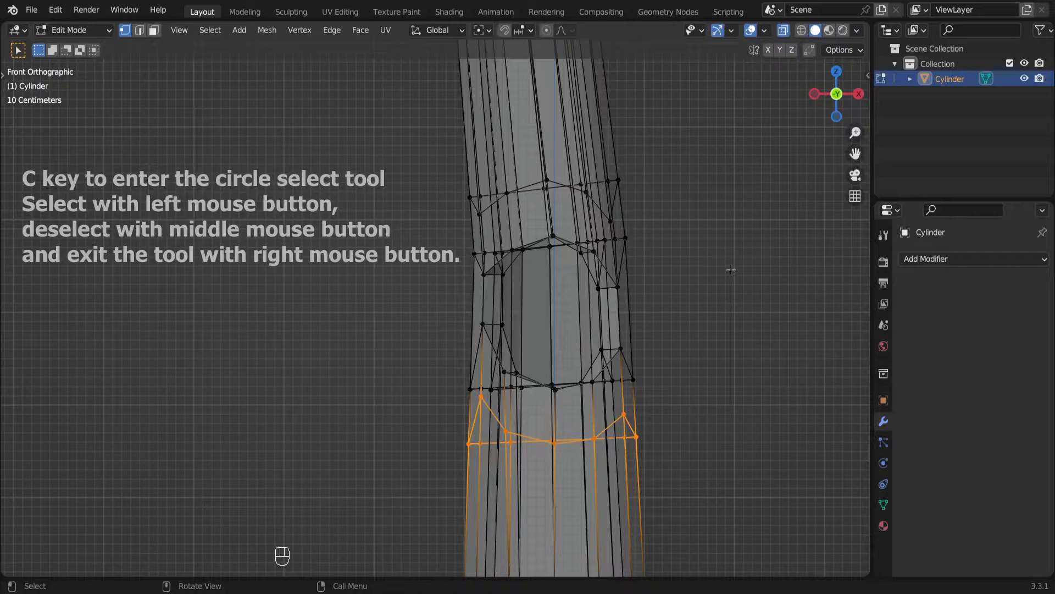
pyautogui.press('c')
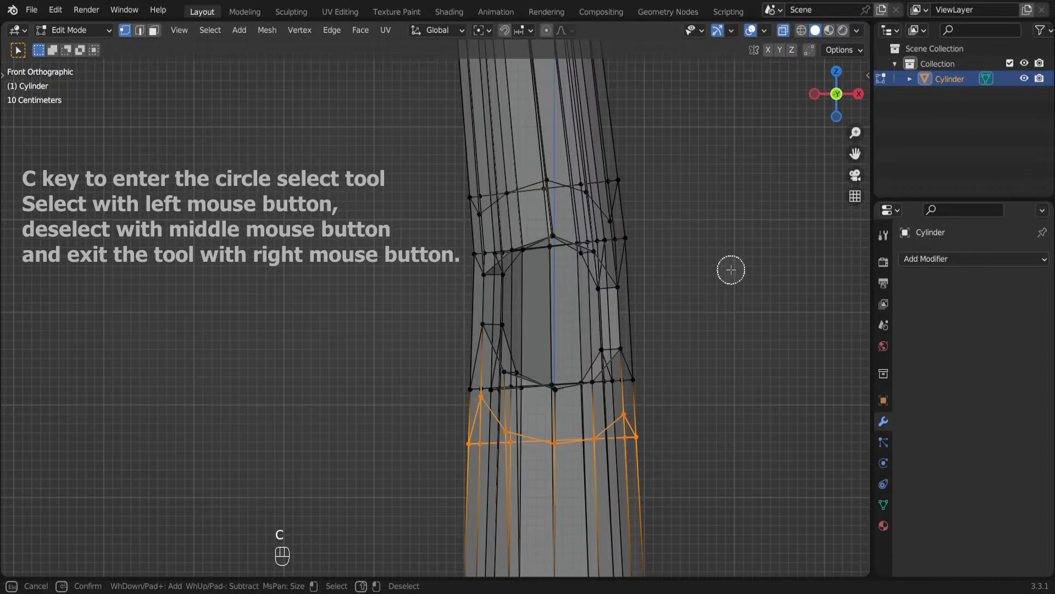
pyautogui.moveTo(644, 248)
pyautogui.mouseDown()
pyautogui.moveTo(478, 255)
pyautogui.moveTo(494, 273)
pyautogui.moveTo(485, 314)
pyautogui.moveTo(512, 346)
pyautogui.moveTo(511, 373)
pyautogui.moveTo(498, 380)
pyautogui.moveTo(487, 367)
pyautogui.mouseUp()
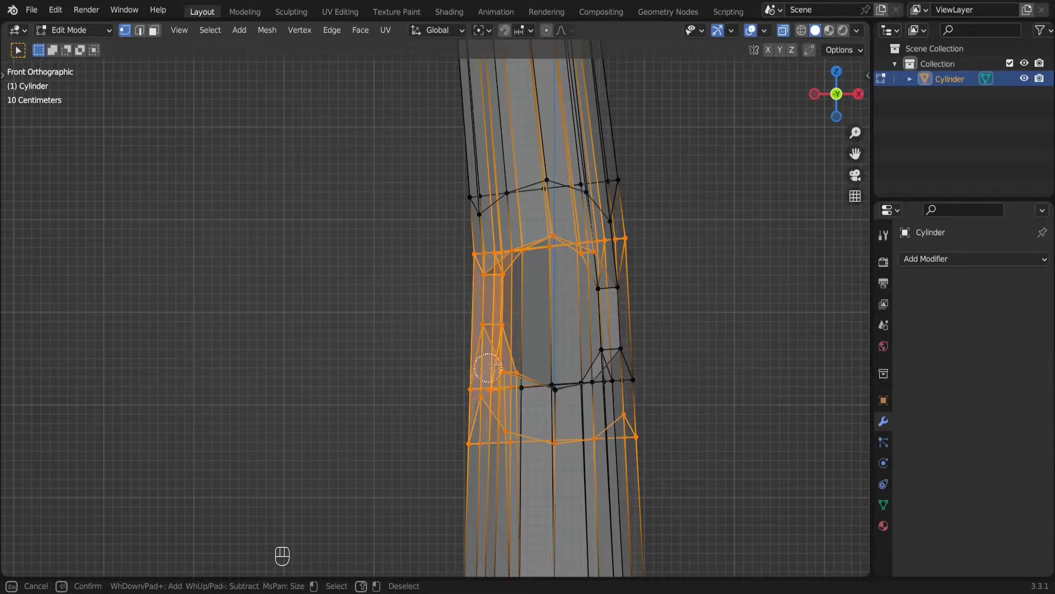
pyautogui.moveTo(550, 382)
pyautogui.mouseDown()
pyautogui.moveTo(516, 382)
pyautogui.moveTo(629, 374)
pyautogui.moveTo(593, 306)
pyautogui.moveTo(601, 295)
pyautogui.mouseUp()
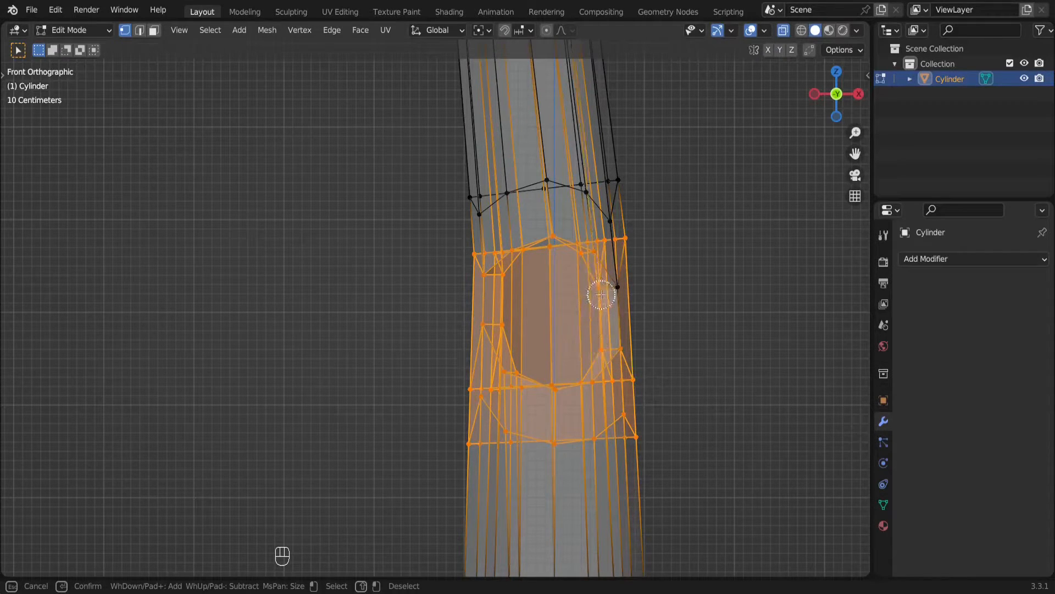
pyautogui.moveTo(668, 449)
pyautogui.mouseDown(button='middle')
pyautogui.moveTo(636, 427)
pyautogui.moveTo(539, 438)
pyautogui.moveTo(498, 426)
pyautogui.moveTo(465, 439)
pyautogui.mouseUp(button='middle')
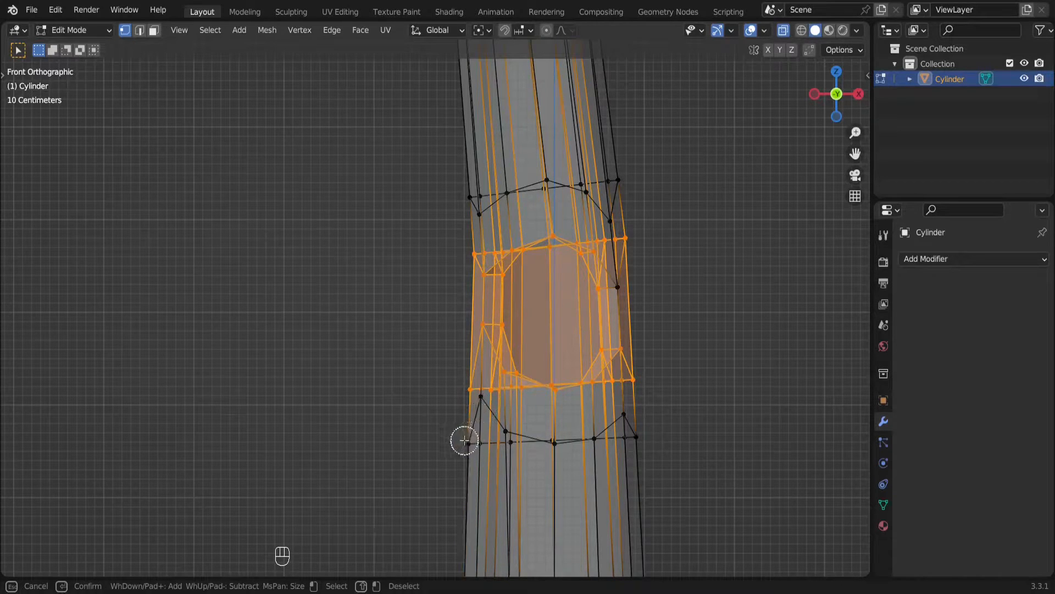
pyautogui.rightClick(618, 438)
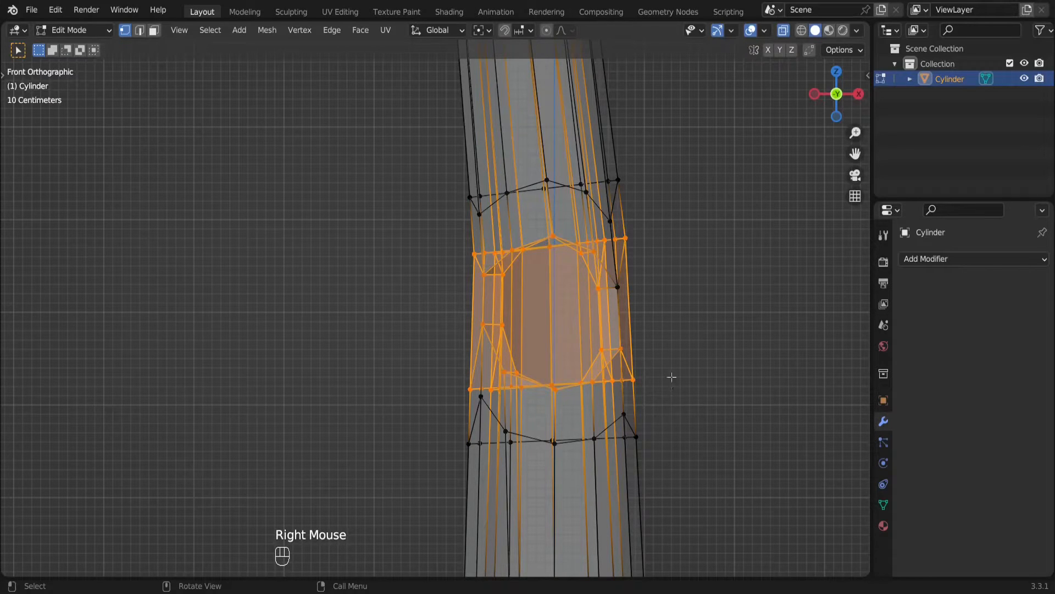
# Turn off X-ray and scale the selected knothole section by about 1.07, plus about 1.08 on X and Y only
pyautogui.click(785, 30)
pyautogui.moveTo(685, 273)
pyautogui.mouseDown(button='middle')
pyautogui.moveTo(692, 287)
pyautogui.moveTo(738, 299)
pyautogui.mouseUp(button='middle')
pyautogui.press('s')
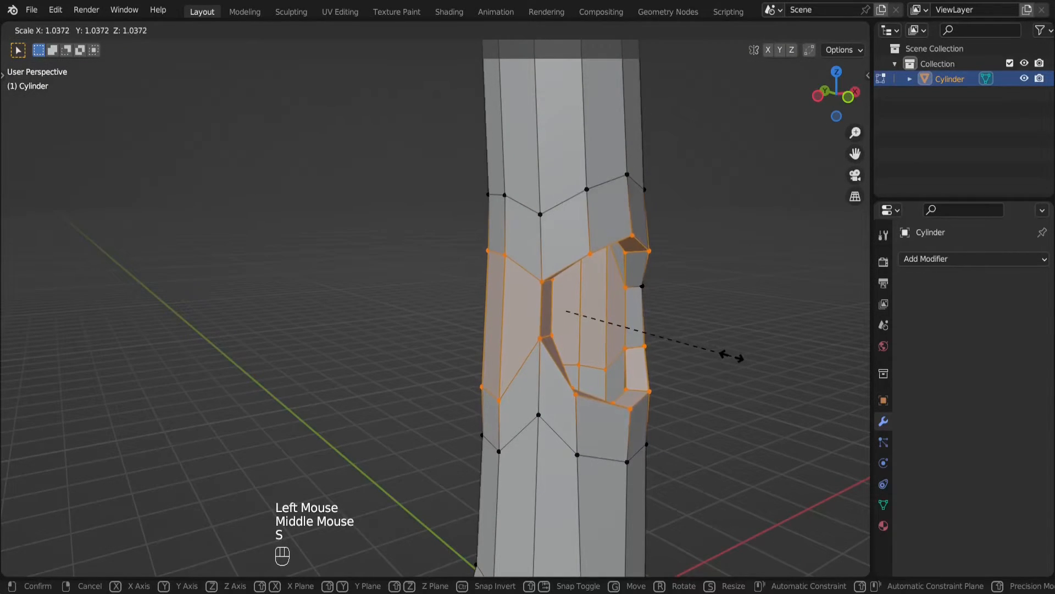
pyautogui.click(737, 357)
pyautogui.press('s')
pyautogui.hotkey('shift', 'z')
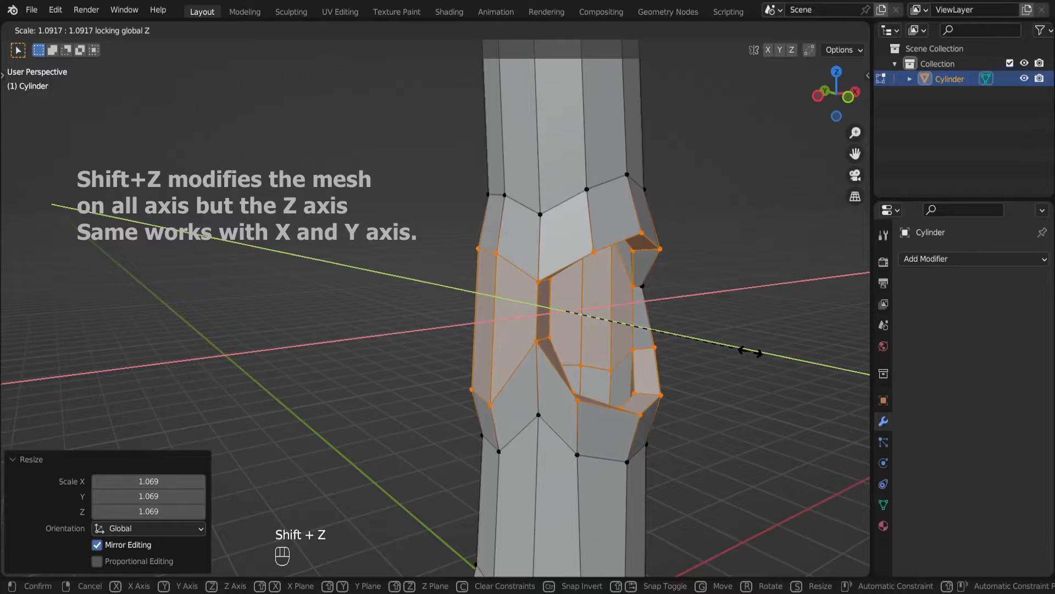
pyautogui.click(747, 351)
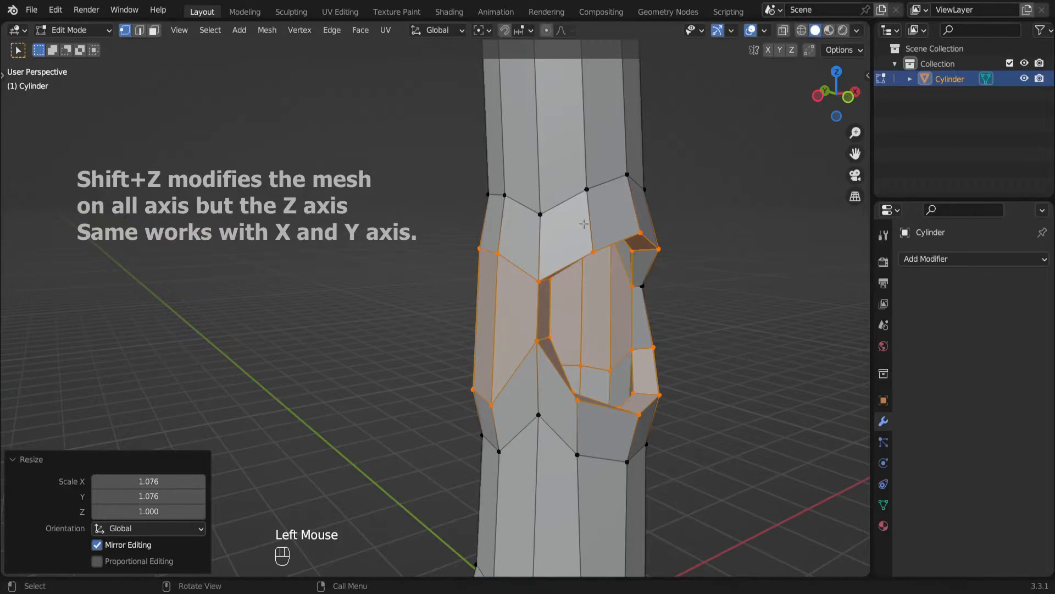
# Slide the edge loop above the knothole slightly upward and scale it by about 1.04
pyautogui.press('2')
pyautogui.keyDown('alt'); pyautogui.click(566, 204); pyautogui.keyUp('alt')
pyautogui.press('g')
pyautogui.press('g')
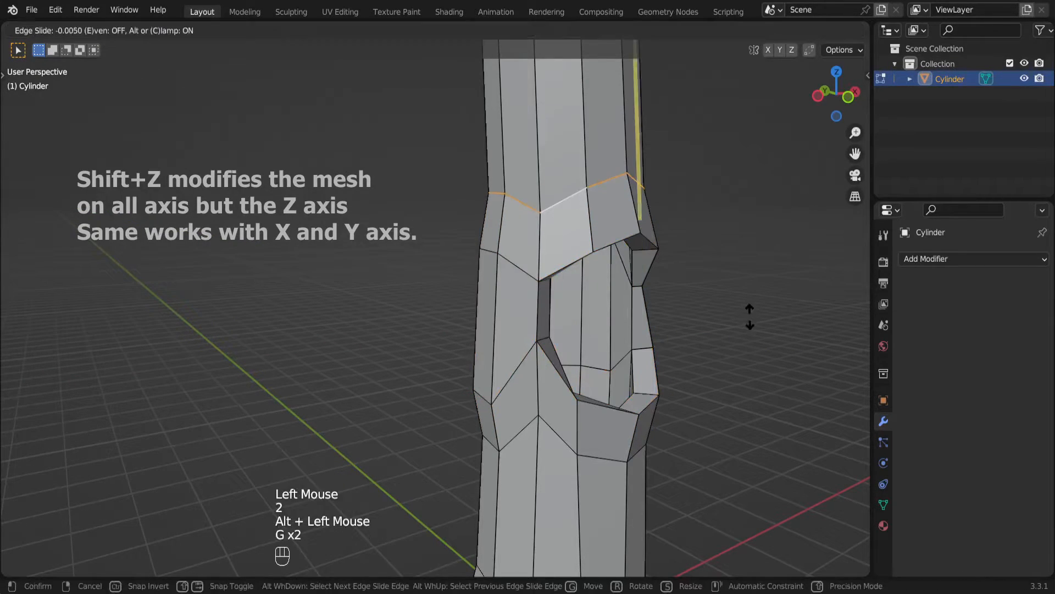
pyautogui.click(750, 305)
pyautogui.press('s')
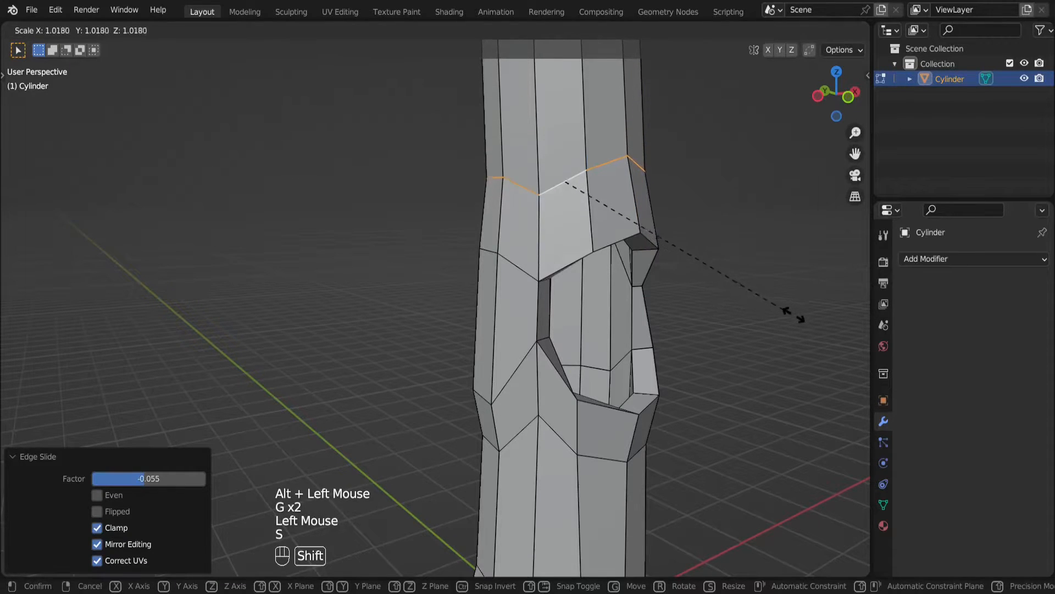
pyautogui.keyDown('shift'); pyautogui.click(835, 333); pyautogui.keyUp('shift')
# Slide the edge loop below the knothole slightly downward and scale it by about 1.04
pyautogui.keyDown('shift'); pyautogui.moveTo(727, 399); pyautogui.dragTo(759, 302, button='middle'); pyautogui.keyUp('shift')
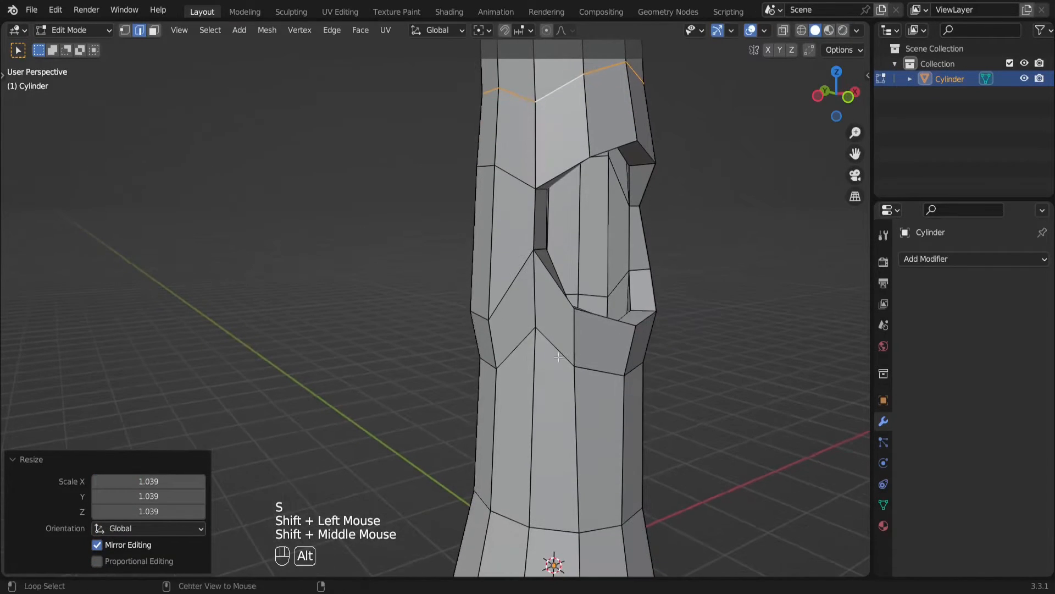
pyautogui.keyDown('alt'); pyautogui.click(555, 346); pyautogui.keyUp('alt')
pyautogui.press('g')
pyautogui.press('g')
pyautogui.keyDown('shift'); pyautogui.click(755, 364); pyautogui.keyUp('shift')
pyautogui.press('s')
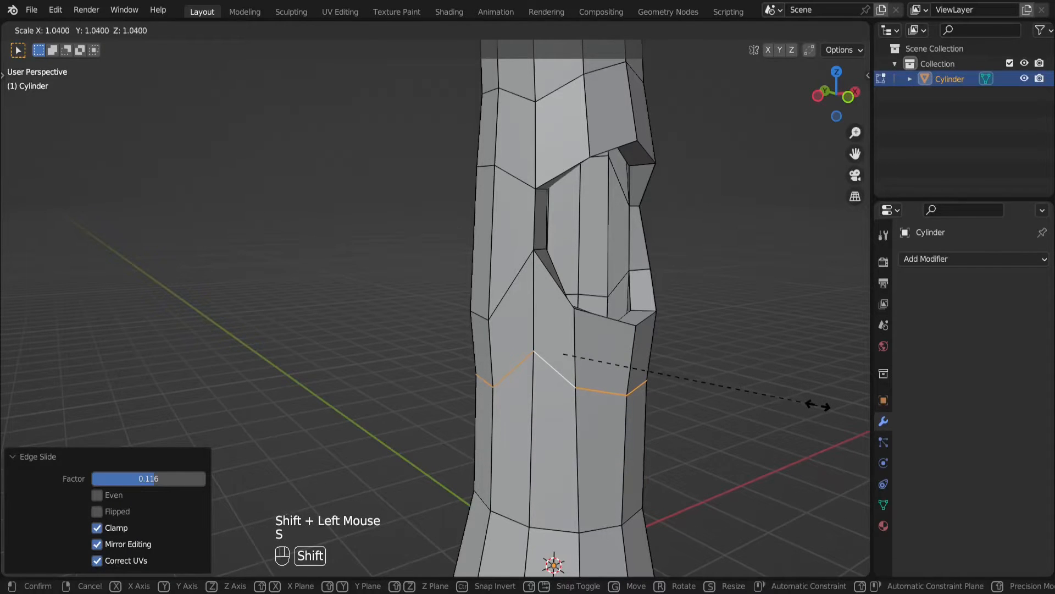
pyautogui.keyDown('shift'); pyautogui.click(817, 403); pyautogui.keyUp('shift')
# Select the edges of the knothole's inner rim and move them about 0.14 m along Y into the trunk
pyautogui.moveTo(817, 403); pyautogui.dragTo(750, 330, button='middle')
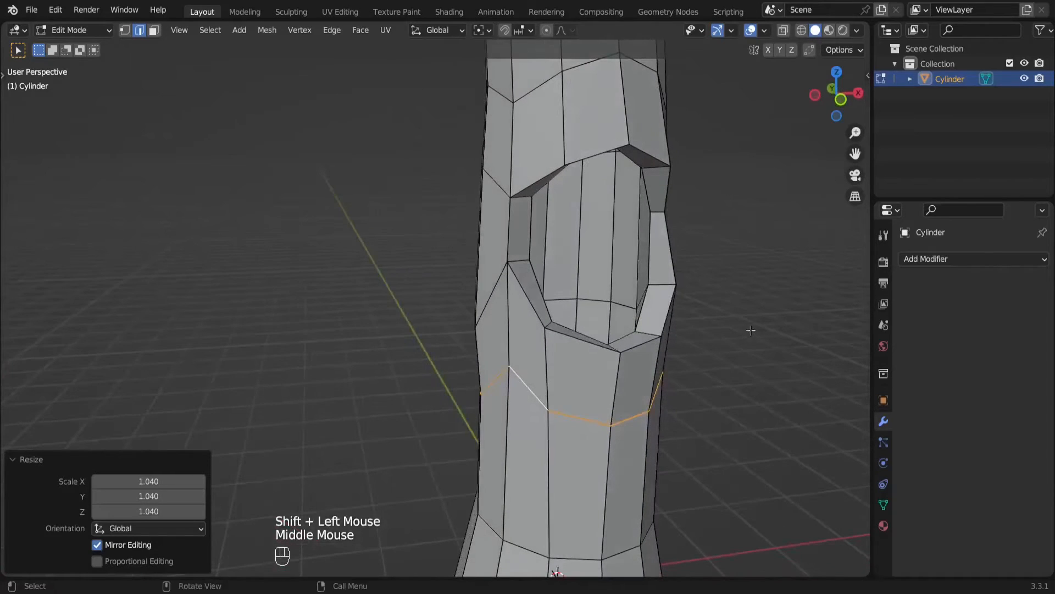
pyautogui.click(651, 255)
pyautogui.moveTo(651, 255); pyautogui.dragTo(504, 332, button='middle')
pyautogui.keyDown('ctrl'); pyautogui.click(505, 332); pyautogui.keyUp('ctrl')
pyautogui.moveTo(599, 242); pyautogui.dragTo(637, 218, button='middle')
pyautogui.keyDown('shift'); pyautogui.moveTo(637, 218); pyautogui.dragTo(432, 253, button='middle'); pyautogui.keyUp('shift')
pyautogui.keyDown('shift'); pyautogui.click(589, 235); pyautogui.keyUp('shift')
pyautogui.keyDown('ctrl'); pyautogui.click(443, 153); pyautogui.keyUp('ctrl')
pyautogui.keyDown('shift'); pyautogui.click(418, 221); pyautogui.keyUp('shift')
pyautogui.press('g')
pyautogui.press('y')
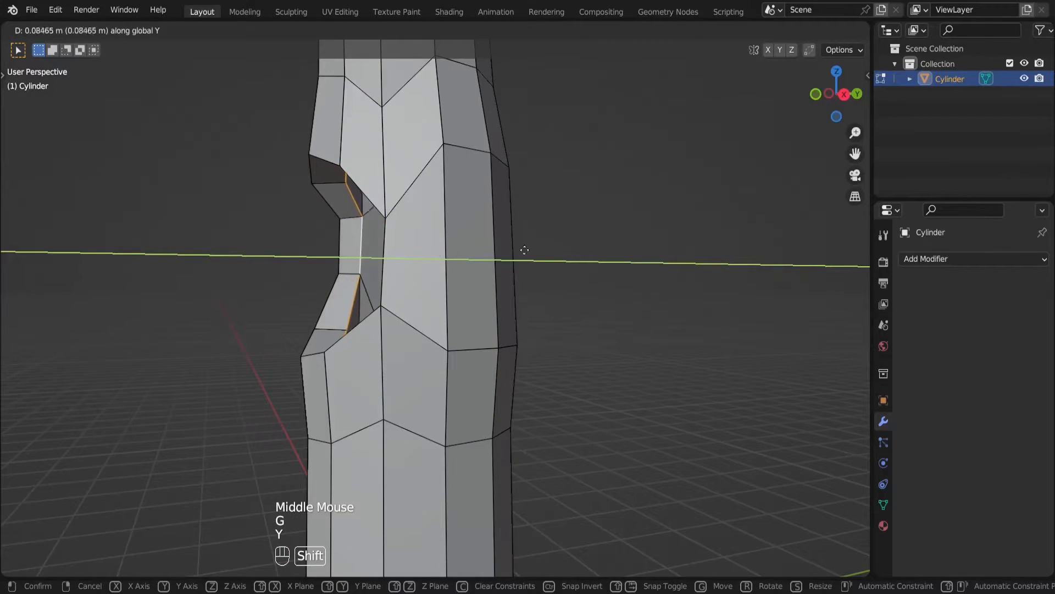
pyautogui.keyDown('shift'); pyautogui.click(582, 250); pyautogui.keyUp('shift')
# Scale the knothole's inner rim down to about 0.91 and rotate it slightly
pyautogui.moveTo(582, 249); pyautogui.dragTo(599, 281, button='middle')
pyautogui.press('s')
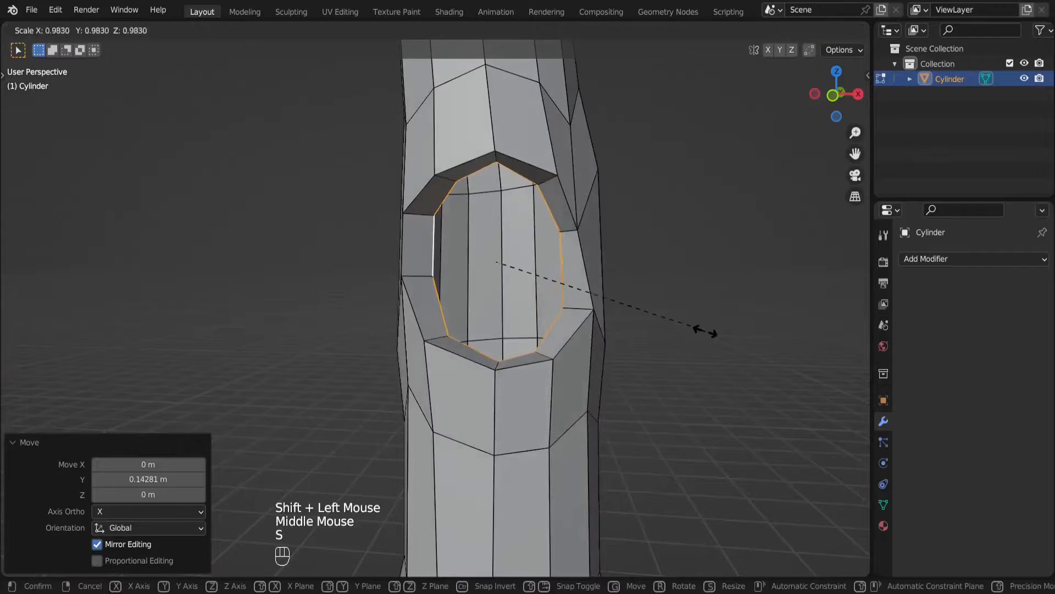
pyautogui.click(690, 329)
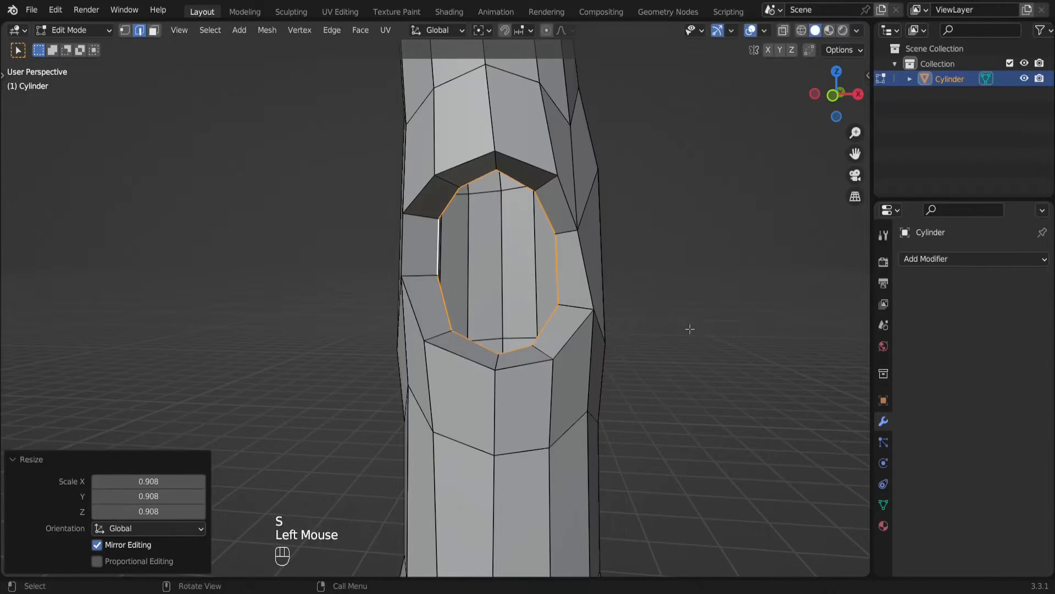
pyautogui.scroll(-1, 673, 332)
pyautogui.press('r')
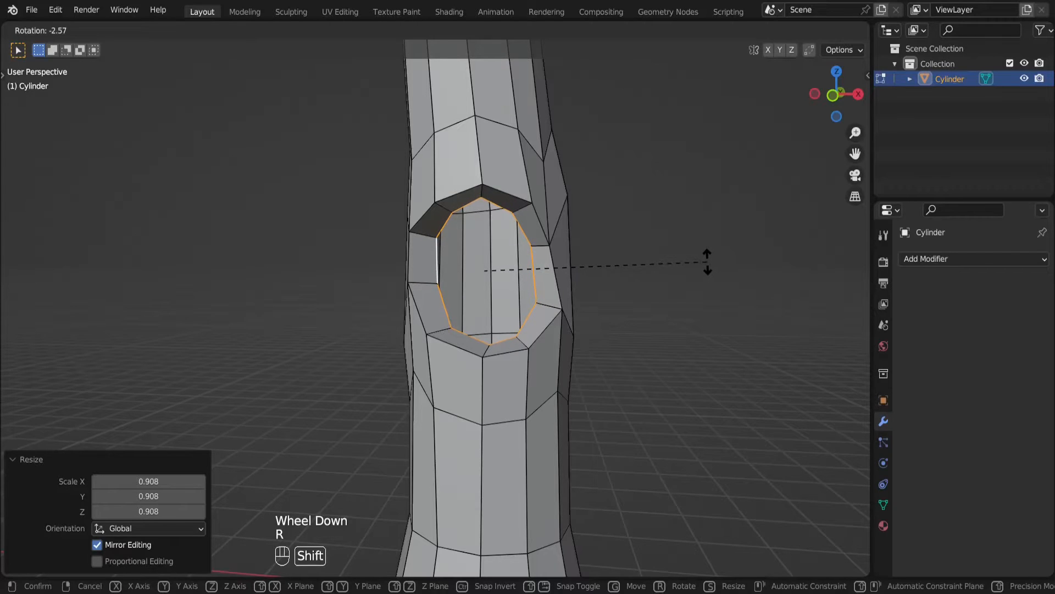
pyautogui.keyDown('shift'); pyautogui.click(707, 273); pyautogui.keyUp('shift')
# Turn on X-ray, select all vertices of the trunk's top end and scale them to about 0.91
pyautogui.scroll(-2, 706, 274)
pyautogui.keyDown('shift'); pyautogui.moveTo(704, 273); pyautogui.dragTo(537, 279, button='middle'); pyautogui.keyUp('shift')
pyautogui.press('Tab')
pyautogui.press('Tab')
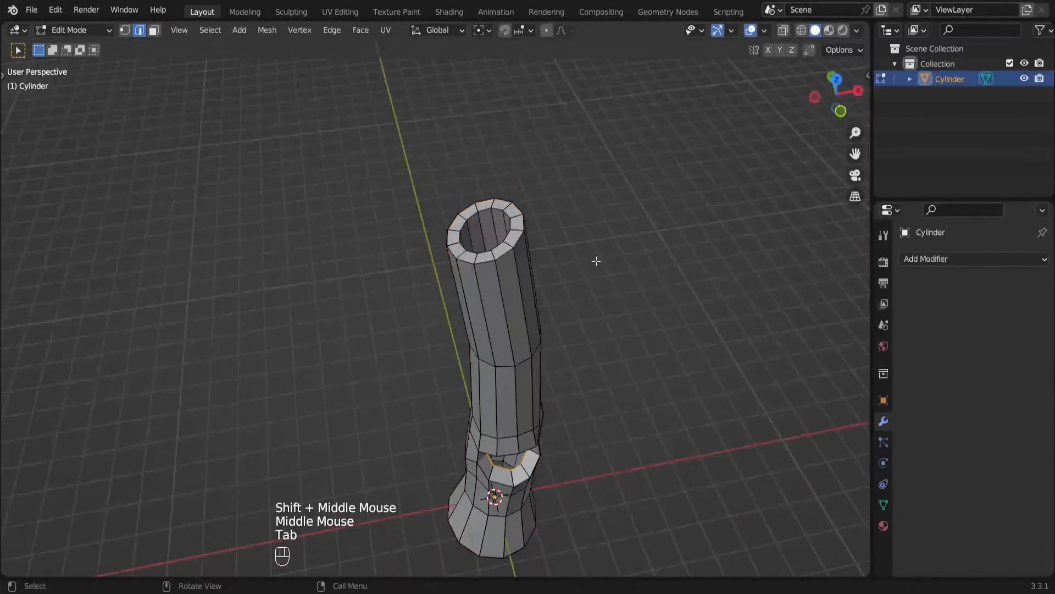
pyautogui.moveTo(596, 259); pyautogui.dragTo(583, 251, button='middle')
pyautogui.click(783, 31)
pyautogui.press('1')
pyautogui.moveTo(535, 158); pyautogui.dragTo(395, 259)
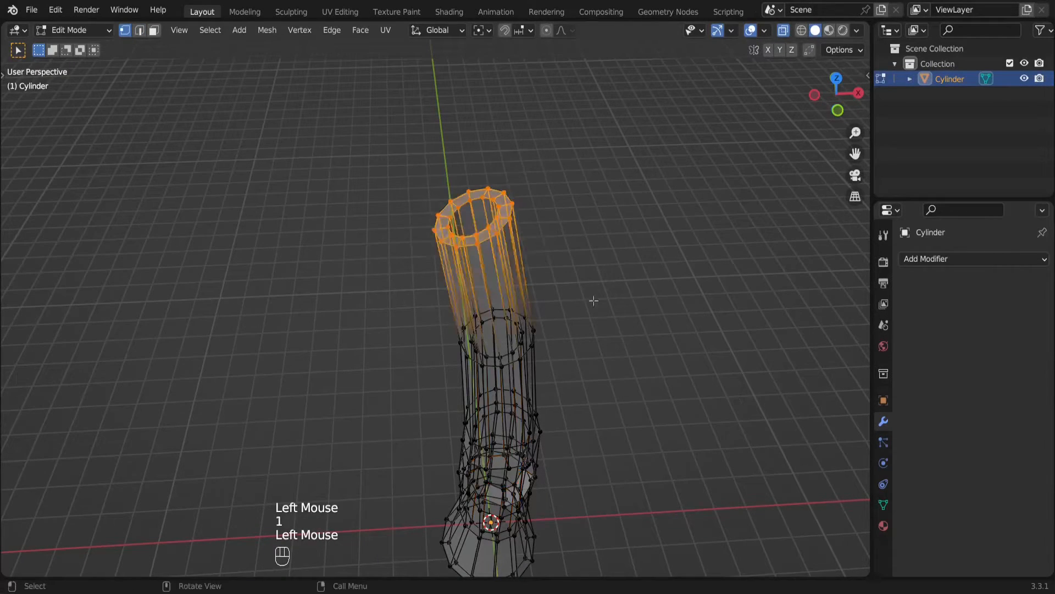
pyautogui.press('s')
pyautogui.click(605, 292)
# Select the inner edge loop of the trunk's top opening and scale it by about 1.19 to thin the rim
pyautogui.scroll(2, 521, 230)
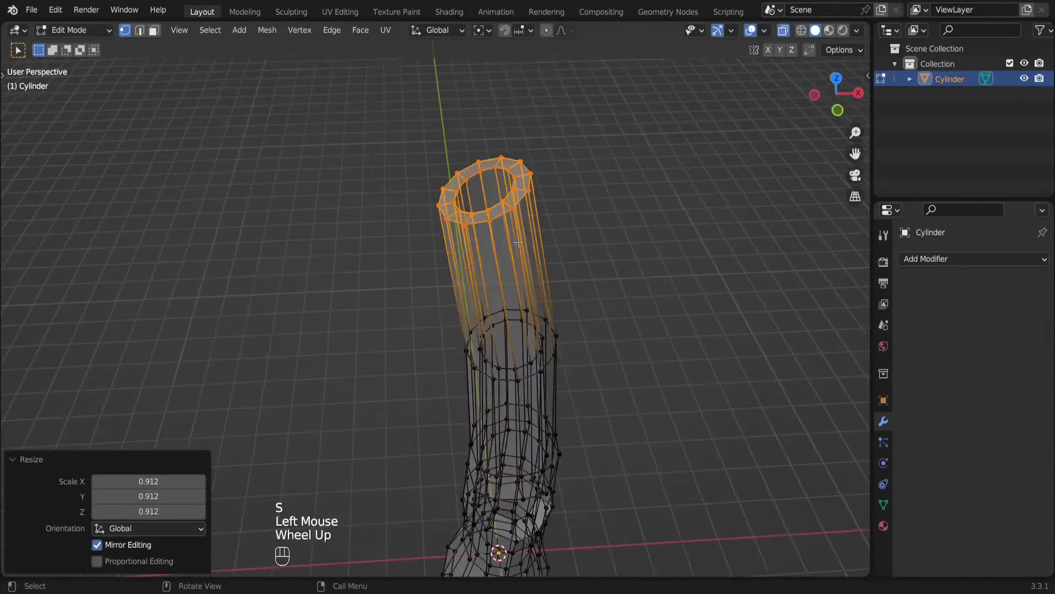
pyautogui.press('2')
pyautogui.keyDown('alt'); pyautogui.click(513, 172); pyautogui.keyUp('alt')
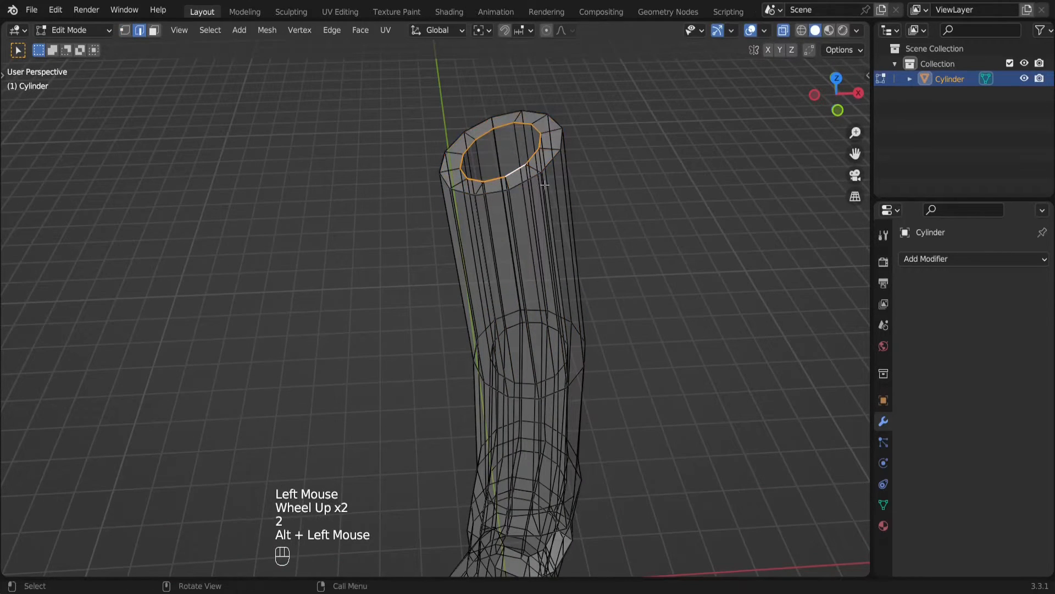
pyautogui.press('s')
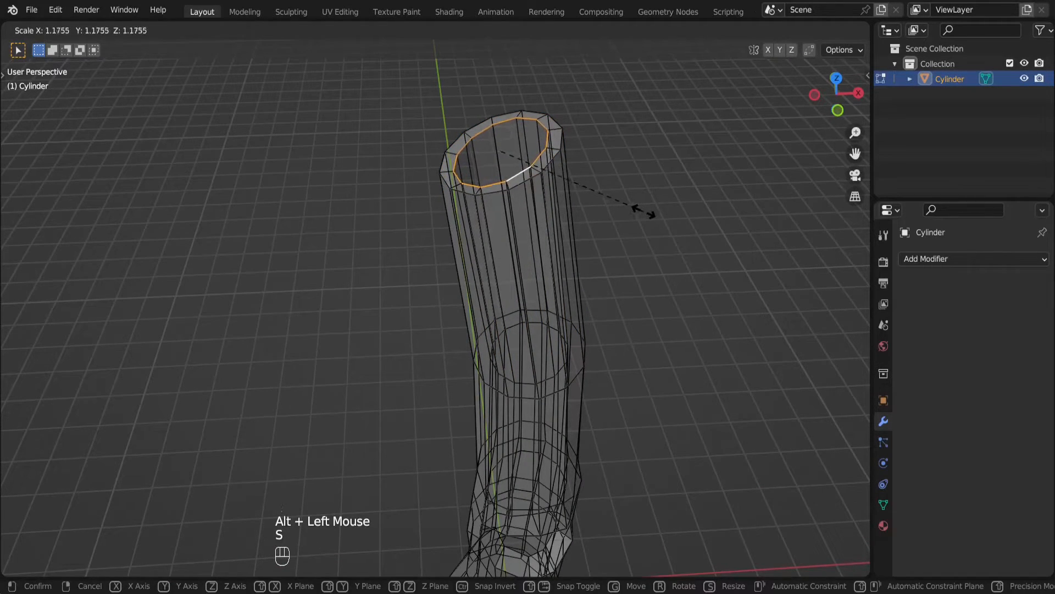
pyautogui.click(646, 212)
pyautogui.keyDown('shift'); pyautogui.moveTo(625, 189); pyautogui.dragTo(668, 131, button='middle'); pyautogui.keyUp('shift')
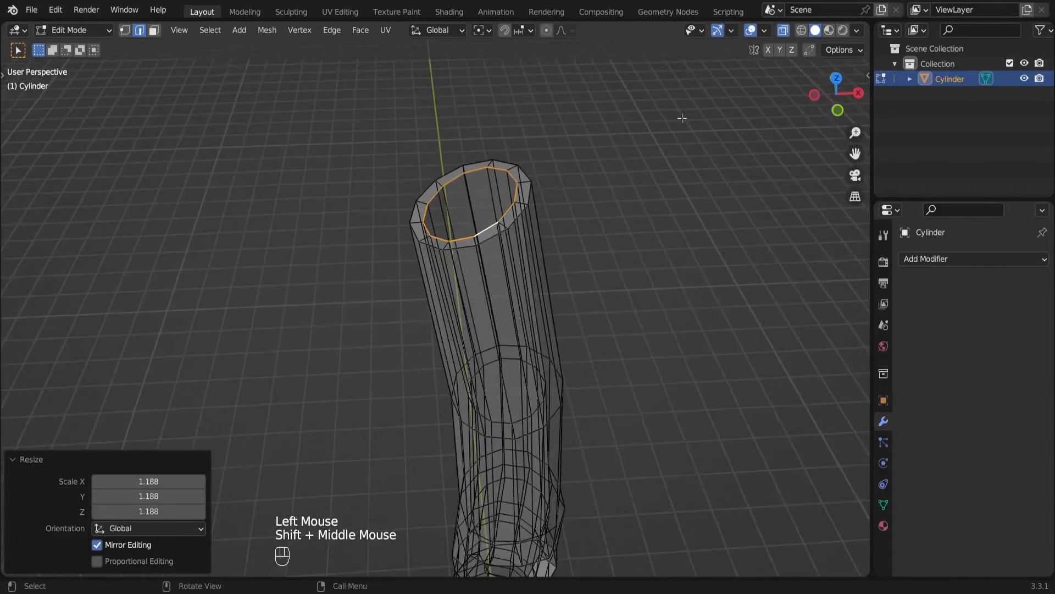
# Turn off X-ray and select separate groups of faces around the trunk's top rim, leaving single faces between them unselected
pyautogui.click(783, 31)
pyautogui.press('3')
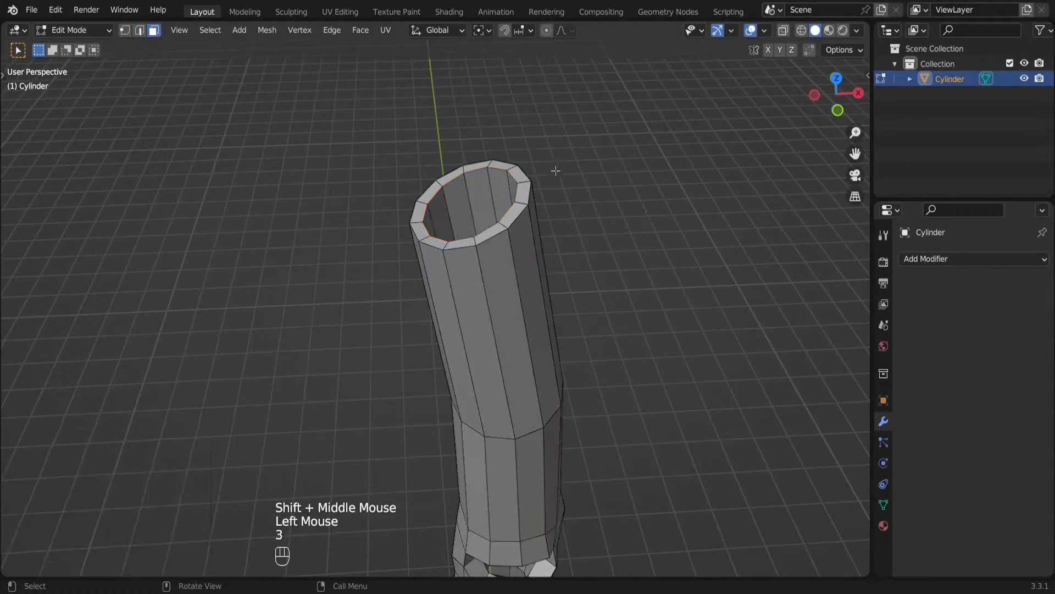
pyautogui.click(528, 191)
pyautogui.keyDown('ctrl'); pyautogui.click(490, 235); pyautogui.keyUp('ctrl')
pyautogui.moveTo(490, 235); pyautogui.dragTo(536, 268, button='middle')
pyautogui.keyDown('shift'); pyautogui.click(537, 269); pyautogui.keyUp('shift')
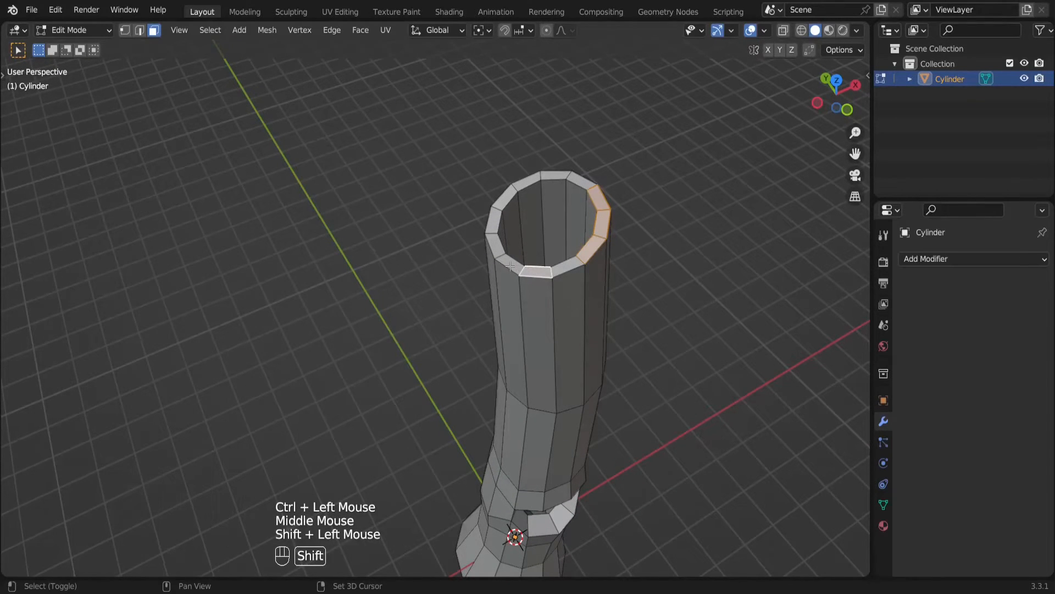
pyautogui.keyDown('shift'); pyautogui.click(499, 245); pyautogui.keyUp('shift')
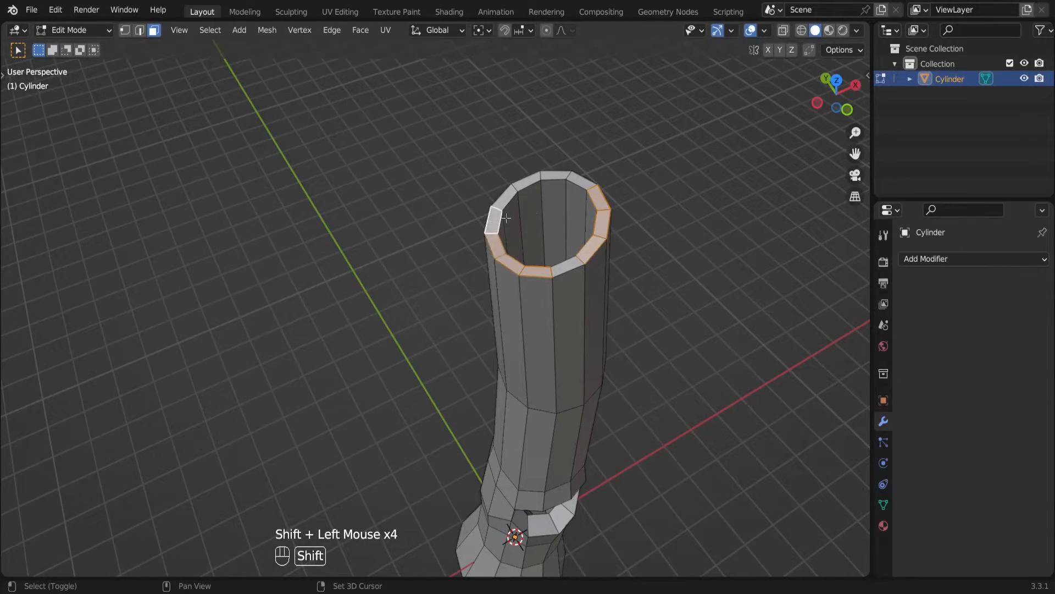
pyautogui.keyDown('shift'); pyautogui.moveTo(498, 218); pyautogui.dragTo(568, 232, button='middle'); pyautogui.keyUp('shift')
pyautogui.keyDown('shift'); pyautogui.click(514, 245); pyautogui.keyUp('shift')
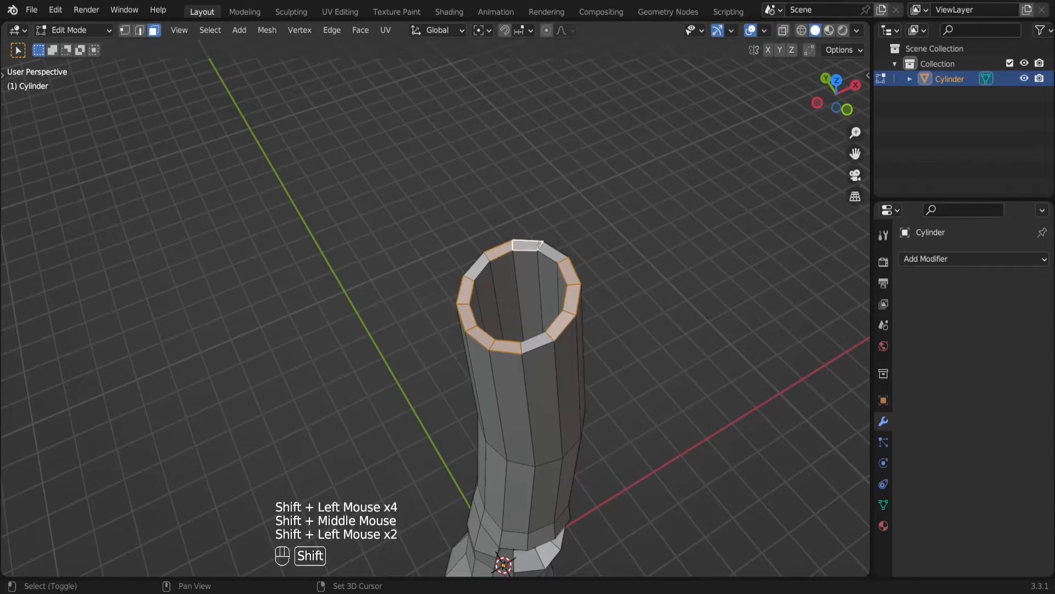
# Extrude the selected rim faces about 0.19 m upward along their normal to form raised sections with notches
pyautogui.moveTo(681, 299); pyautogui.dragTo(652, 262, button='middle')
pyautogui.press('e')
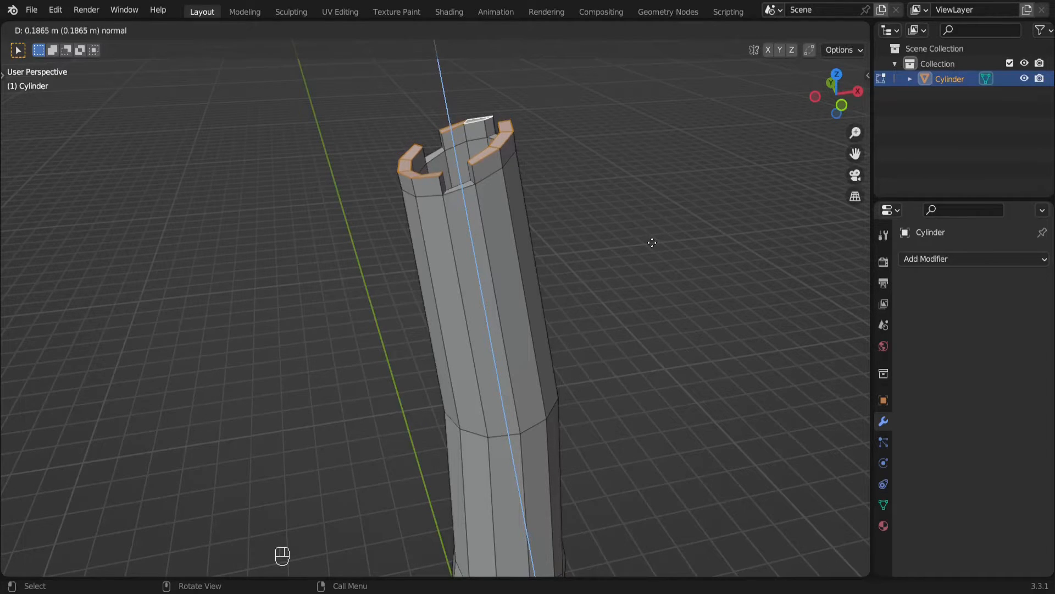
pyautogui.click(648, 242)
# Slope the end of one raised rim section by edge-sliding its upper corner edge in two directions, the second by -0.35
pyautogui.keyDown('shift'); pyautogui.moveTo(537, 183); pyautogui.dragTo(527, 222, button='middle'); pyautogui.keyUp('shift')
pyautogui.scroll(2, 527, 222)
pyautogui.press('2')
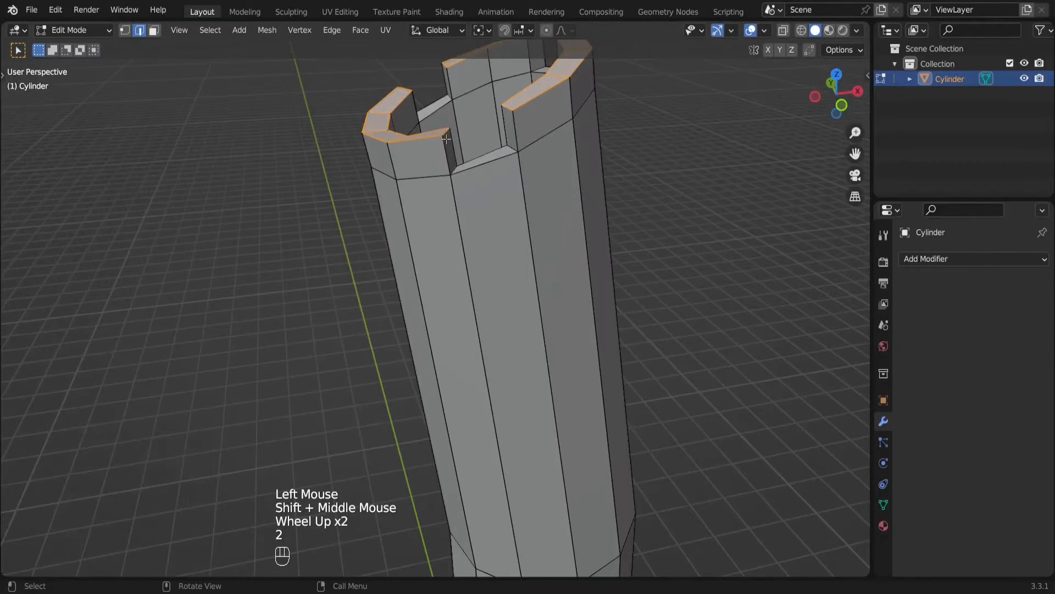
pyautogui.click(452, 144)
pyautogui.press('g')
pyautogui.press('g')
pyautogui.click(637, 198)
pyautogui.press('g')
pyautogui.press('g')
pyautogui.click(624, 164)
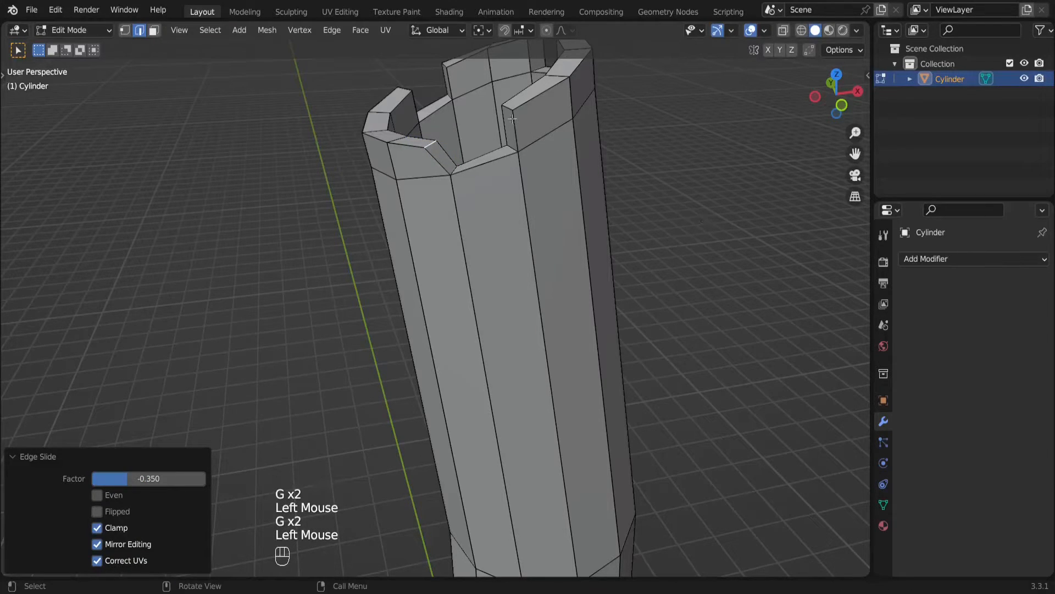
# Edge-slide the upper corner edge across that notch by 0.286, then along its other direction by -0.21
pyautogui.doubleClick(501, 105)
pyautogui.press('g')
pyautogui.press('g')
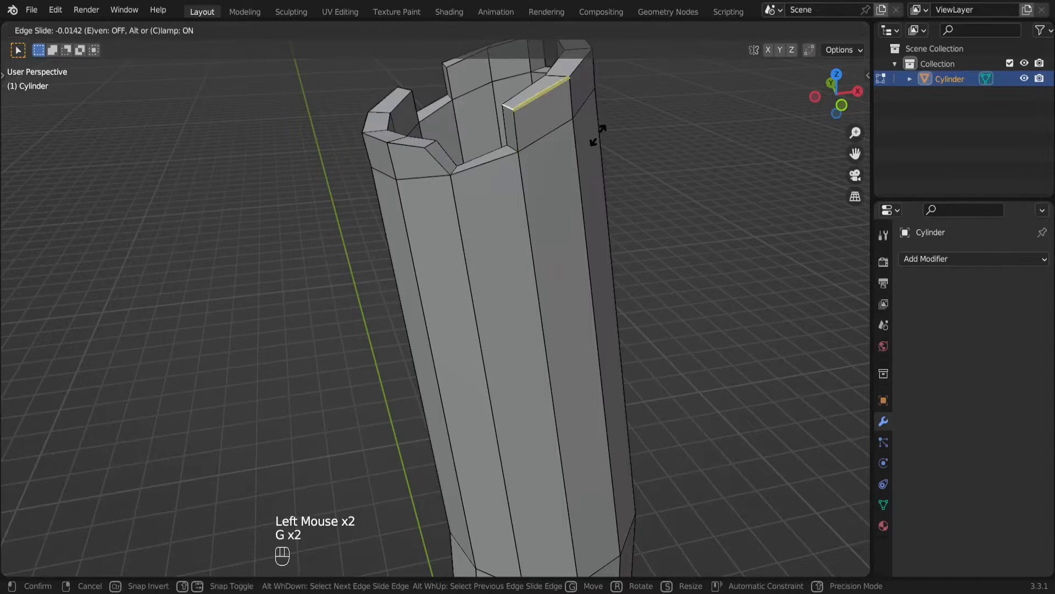
pyautogui.click(602, 154)
pyautogui.press('g')
pyautogui.press('g')
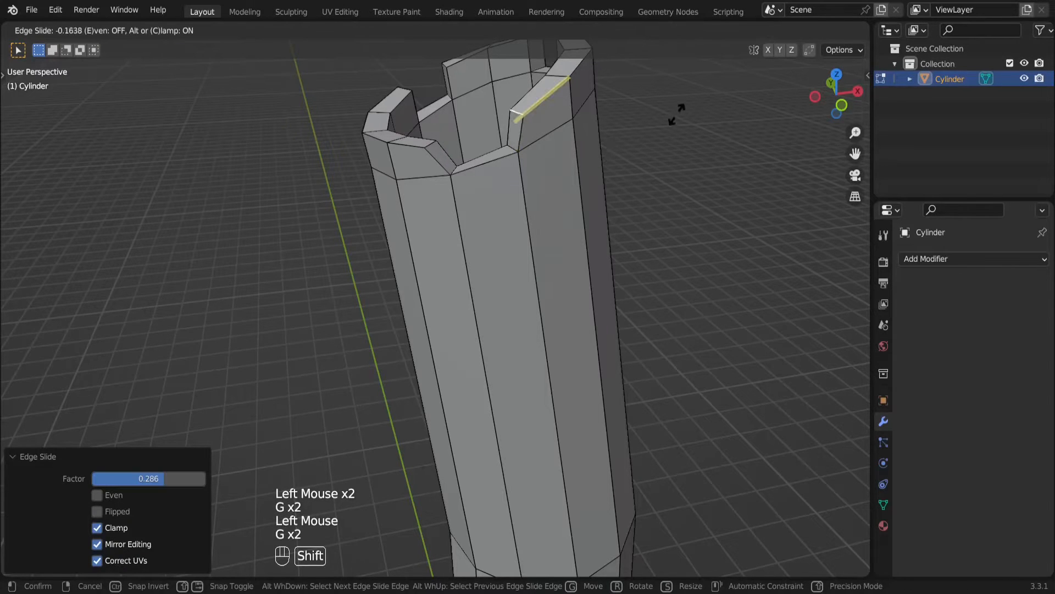
pyautogui.keyDown('shift'); pyautogui.click(600, 156); pyautogui.keyUp('shift')
pyautogui.keyDown('shift'); pyautogui.moveTo(600, 157); pyautogui.dragTo(436, 260, button='middle'); pyautogui.keyUp('shift')
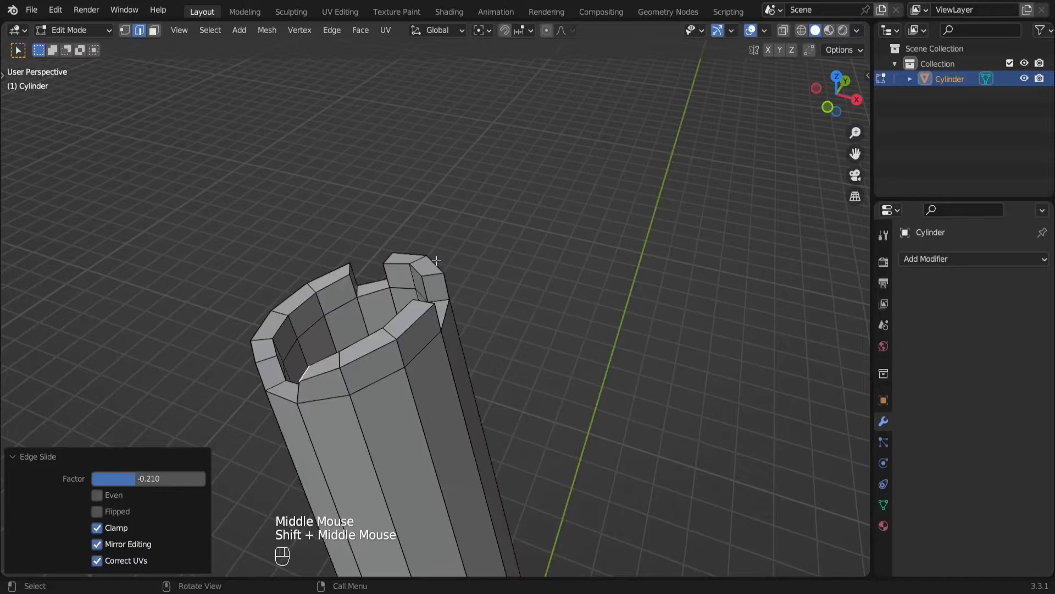
# Slope the raised section on the rim's far side by edge-sliding its upper corner edge by -0.32 and again along the other direction
pyautogui.press('KP_Decimal')
pyautogui.scroll(-8, 436, 260)
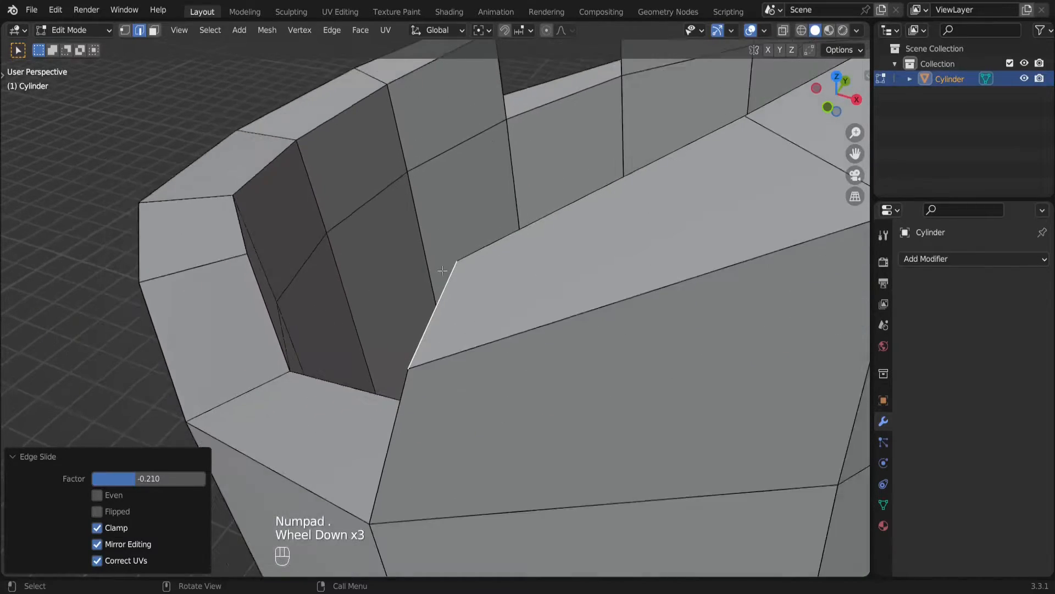
pyautogui.keyDown('shift'); pyautogui.moveTo(436, 260); pyautogui.dragTo(596, 269, button='middle'); pyautogui.keyUp('shift')
pyautogui.click(581, 255)
pyautogui.press('g')
pyautogui.press('g')
pyautogui.click(686, 309)
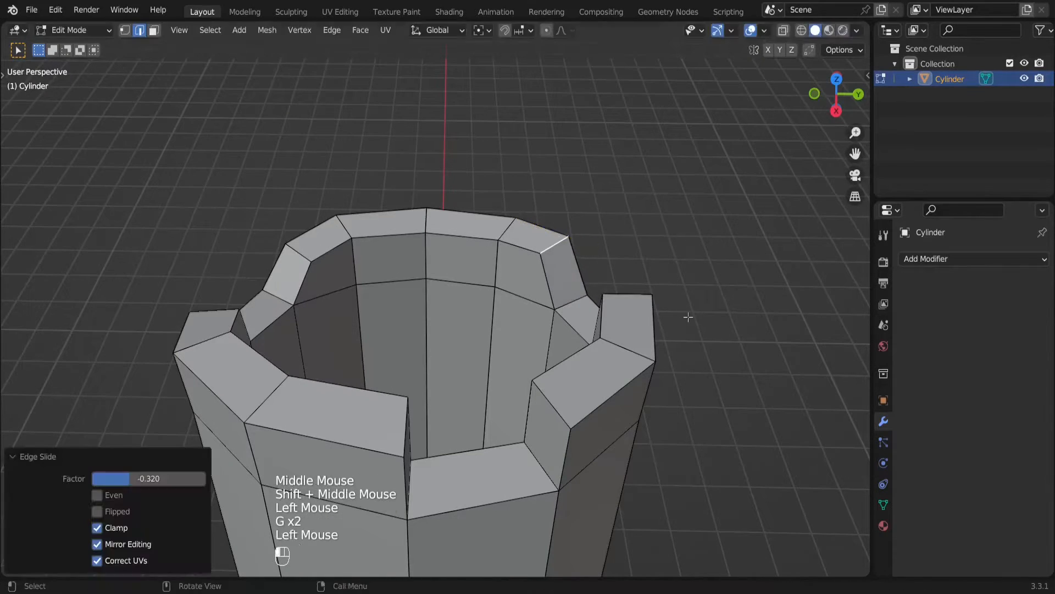
pyautogui.press('g')
pyautogui.press('g')
pyautogui.click(687, 231)
# Edge-slide another notch's upper corner edge downward and inward along the rim, using a factor of 0.175 for the second slide
pyautogui.moveTo(687, 231); pyautogui.dragTo(650, 252, button='middle')
pyautogui.click(412, 304)
pyautogui.press('g')
pyautogui.press('g')
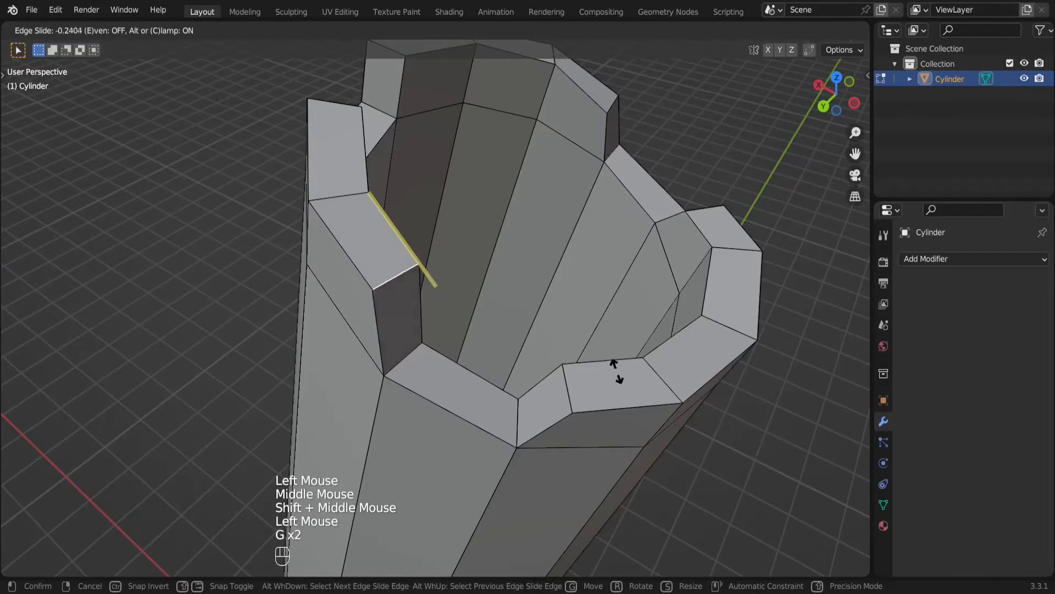
pyautogui.click(610, 373)
pyautogui.press('g')
pyautogui.press('g')
pyautogui.click(669, 364)
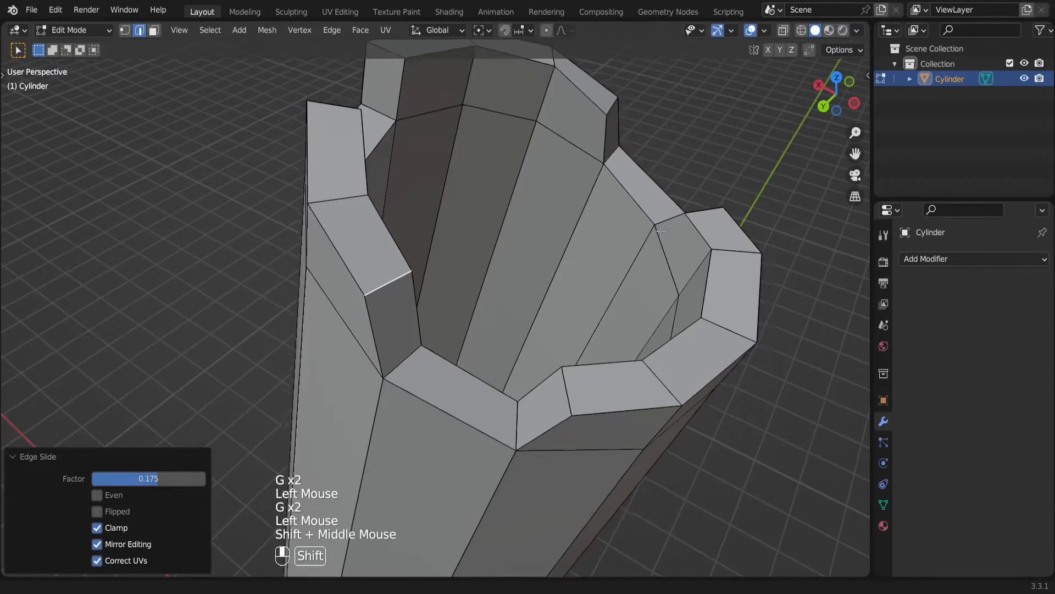
pyautogui.keyDown('shift'); pyautogui.moveTo(661, 229); pyautogui.dragTo(606, 319, button='middle'); pyautogui.keyUp('shift')
# Slant the end of the raised section beside the remaining square notch by edge-sliding its upper corner edge in two directions
pyautogui.moveTo(438, 299); pyautogui.dragTo(581, 307, button='middle')
pyautogui.click(253, 354)
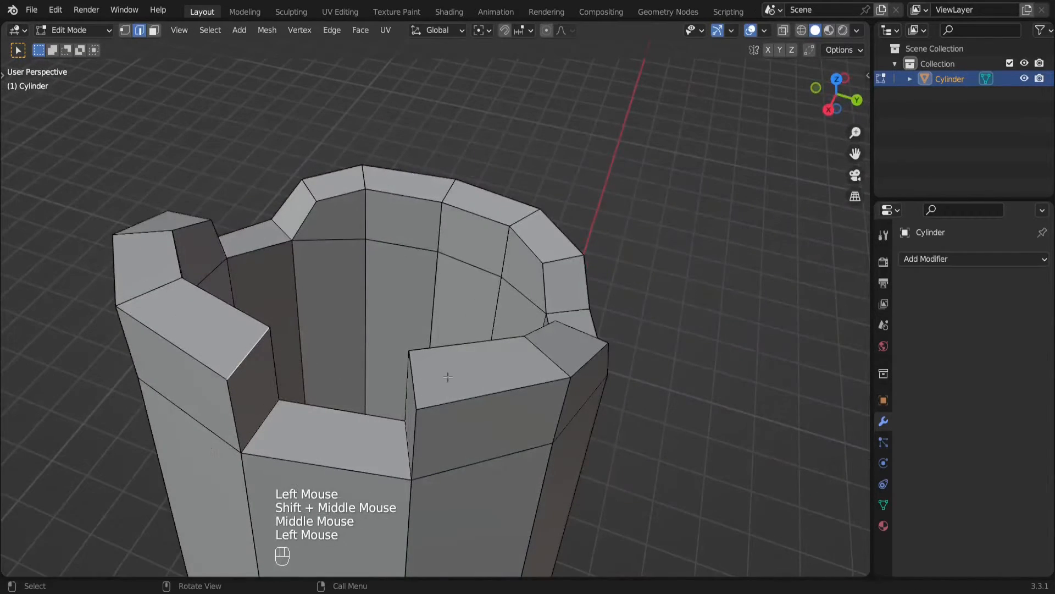
pyautogui.press('g')
pyautogui.press('g')
pyautogui.click(405, 369)
pyautogui.press('g')
pyautogui.press('g')
pyautogui.click(357, 336)
# Edge-slide the upper corner edge on the opposite side of the same notch repeatedly, using a factor of 0.222 for the last slide
pyautogui.moveTo(349, 384); pyautogui.dragTo(523, 394, button='middle')
pyautogui.click(577, 352)
pyautogui.press('g')
pyautogui.press('g')
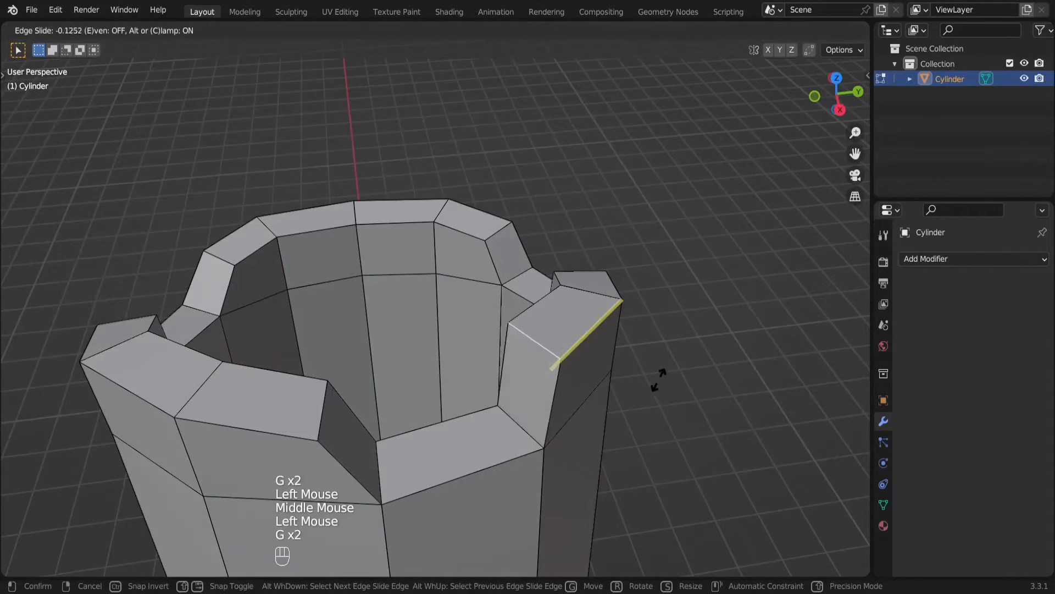
pyautogui.click(676, 369)
pyautogui.press('g')
pyautogui.press('g')
pyautogui.click(549, 345)
pyautogui.moveTo(550, 344); pyautogui.dragTo(578, 368, button='middle')
pyautogui.press('g')
pyautogui.press('g')
pyautogui.click(579, 363)
# Raise one cross edge of the lower raised rim section by about 0.06 m, and move the neighbouring cross edge upward too
pyautogui.scroll(-1, 578, 368)
pyautogui.click(632, 344)
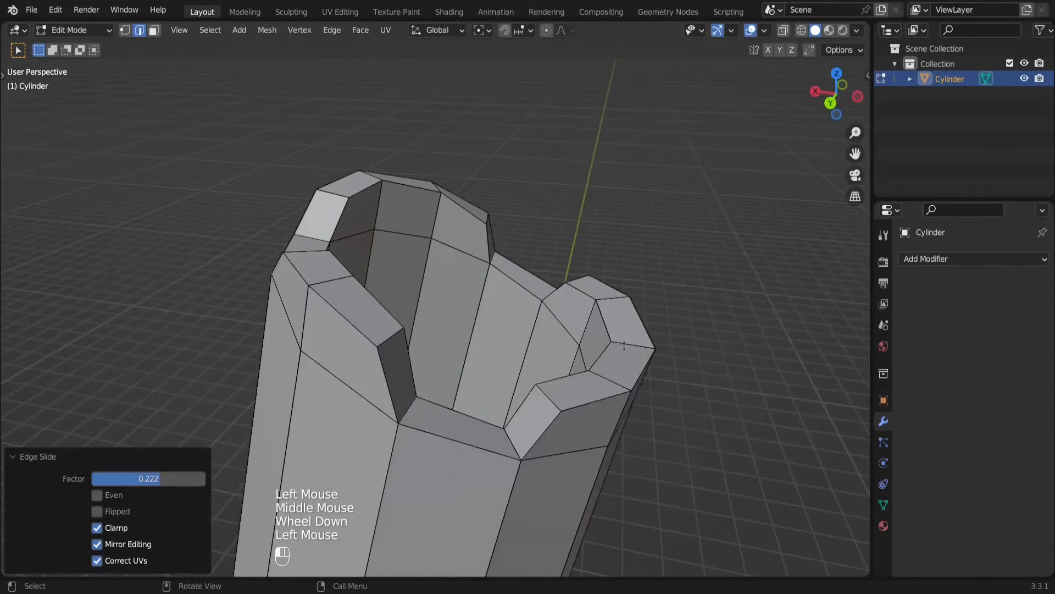
pyautogui.moveTo(632, 345); pyautogui.dragTo(697, 330, button='middle')
pyautogui.press('g')
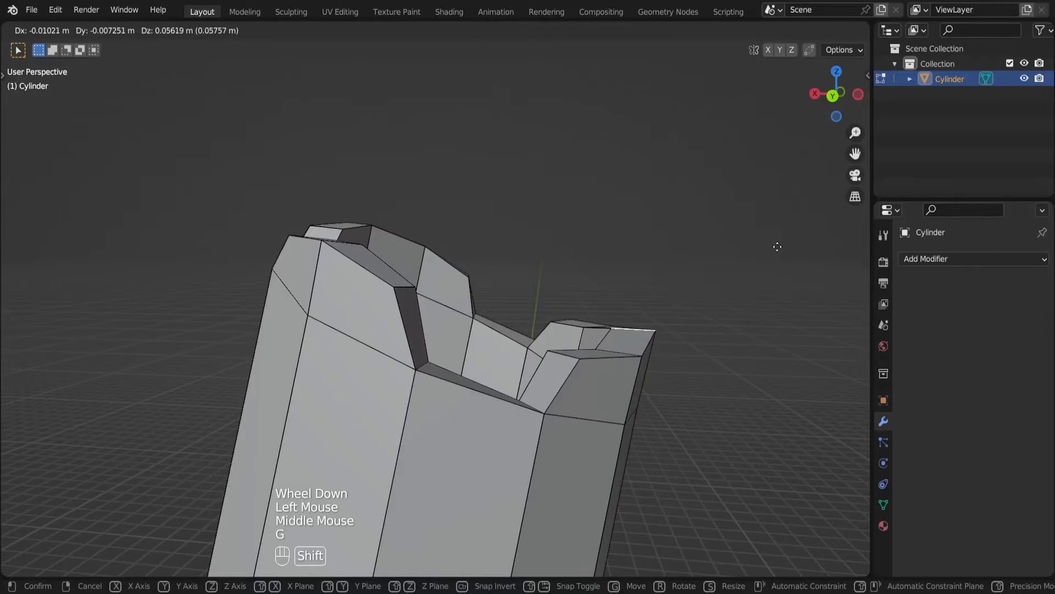
pyautogui.keyDown('shift'); pyautogui.click(779, 239); pyautogui.keyUp('shift')
pyautogui.keyDown('shift'); pyautogui.click(614, 349); pyautogui.keyUp('shift')
pyautogui.click(637, 353)
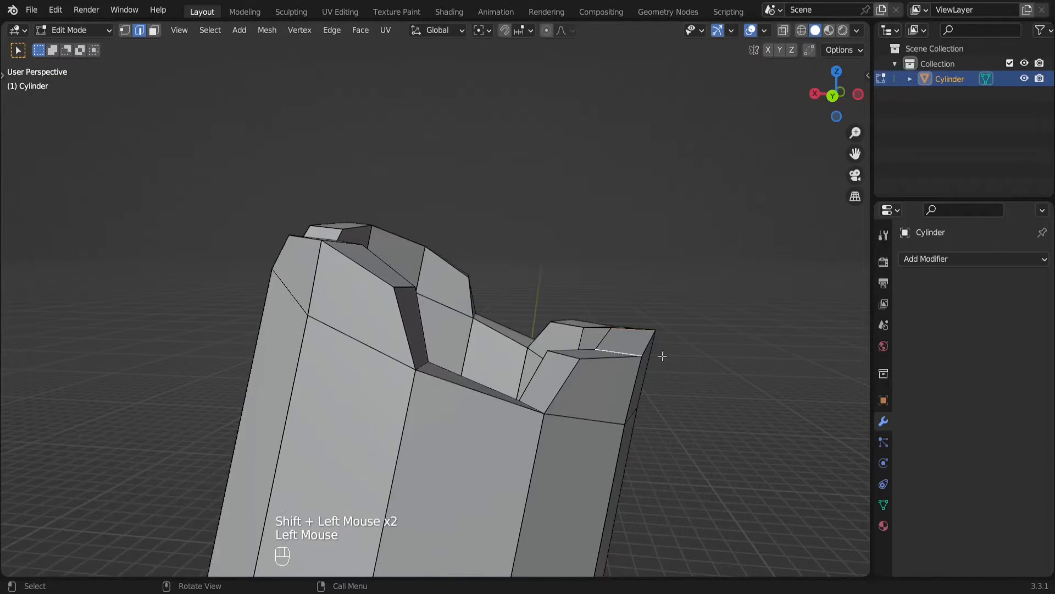
pyautogui.press('g')
pyautogui.keyDown('shift'); pyautogui.click(762, 263); pyautogui.keyUp('shift')
# Select another cross edge on the raised rim and move it up about 0.03 m
pyautogui.moveTo(762, 263); pyautogui.dragTo(530, 317, button='middle')
pyautogui.click(642, 374)
pyautogui.press('g')
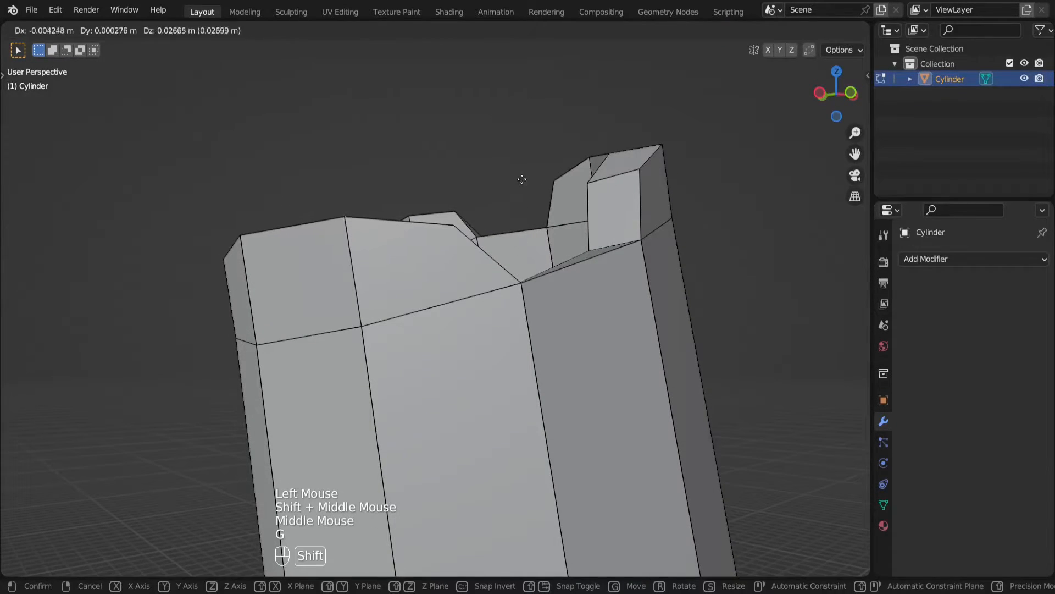
pyautogui.keyDown('shift'); pyautogui.click(521, 176); pyautogui.keyUp('shift')
# Edge-slide the bottom corner edge of a rim notch slightly up the adjoining sloped side
pyautogui.scroll(-1, 521, 177)
pyautogui.moveTo(521, 176); pyautogui.dragTo(385, 350, button='middle')
pyautogui.click(385, 350)
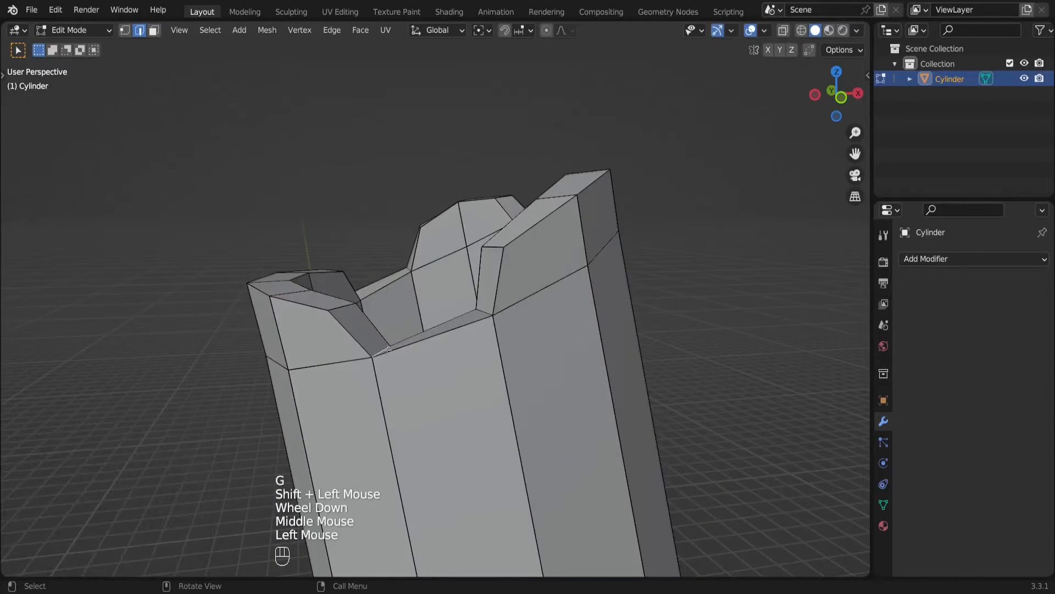
pyautogui.press('g')
pyautogui.press('g')
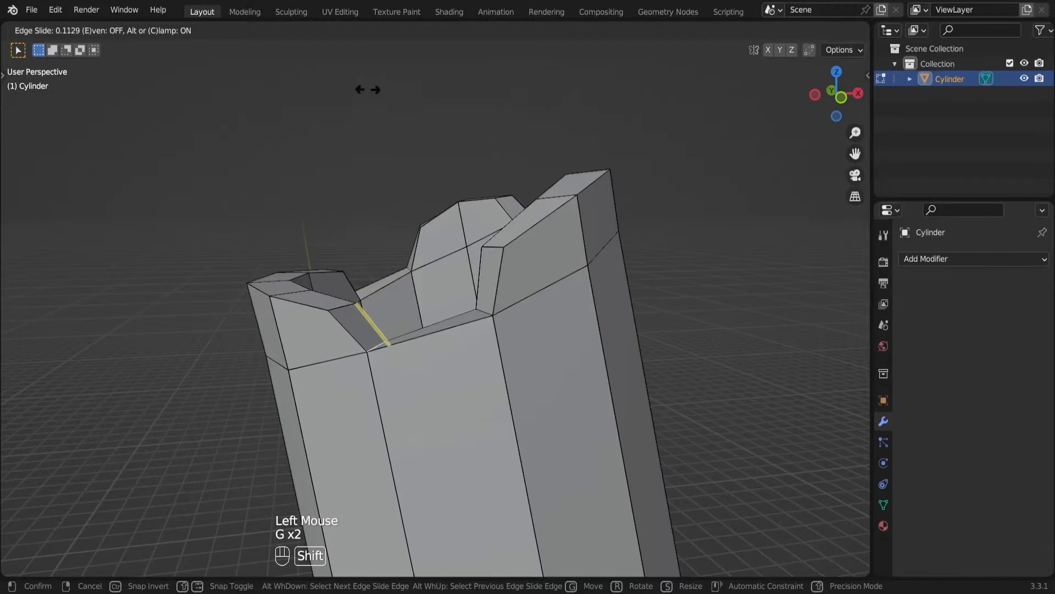
pyautogui.keyDown('shift'); pyautogui.click(305, 302); pyautogui.keyUp('shift')
# Select the entire face loop of the jagged top rim and apply the Randomize transform to it
pyautogui.moveTo(566, 369); pyautogui.dragTo(481, 396, button='middle')
pyautogui.scroll(-4, 533, 412)
pyautogui.press('3')
pyautogui.click(482, 360)
pyautogui.keyDown('alt'); pyautogui.click(505, 281); pyautogui.keyUp('alt')
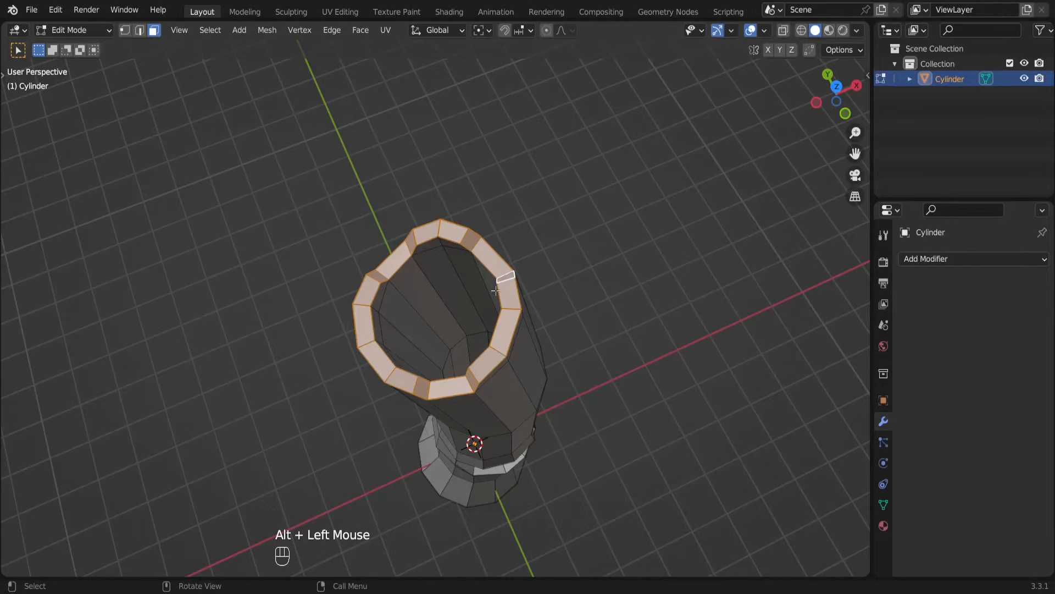
pyautogui.press('F3')
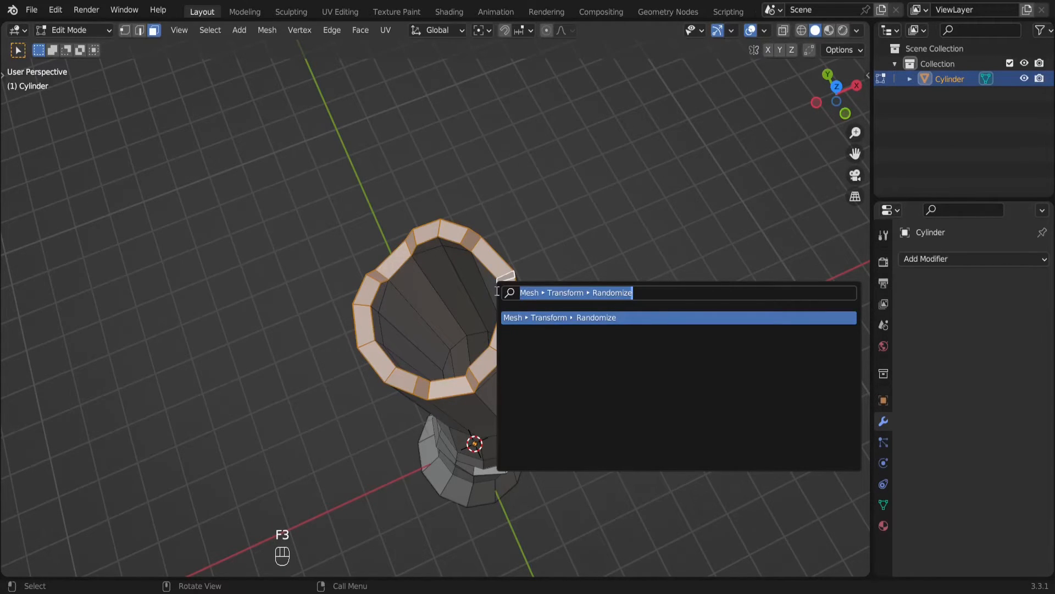
pyautogui.write('randoma')
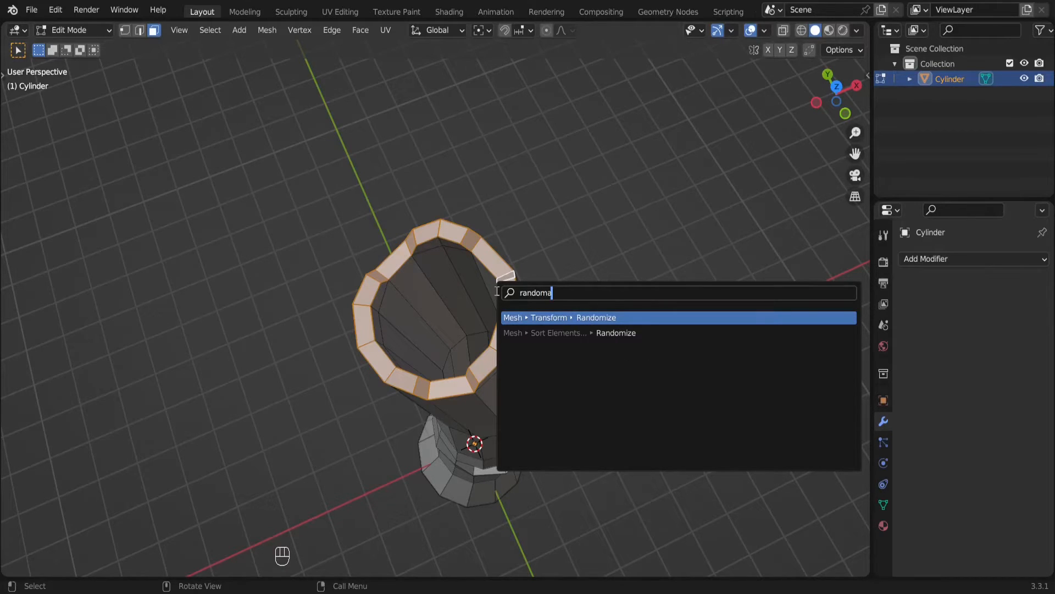
pyautogui.click(557, 322)
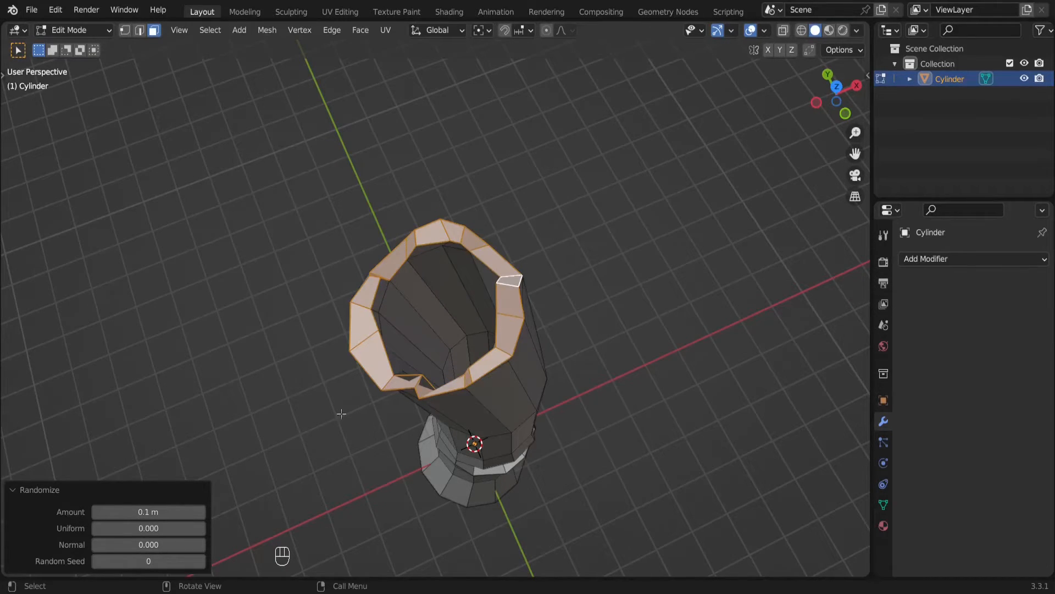
# Reduce the Randomize amount to 0.04 m
pyautogui.click(100, 512)
pyautogui.click(100, 513)
pyautogui.click(100, 512)
pyautogui.click(100, 513)
pyautogui.click(100, 513)
pyautogui.click(100, 512)
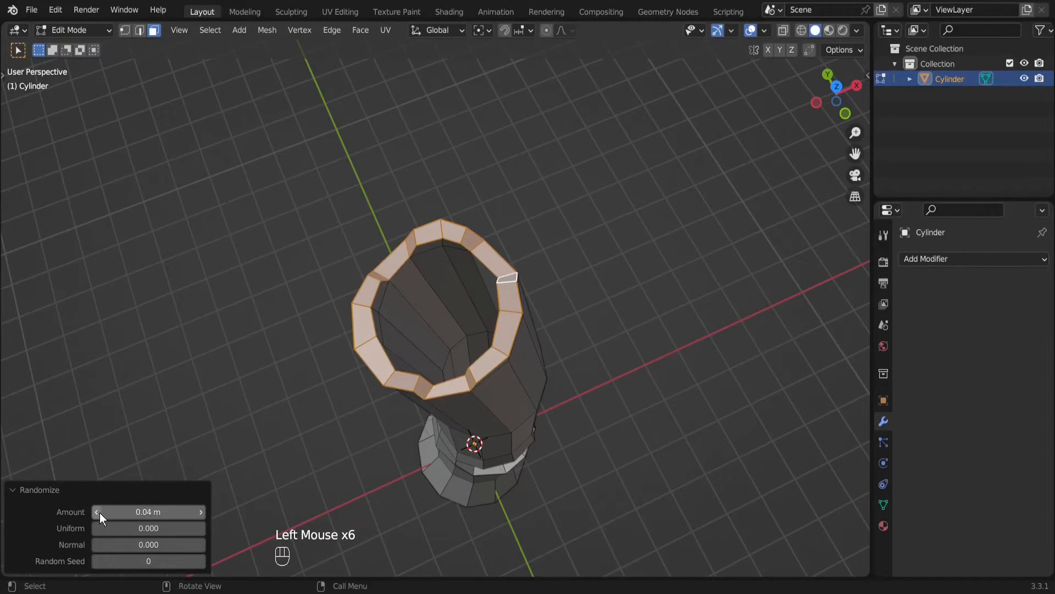
# Clear the rim selection and circle-select the outer faces along the trunk's front side in front orthographic view
pyautogui.moveTo(549, 352); pyautogui.dragTo(603, 252, button='middle')
pyautogui.click(606, 370)
pyautogui.scroll(-5, 608, 349)
pyautogui.keyDown('shift'); pyautogui.scroll(1, 608, 349); pyautogui.keyUp('shift')
pyautogui.keyDown('shift'); pyautogui.moveTo(609, 349); pyautogui.dragTo(570, 275, button='middle'); pyautogui.keyUp('shift')
pyautogui.scroll(-1, 570, 274)
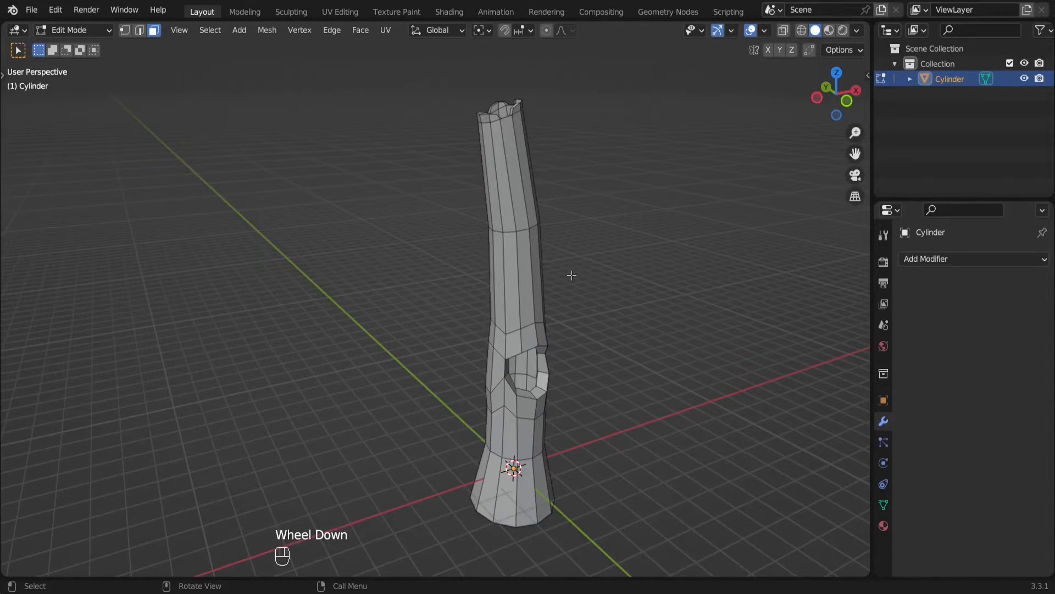
pyautogui.scroll(-1, 572, 275)
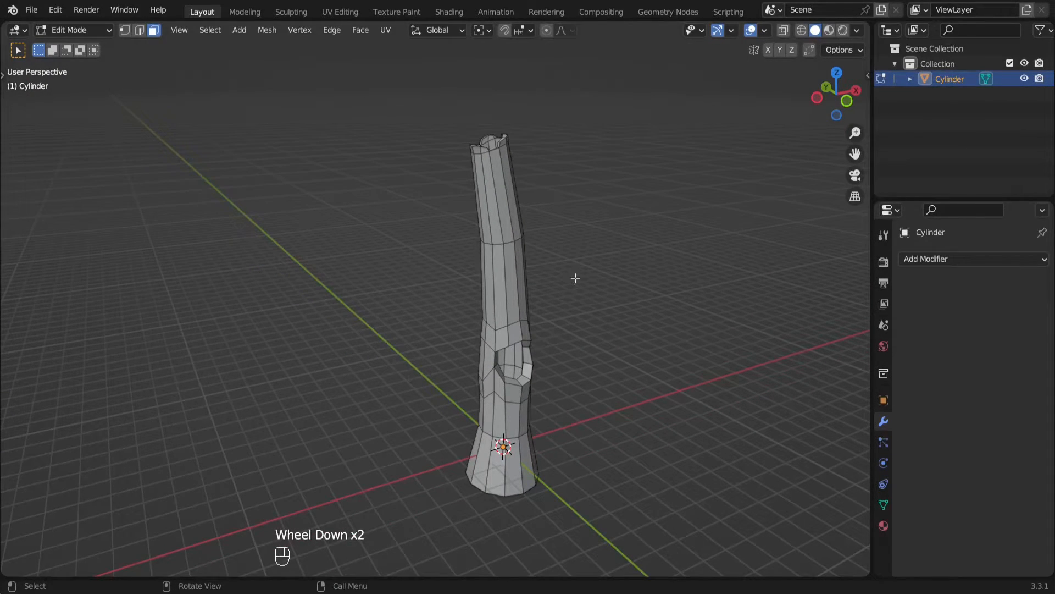
pyautogui.press('KP_1')
pyautogui.keyDown('shift'); pyautogui.moveTo(572, 275); pyautogui.dragTo(469, 180, button='middle'); pyautogui.keyUp('shift')
pyautogui.press('c')
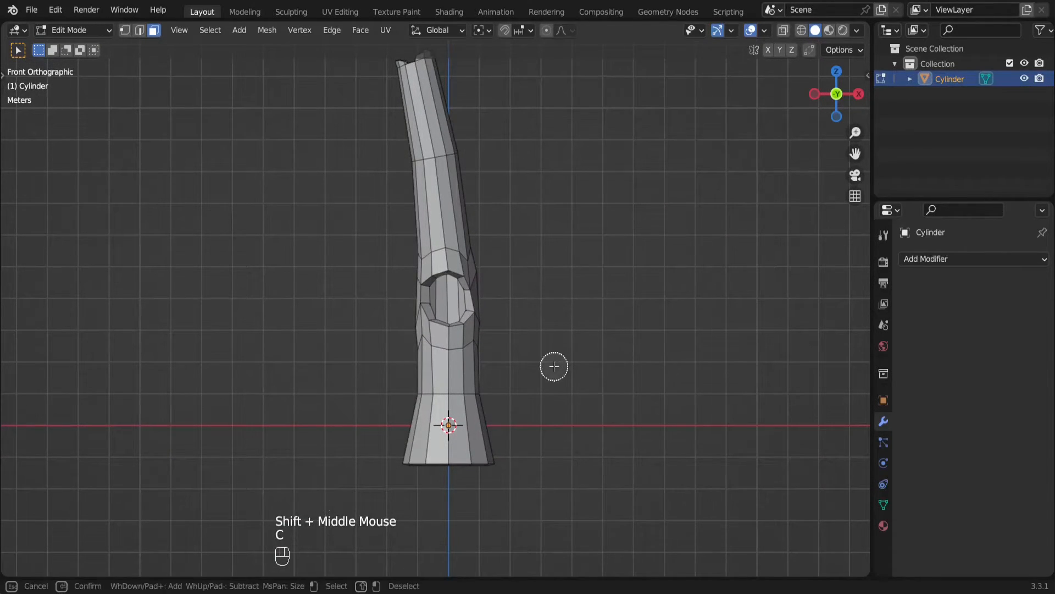
pyautogui.moveTo(489, 393)
pyautogui.mouseDown()
pyautogui.moveTo(437, 404)
pyautogui.moveTo(410, 370)
pyautogui.moveTo(414, 348)
pyautogui.moveTo(487, 349)
pyautogui.mouseUp()
pyautogui.moveTo(525, 254)
pyautogui.mouseDown()
pyautogui.moveTo(506, 226)
pyautogui.moveTo(486, 243)
pyautogui.moveTo(443, 242)
pyautogui.moveTo(412, 172)
pyautogui.moveTo(444, 127)
pyautogui.mouseUp()
pyautogui.scroll(2, 555, 290)
pyautogui.rightClick(553, 290)
# Add the outer faces on the trunk's +X side around knothole height to the selection with circle select
pyautogui.moveTo(554, 289)
pyautogui.mouseDown(button='middle')
pyautogui.moveTo(603, 322)
pyautogui.moveTo(517, 329)
pyautogui.moveTo(555, 321)
pyautogui.moveTo(556, 334)
pyautogui.mouseUp(button='middle')
pyautogui.scroll(3, 517, 329)
pyautogui.press('c')
pyautogui.moveTo(524, 333)
pyautogui.mouseDown()
pyautogui.moveTo(537, 330)
pyautogui.moveTo(542, 431)
pyautogui.moveTo(468, 443)
pyautogui.mouseUp()
pyautogui.scroll(-4, 469, 443)
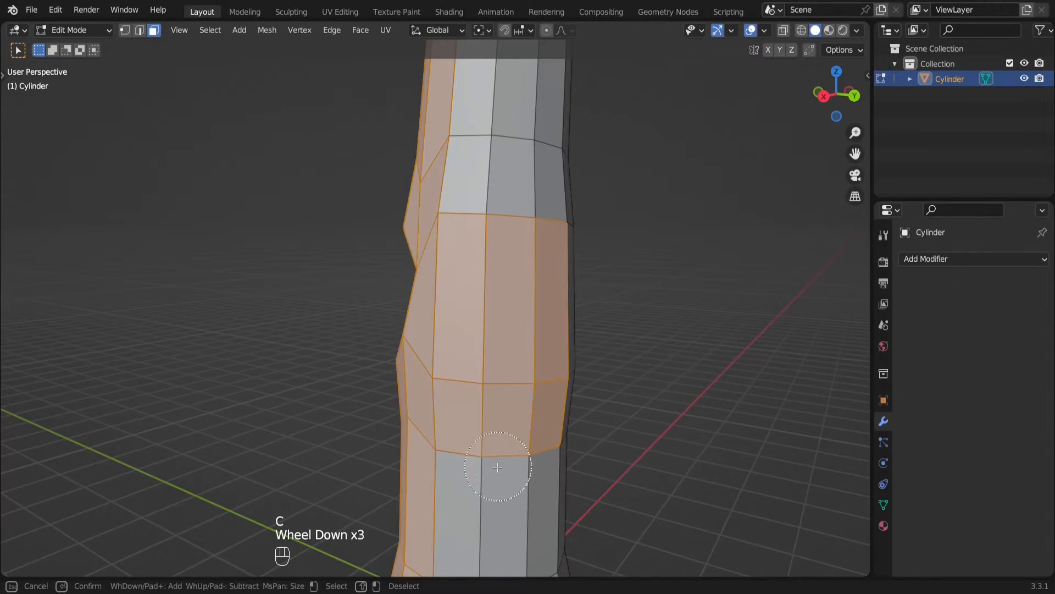
pyautogui.click(530, 506)
pyautogui.rightClick(550, 498)
# Add the lower trunk's outer side faces down toward the flared base to the selection
pyautogui.moveTo(549, 497)
pyautogui.keyDown('shift'); pyautogui.mouseDown(button='middle')
pyautogui.moveTo(624, 270)
pyautogui.moveTo(576, 321)
pyautogui.moveTo(509, 321)
pyautogui.mouseUp(button='middle'); pyautogui.keyUp('shift')
pyautogui.scroll(-1, 624, 270)
pyautogui.press('c')
pyautogui.click(624, 270)
pyautogui.rightClick(624, 271)
pyautogui.press('c')
pyautogui.click(406, 322)
pyautogui.rightClick(426, 302)
# Extend the circle selection up the same side over the outer faces of the upper trunk
pyautogui.keyDown('shift'); pyautogui.moveTo(487, 199); pyautogui.dragTo(535, 362, button='middle'); pyautogui.keyUp('shift')
pyautogui.press('c')
pyautogui.moveTo(460, 388)
pyautogui.mouseDown()
pyautogui.moveTo(448, 306)
pyautogui.moveTo(471, 270)
pyautogui.mouseUp()
pyautogui.rightClick(505, 208)
pyautogui.keyDown('shift'); pyautogui.moveTo(505, 208); pyautogui.dragTo(555, 352, button='middle'); pyautogui.keyUp('shift')
pyautogui.press('c')
pyautogui.moveTo(499, 423); pyautogui.dragTo(420, 394)
pyautogui.rightClick(421, 395)
# Circle-select the remaining outer faces around the other side of the trunk, up to the base of the jagged rim
pyautogui.moveTo(421, 394); pyautogui.dragTo(544, 338, button='middle')
pyautogui.press('c')
pyautogui.moveTo(582, 165); pyautogui.dragTo(542, 365)
pyautogui.rightClick(551, 331)
pyautogui.keyDown('shift'); pyautogui.moveTo(550, 331); pyautogui.dragTo(522, 372, button='middle'); pyautogui.keyUp('shift')
pyautogui.press('c')
pyautogui.rightClick(527, 335)
pyautogui.moveTo(571, 343); pyautogui.dragTo(457, 314, button='middle')
pyautogui.press('c')
pyautogui.click(369, 330)
pyautogui.rightClick(369, 330)
pyautogui.scroll(1, 457, 314)
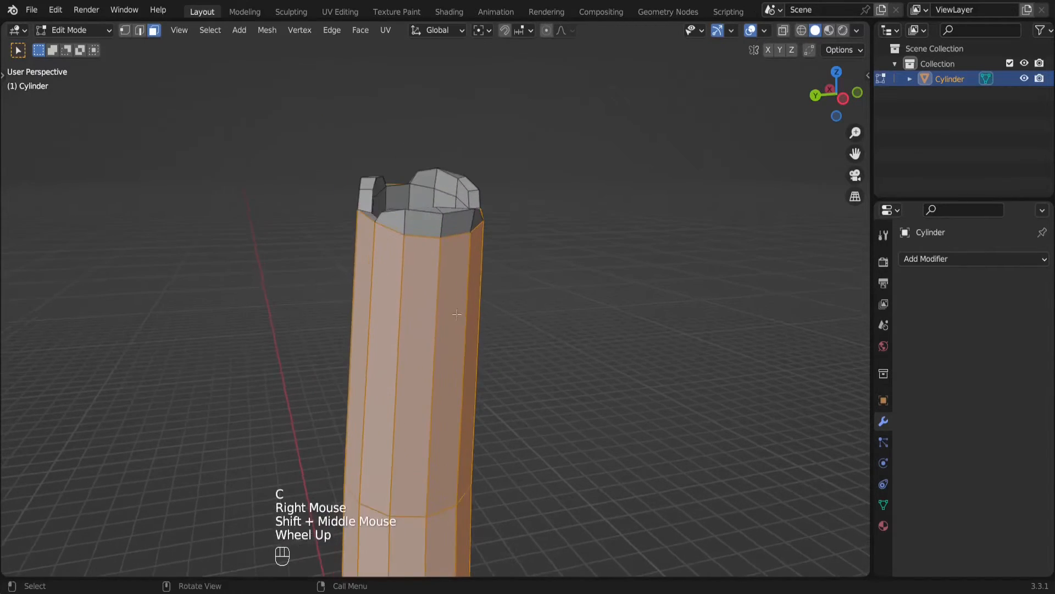
# Add the outer faces of the jagged top rim to the bark selection, deselecting any inner faces picked by mistake
pyautogui.press('c')
pyautogui.moveTo(404, 263); pyautogui.dragTo(441, 262)
pyautogui.rightClick(442, 262)
pyautogui.moveTo(441, 263); pyautogui.dragTo(357, 284, button='middle')
pyautogui.keyDown('shift'); pyautogui.click(334, 246); pyautogui.keyUp('shift')
pyautogui.moveTo(334, 245); pyautogui.dragTo(543, 300, button='middle')
pyautogui.scroll(2, 427, 309)
pyautogui.keyDown('shift'); pyautogui.click(410, 287); pyautogui.keyUp('shift')
pyautogui.keyDown('ctrl'); pyautogui.click(537, 294); pyautogui.keyUp('ctrl')
pyautogui.keyDown('shift'); pyautogui.click(503, 302); pyautogui.keyUp('shift')
pyautogui.keyDown('shift'); pyautogui.click(509, 308); pyautogui.keyUp('shift')
pyautogui.scroll(-3, 514, 319)
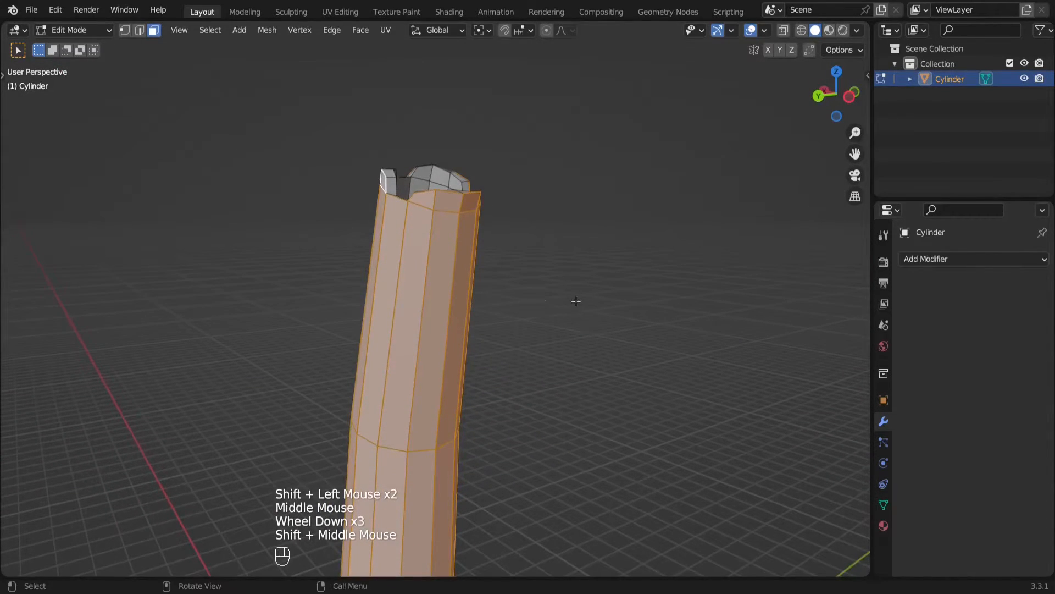
# Create a new material with the image texture Palette01.png as its base color and assign it to the selected outer faces
pyautogui.click(884, 525)
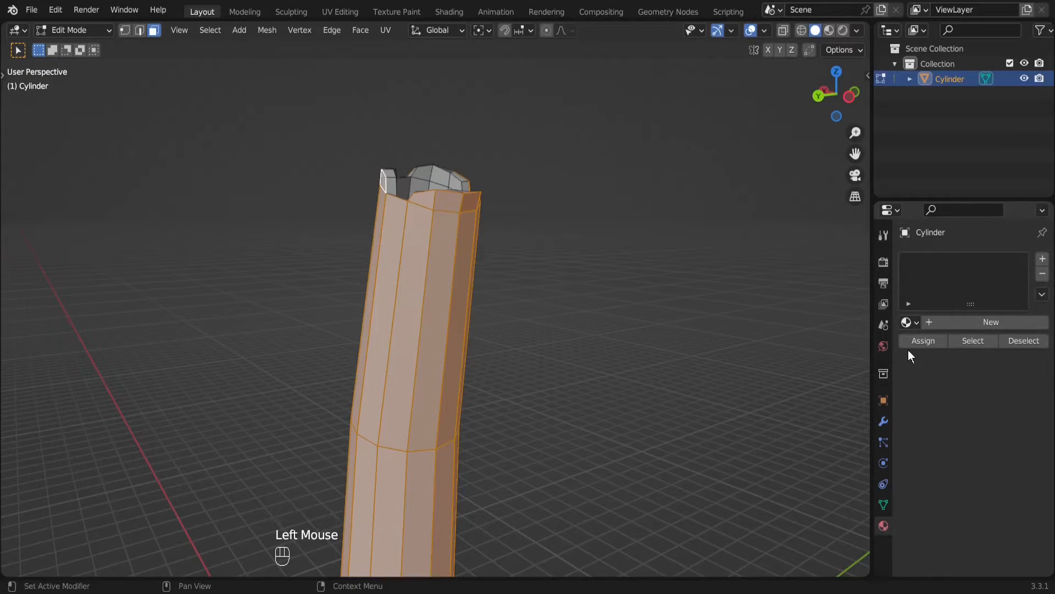
pyautogui.click(946, 322)
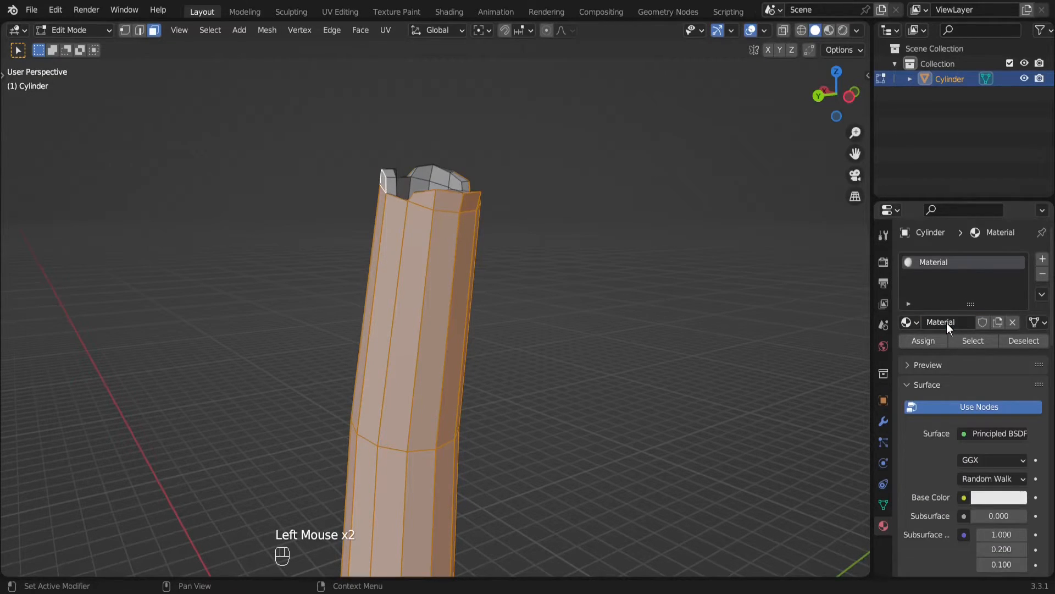
pyautogui.click(963, 496)
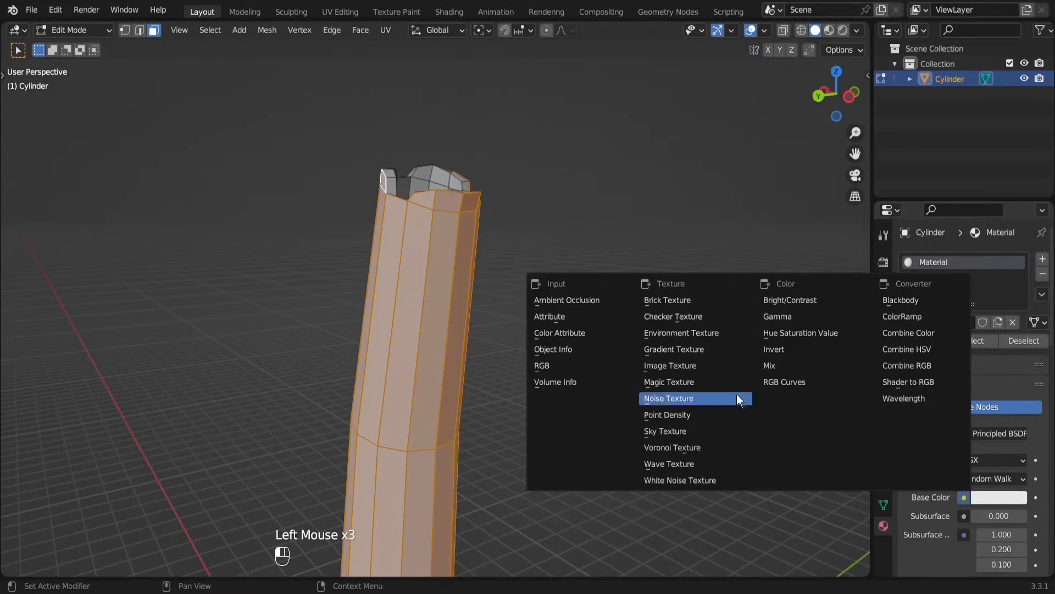
pyautogui.click(700, 364)
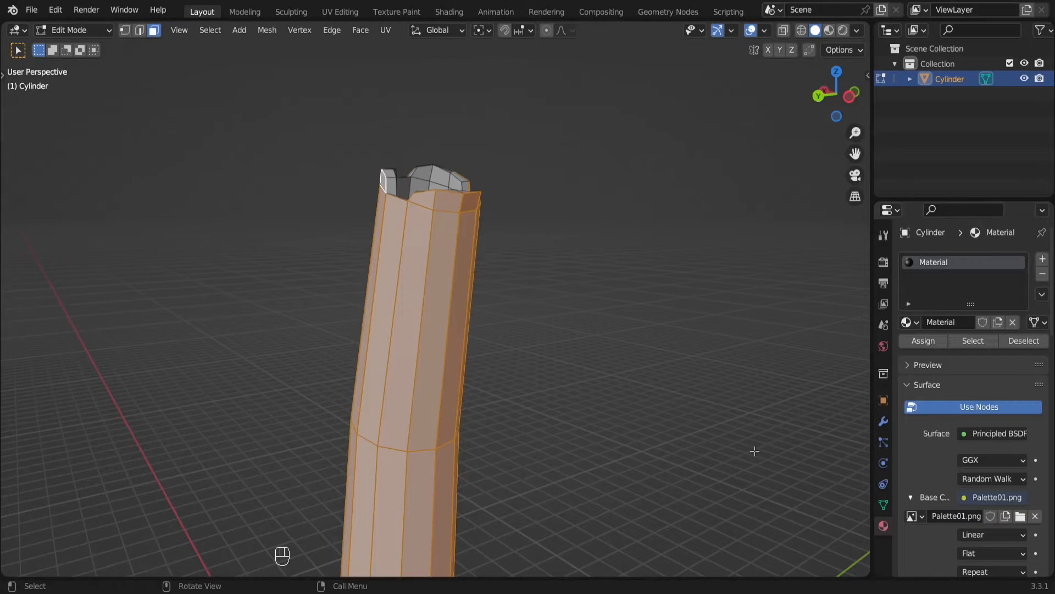
pyautogui.scroll(-2, 736, 443)
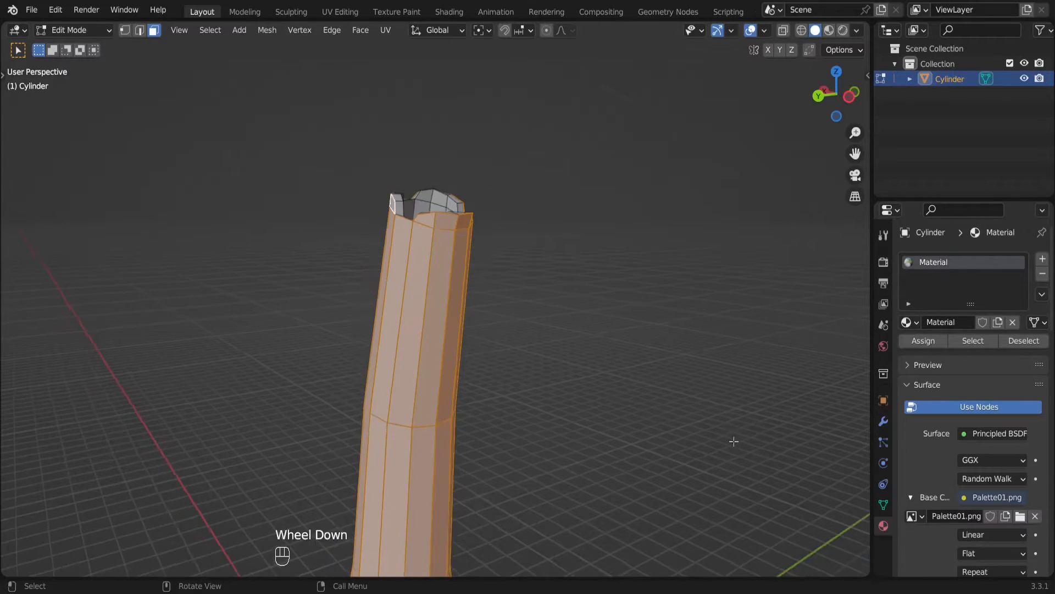
pyautogui.click(914, 343)
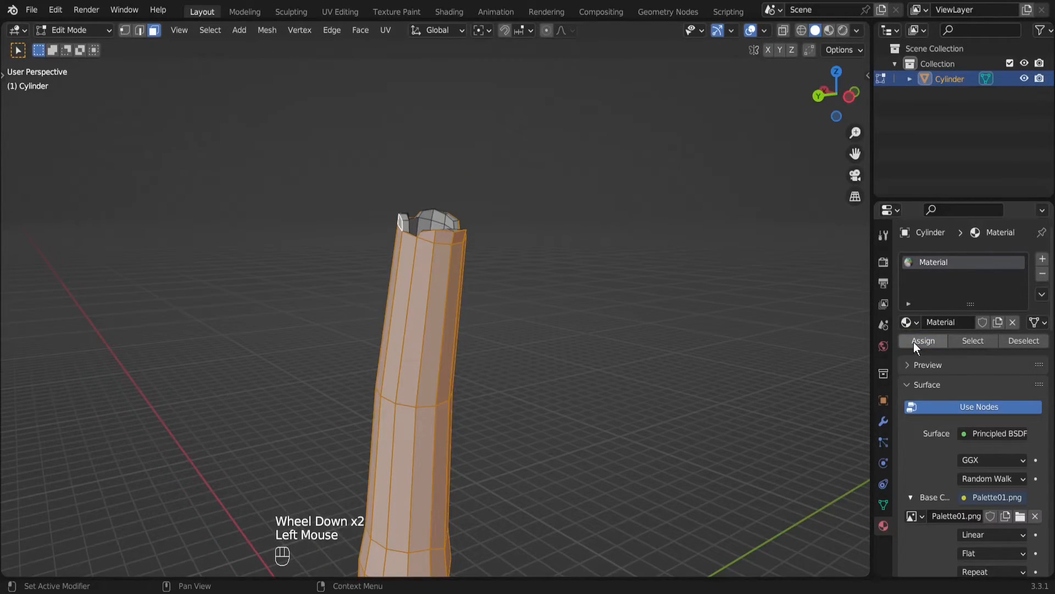
# Set the solid viewport shading color to Texture in the Layout workspace and view the palette on the log
pyautogui.click(858, 30)
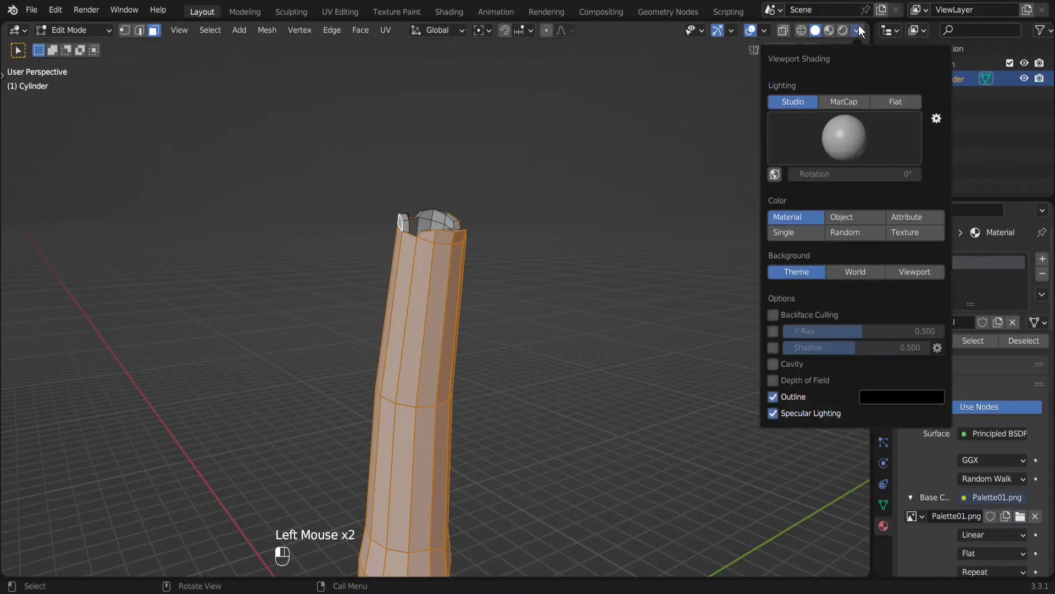
pyautogui.click(902, 232)
pyautogui.moveTo(654, 279); pyautogui.dragTo(536, 257, button='middle')
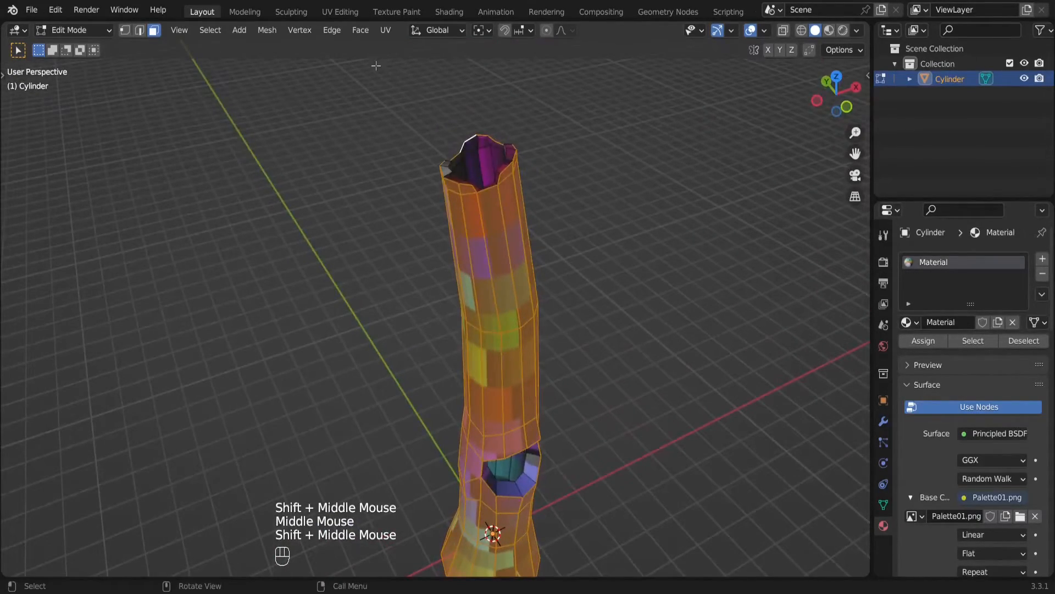
# Switch to the UV Editing workspace and set its 3D viewport's solid shading color to Texture
pyautogui.click(347, 13)
pyautogui.scroll(-5, 625, 270)
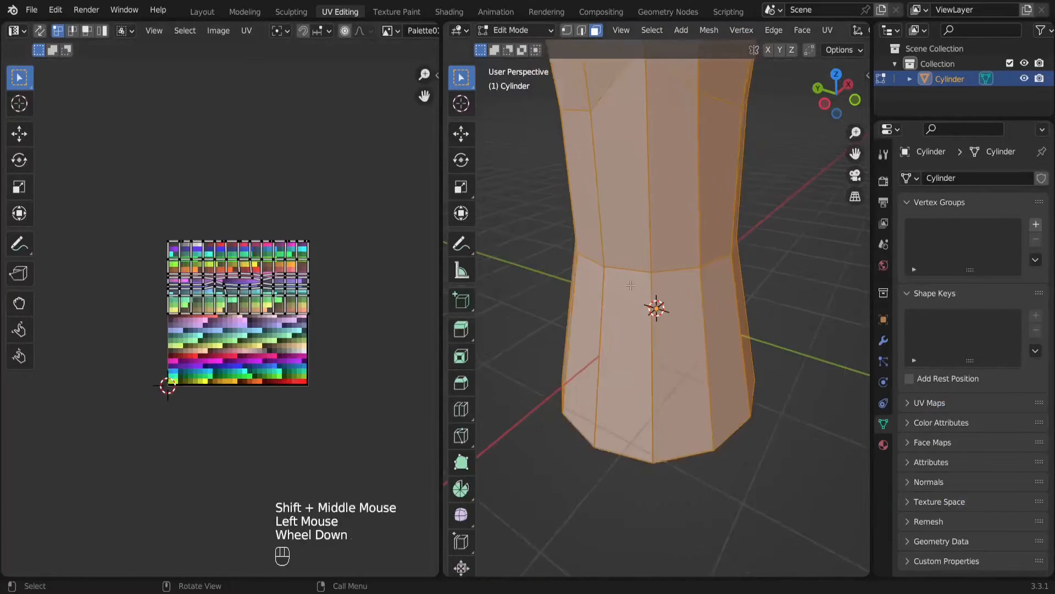
pyautogui.keyDown('shift'); pyautogui.moveTo(625, 270); pyautogui.dragTo(561, 374, button='middle'); pyautogui.keyUp('shift')
pyautogui.scroll(-5, 692, 28)
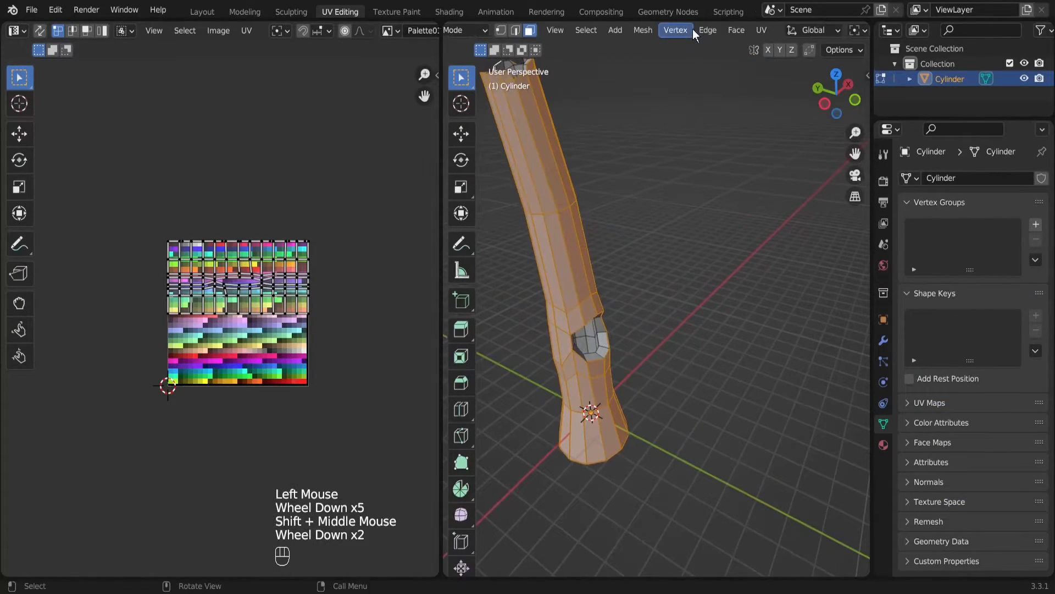
pyautogui.scroll(-5, 692, 29)
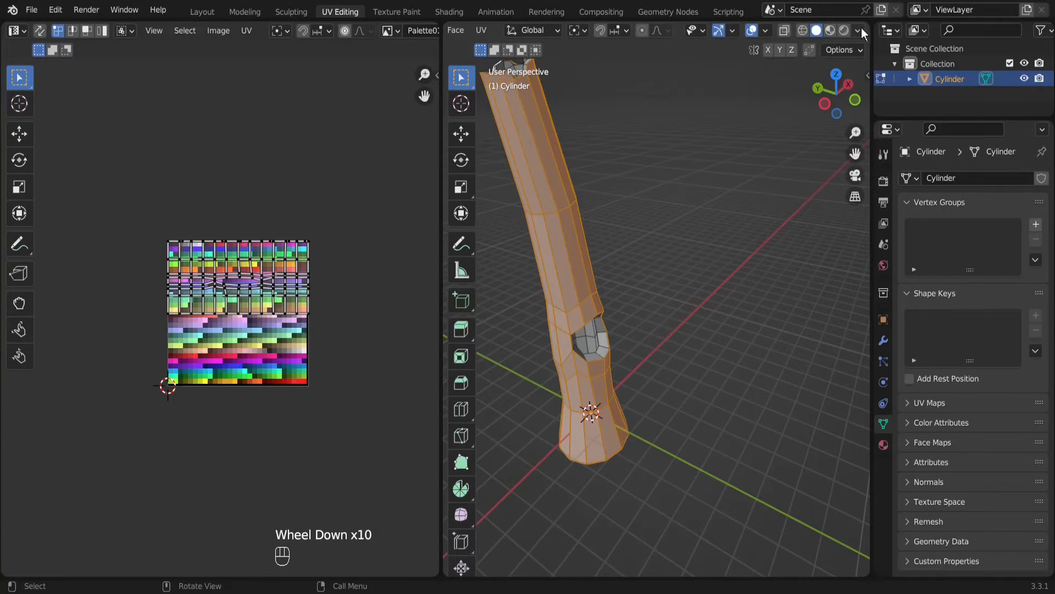
pyautogui.click(862, 28)
pyautogui.click(913, 227)
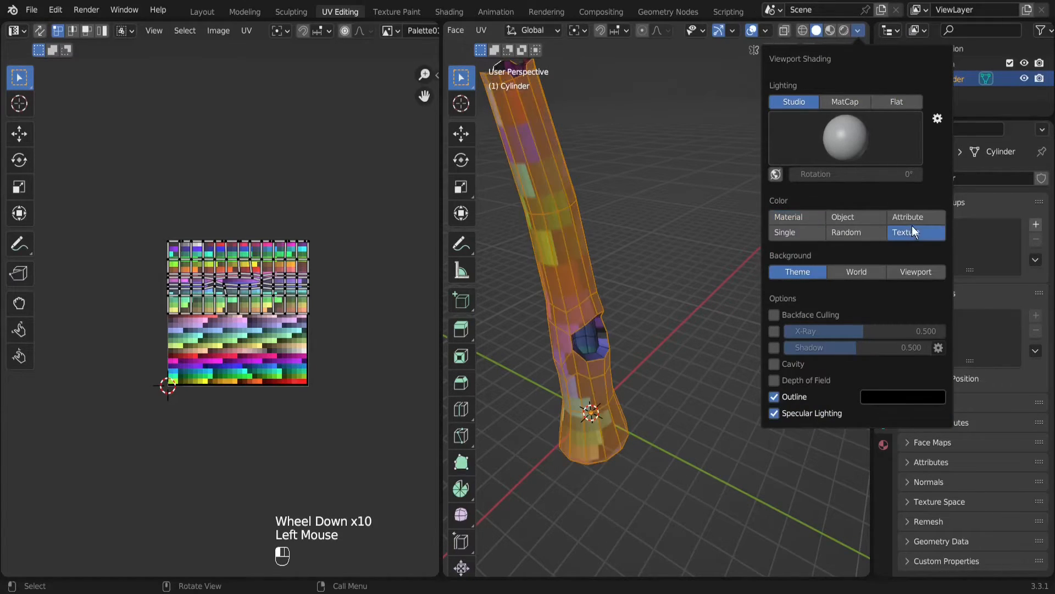
# Select all UVs of the outer bark faces and scale them down to about the size of one palette swatch
pyautogui.press('a')
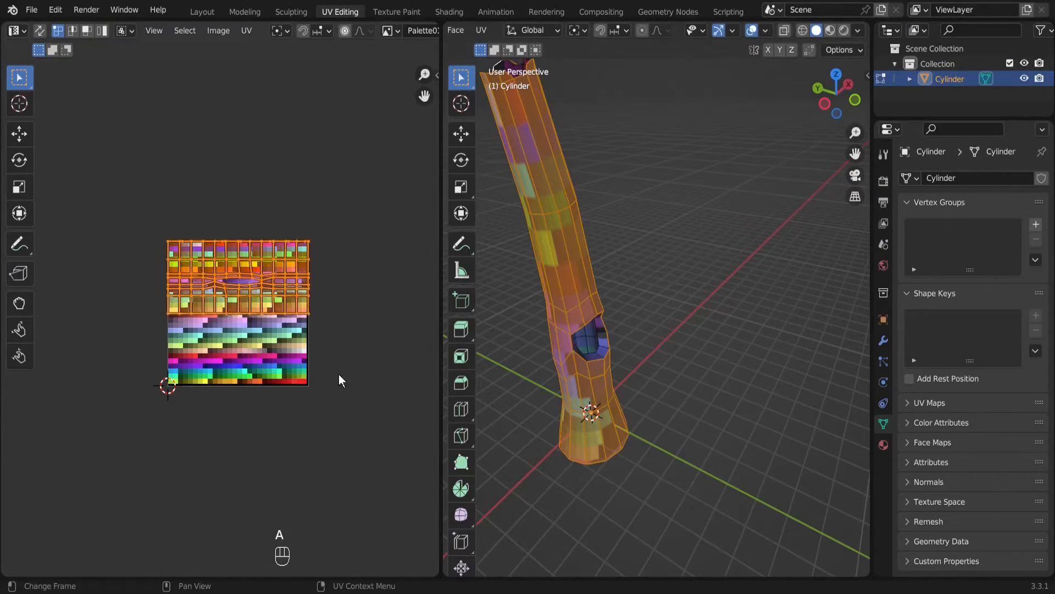
pyautogui.press('s')
pyautogui.click(258, 302)
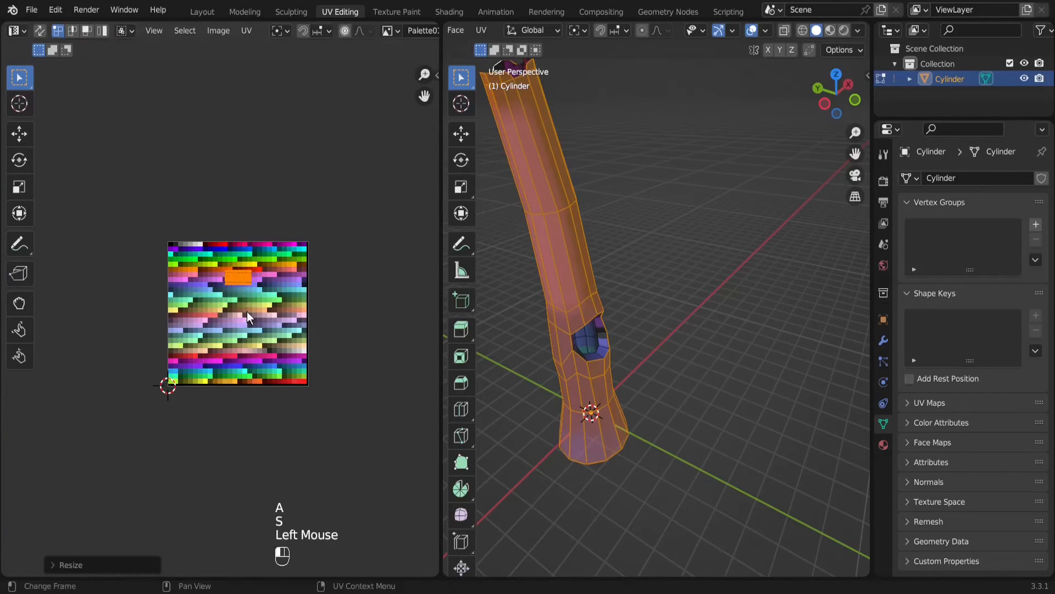
pyautogui.press('s')
pyautogui.click(262, 316)
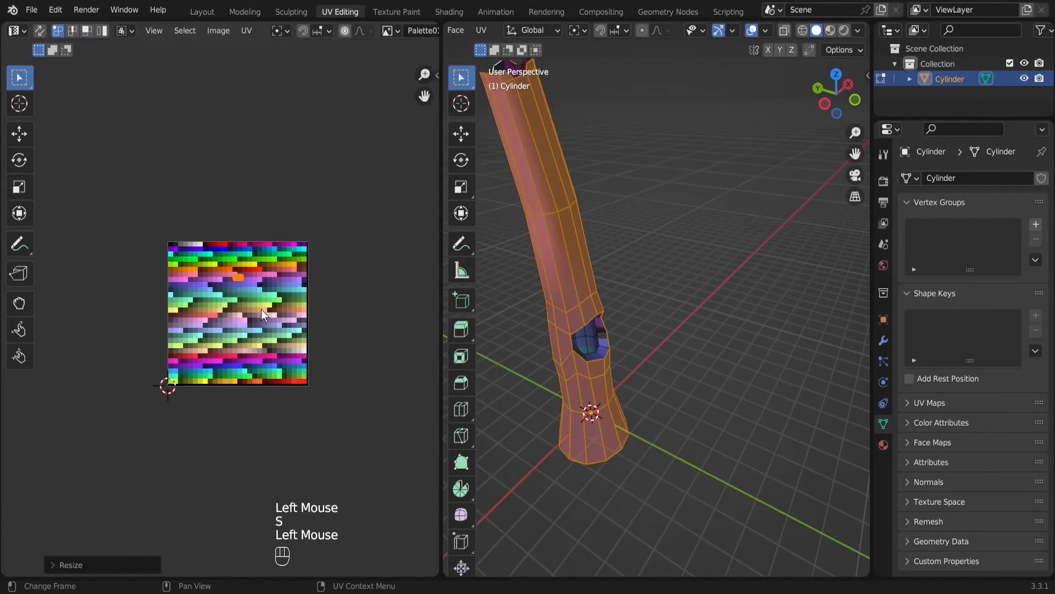
pyautogui.scroll(3, 262, 308)
pyautogui.keyDown('shift'); pyautogui.moveTo(263, 304); pyautogui.dragTo(320, 252, button='middle'); pyautogui.keyUp('shift')
pyautogui.press('s')
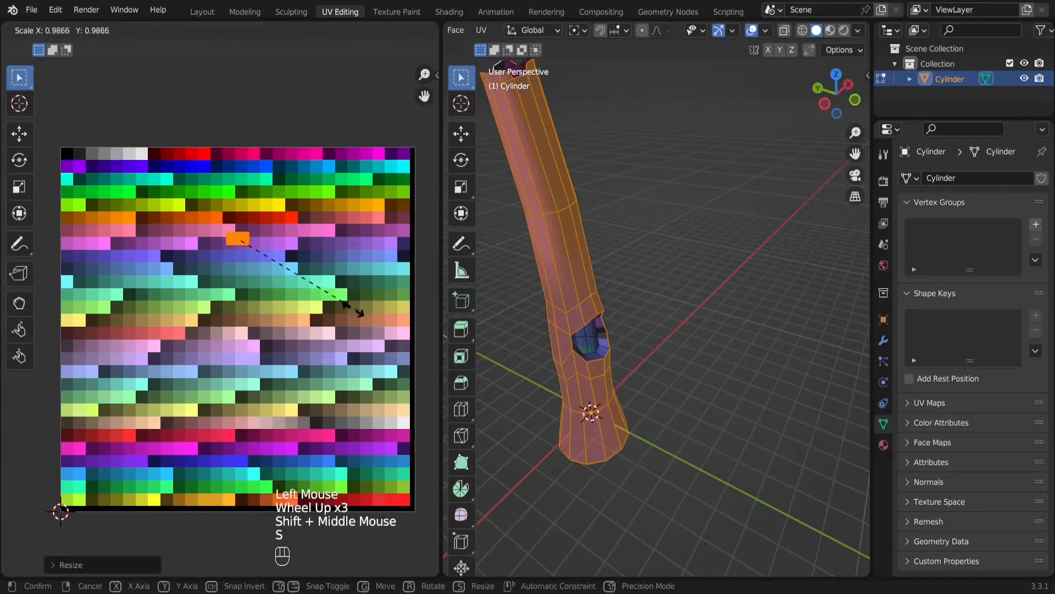
pyautogui.click(278, 292)
# Move the bark UVs onto a medium brown swatch and shrink them until they fit inside it
pyautogui.press('g')
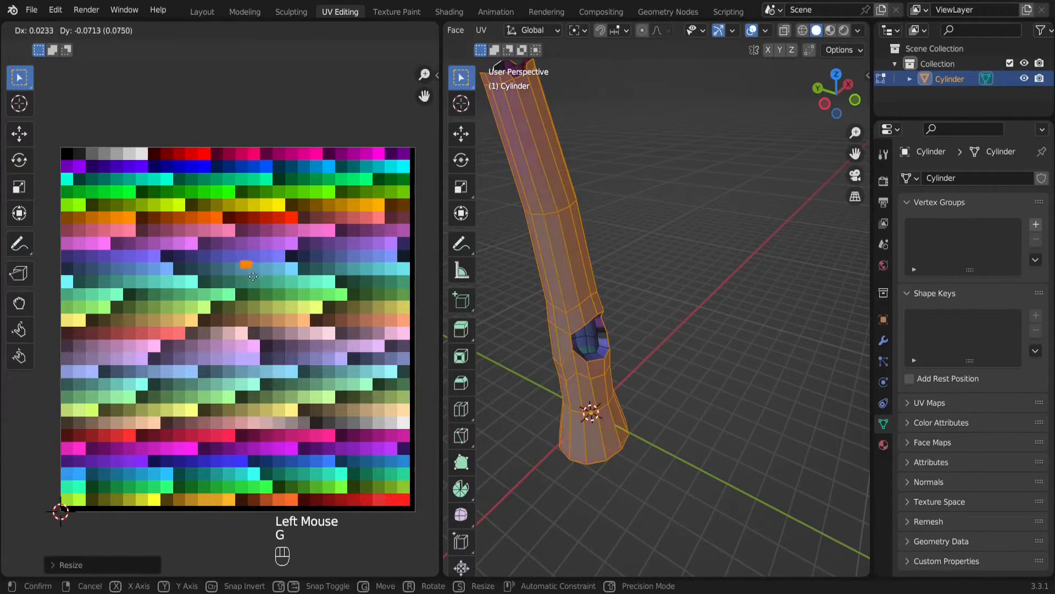
pyautogui.click(289, 327)
pyautogui.scroll(4, 289, 328)
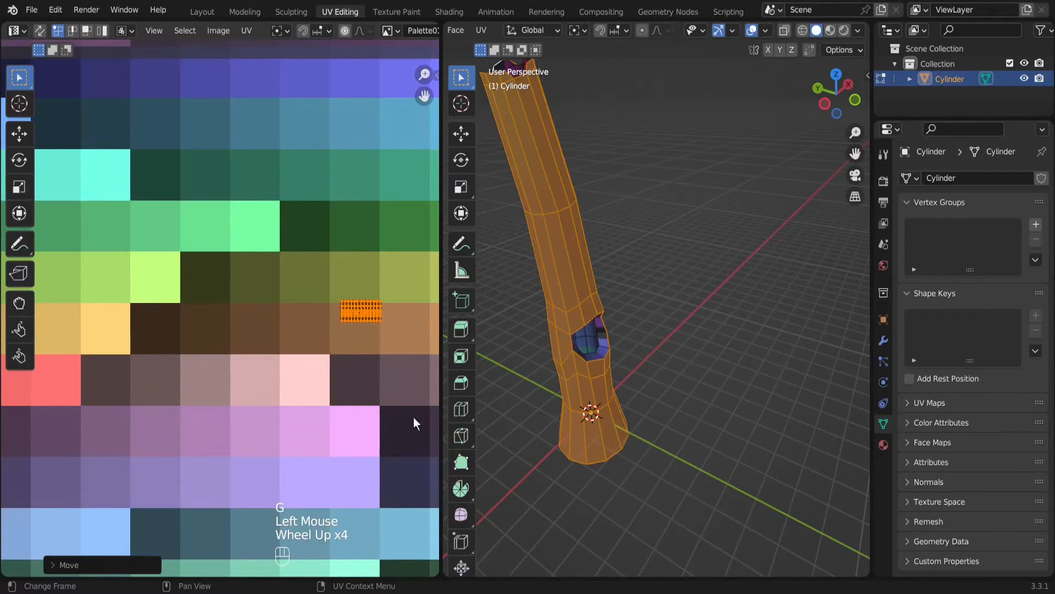
pyautogui.press('s')
pyautogui.click(383, 392)
pyautogui.press('g')
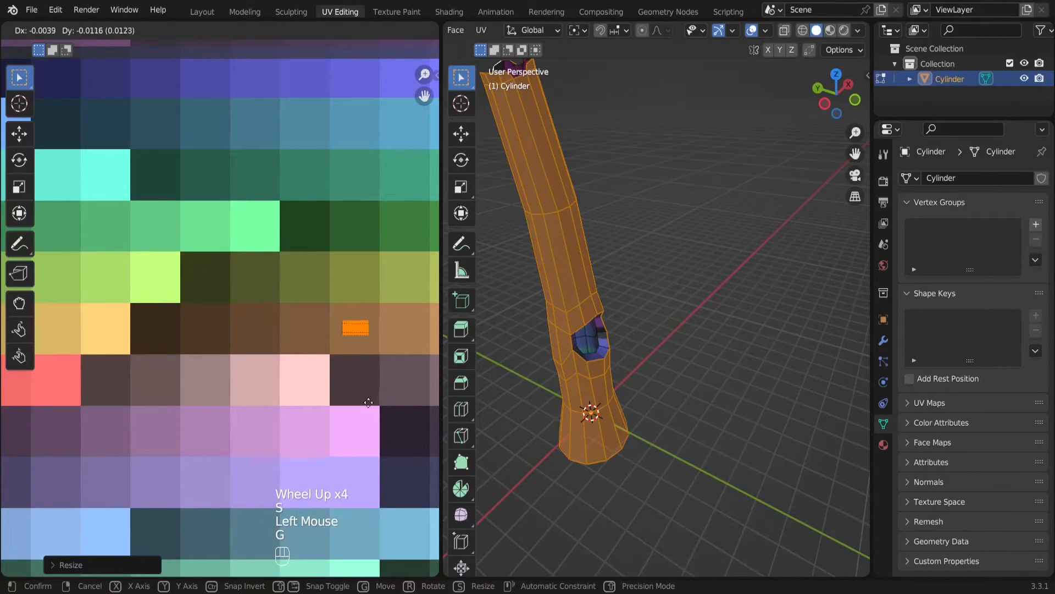
pyautogui.click(368, 404)
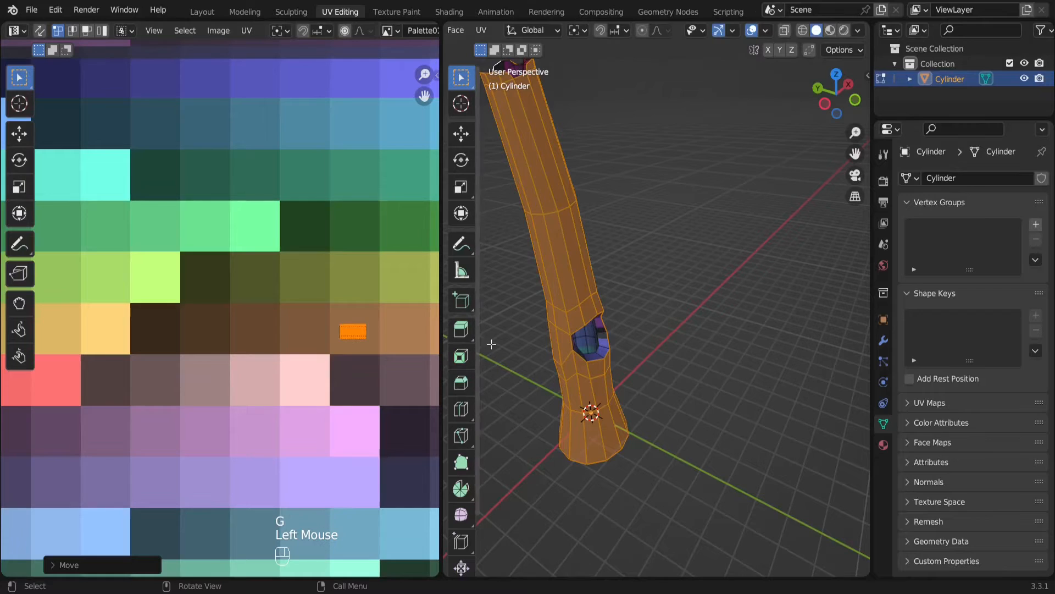
# Invert the face selection so that the log's inner, rim and knothole faces are selected instead of the bark
pyautogui.keyDown('shift'); pyautogui.moveTo(527, 328); pyautogui.dragTo(637, 276, button='middle'); pyautogui.keyUp('shift')
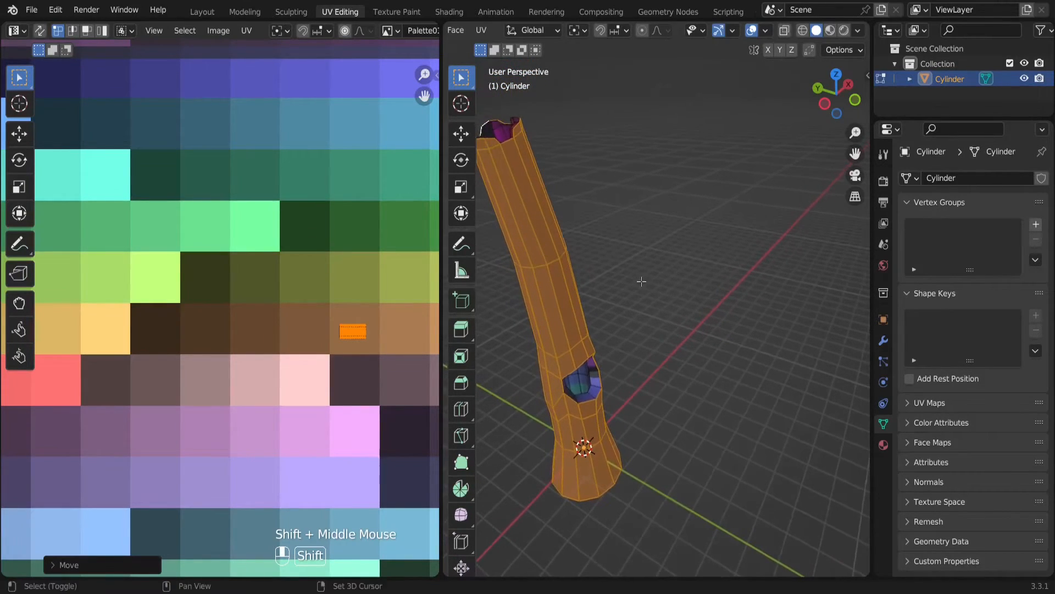
pyautogui.scroll(-1, 638, 275)
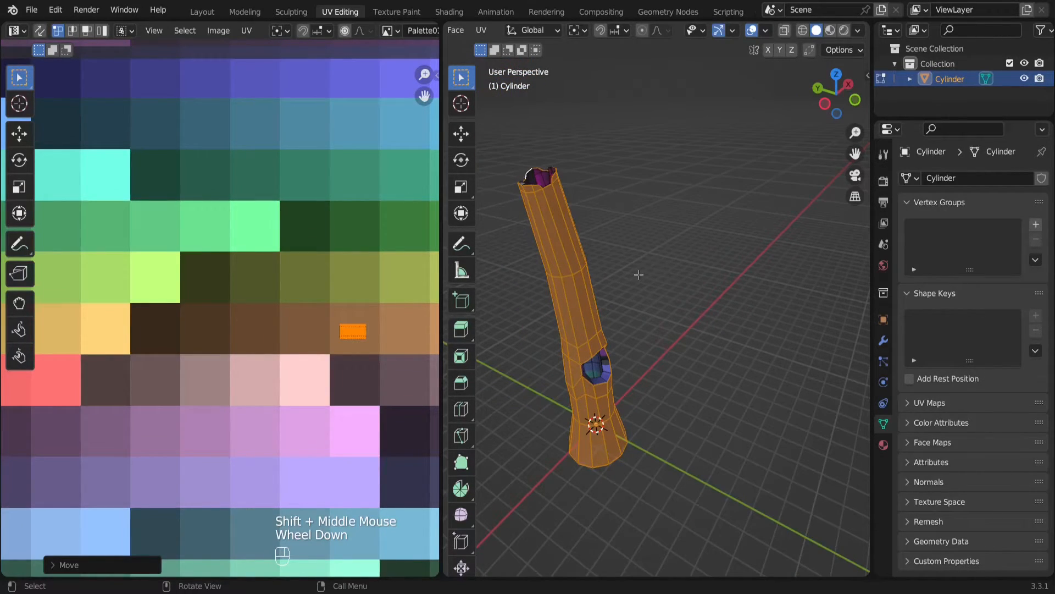
pyautogui.moveTo(664, 266); pyautogui.dragTo(628, 282, button='middle')
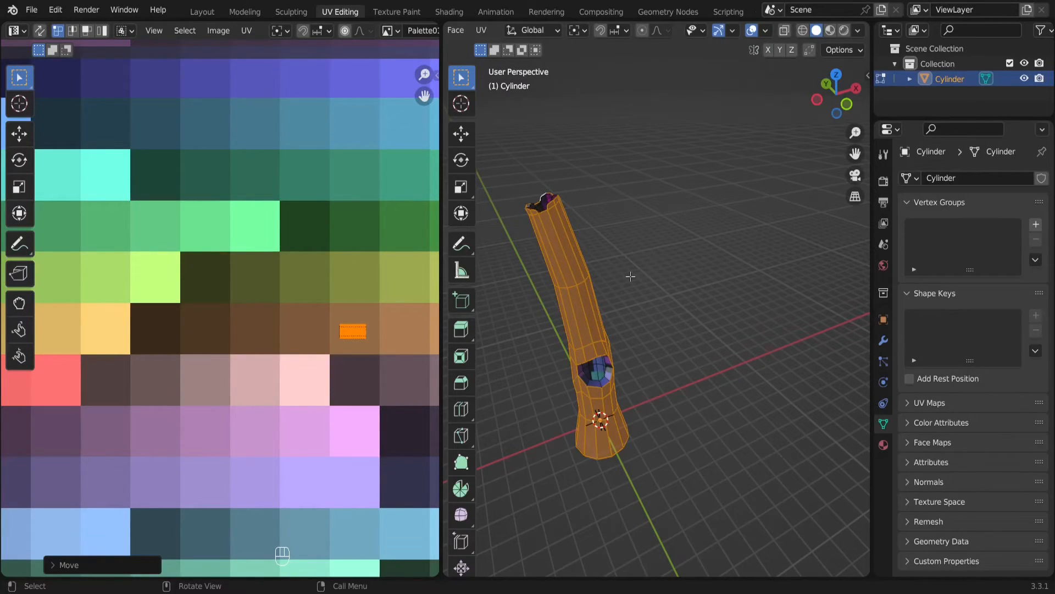
pyautogui.moveTo(629, 277); pyautogui.dragTo(607, 282, button='middle')
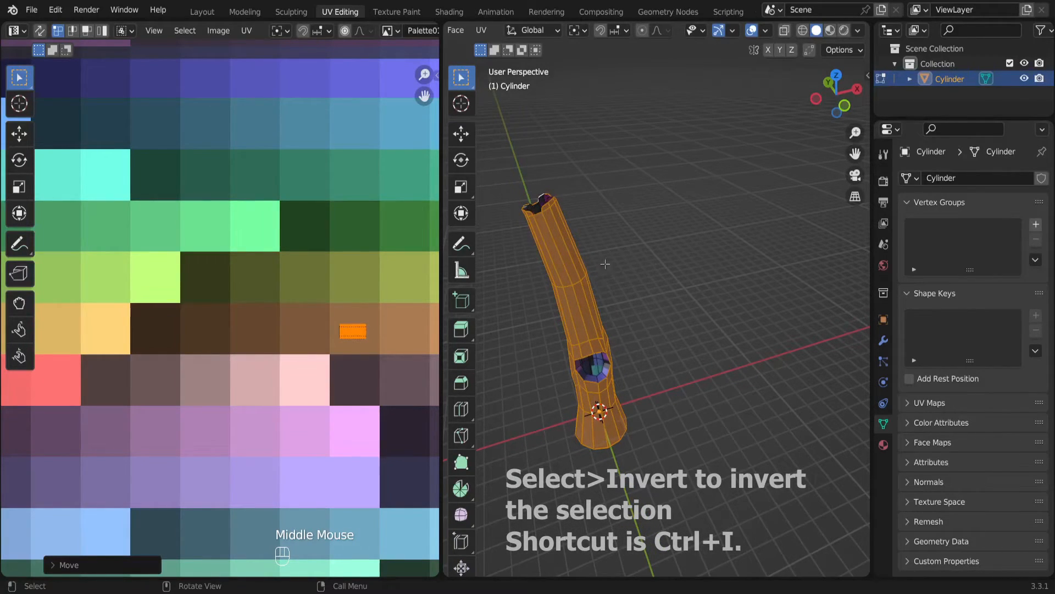
pyautogui.scroll(8, 680, 31)
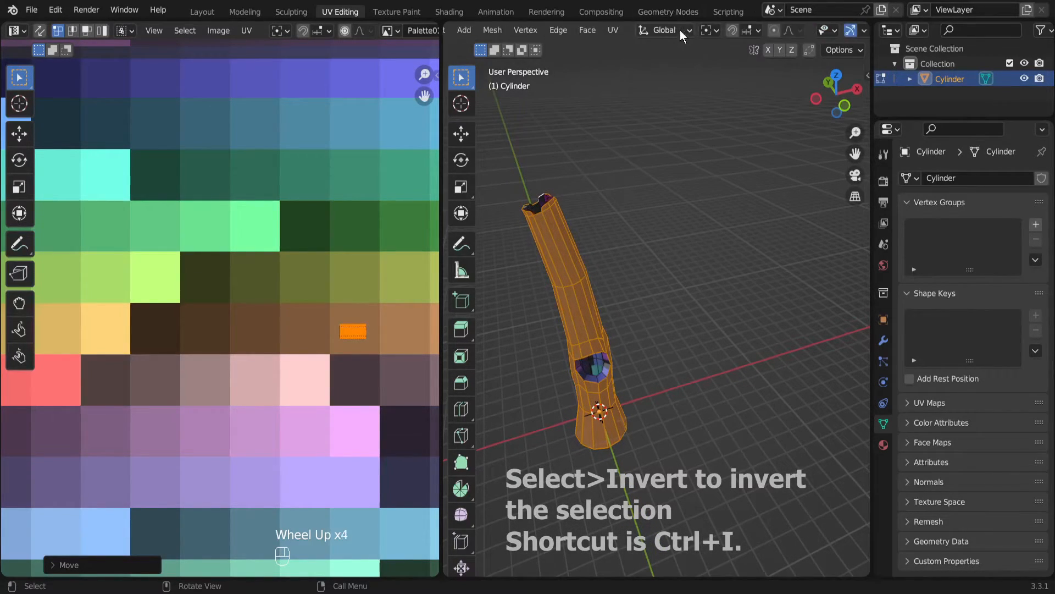
pyautogui.click(544, 31)
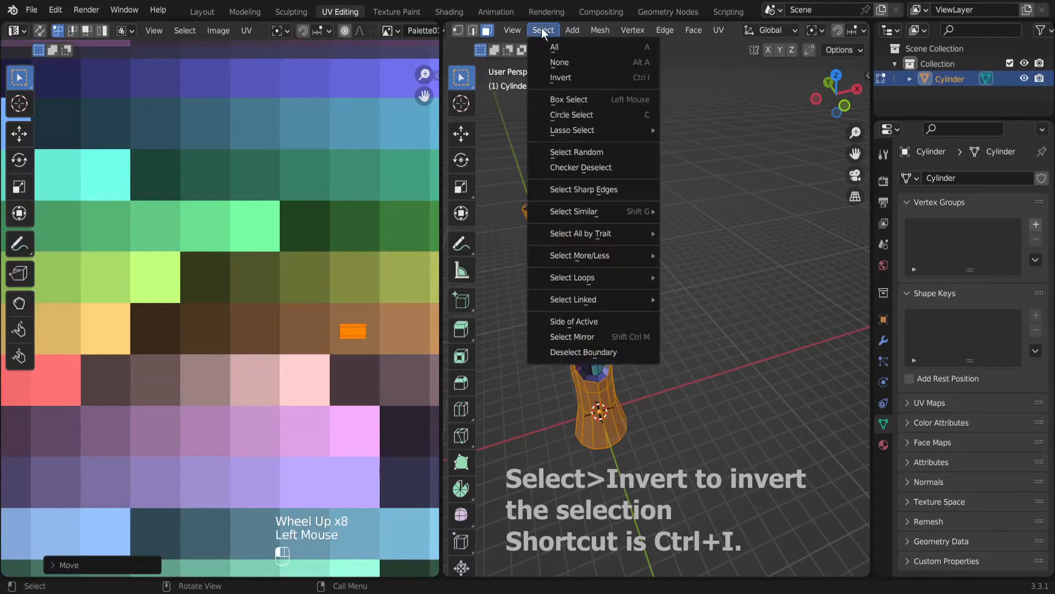
pyautogui.click(580, 77)
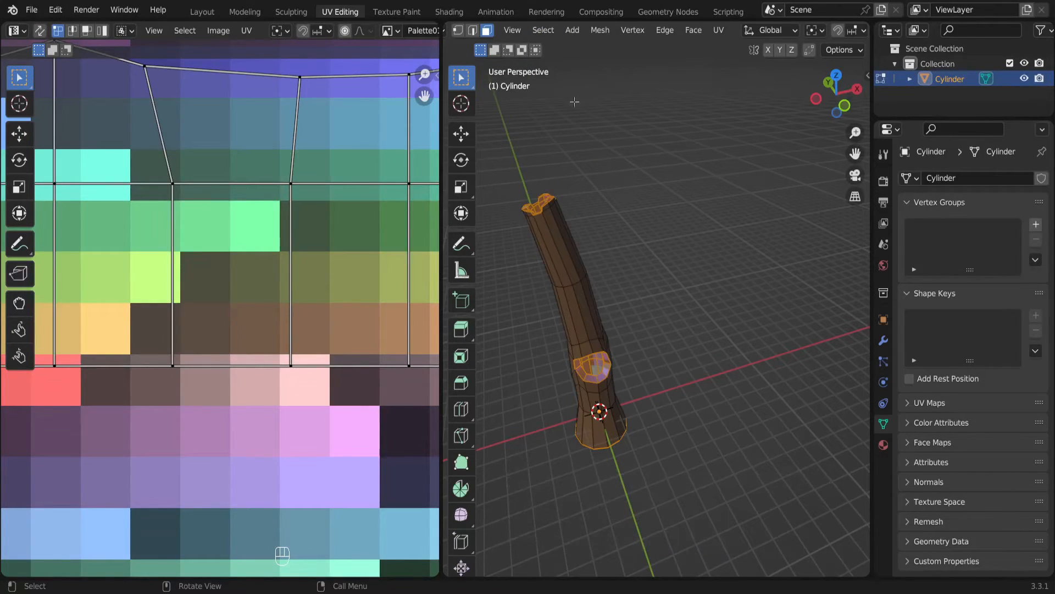
# Select all UVs of the inner faces and scale them down to less than one palette swatch
pyautogui.moveTo(585, 275); pyautogui.dragTo(676, 200, button='middle')
pyautogui.scroll(1, 632, 307)
pyautogui.scroll(2, 674, 325)
pyautogui.scroll(-1, 712, 283)
pyautogui.scroll(-2, 277, 339)
pyautogui.press('a')
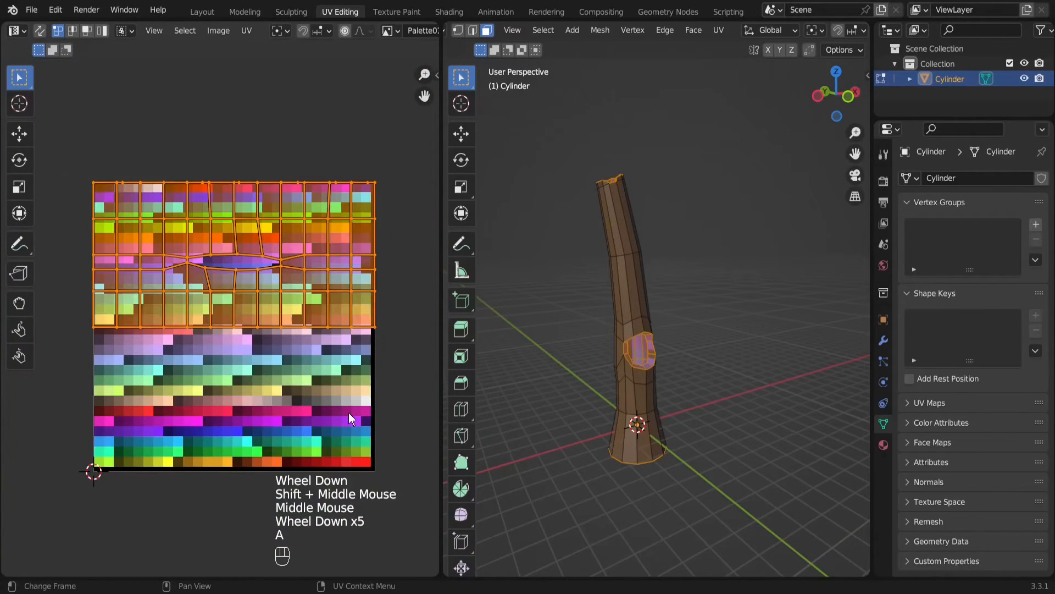
pyautogui.press('s')
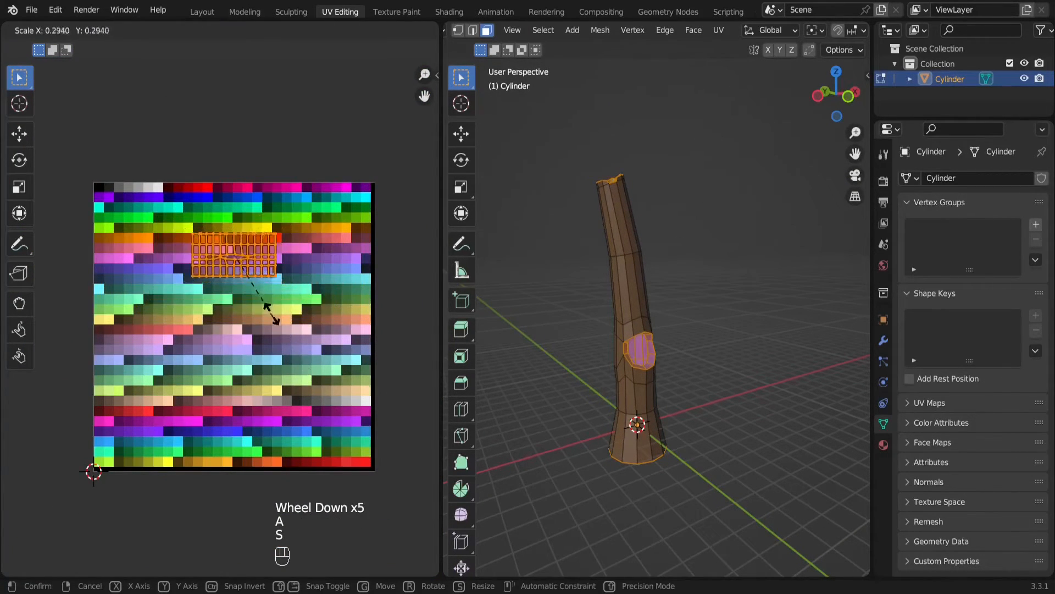
pyautogui.click(280, 320)
pyautogui.press('s')
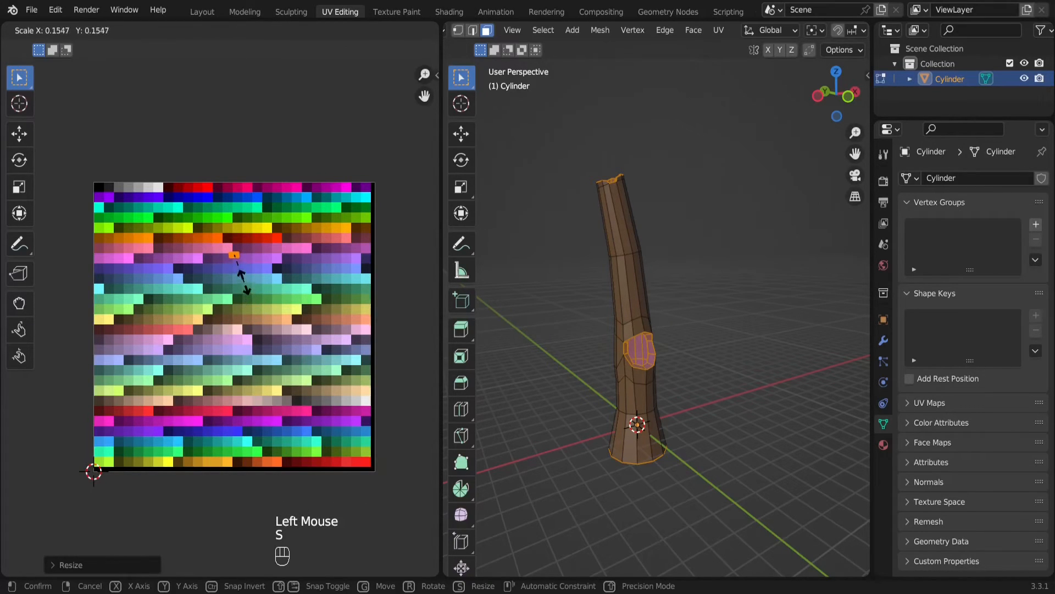
pyautogui.click(242, 278)
# Move the inner-face UVs onto a brown swatch darker than the bark's and position them fully inside it
pyautogui.scroll(2, 253, 276)
pyautogui.press('g')
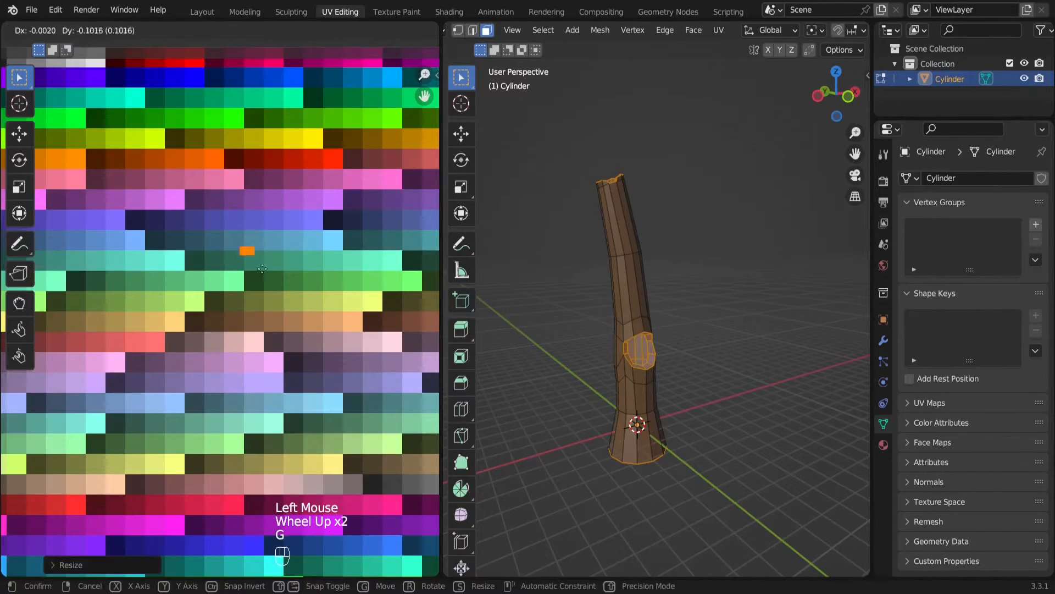
pyautogui.click(250, 328)
pyautogui.scroll(4, 254, 332)
pyautogui.press('g')
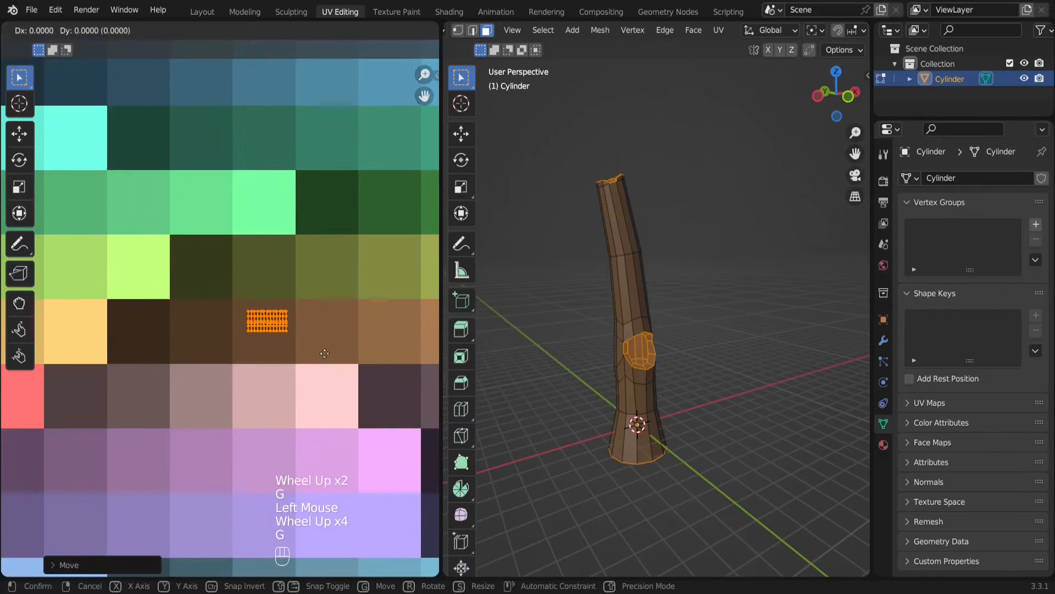
pyautogui.click(324, 360)
# Leave Edit Mode, deselect the log and inspect the bark and knothole colors up close
pyautogui.press('Tab')
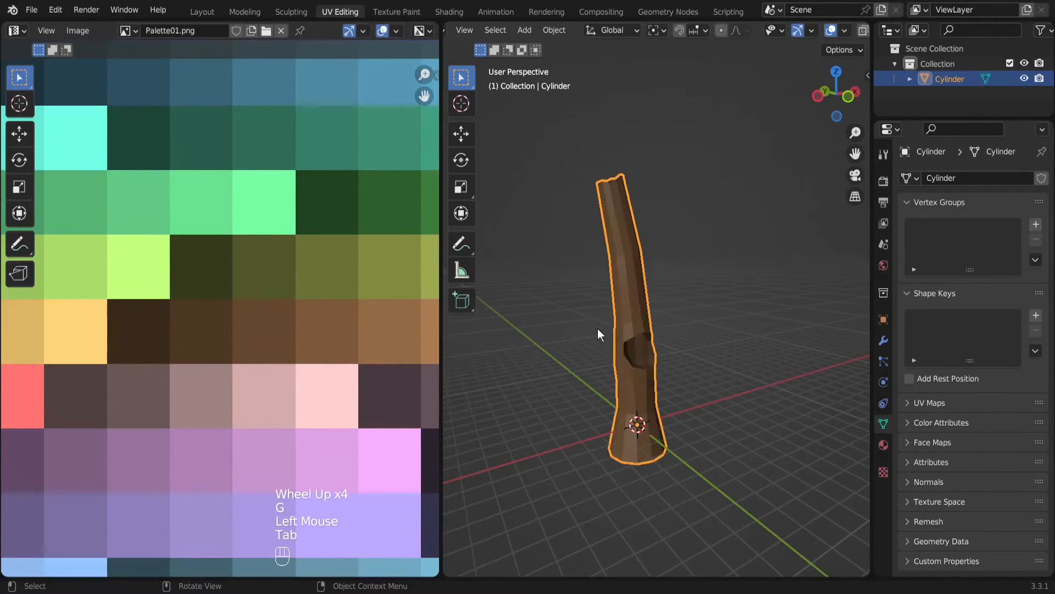
pyautogui.click(725, 344)
pyautogui.moveTo(730, 344); pyautogui.dragTo(678, 317, button='middle')
pyautogui.scroll(5, 604, 371)
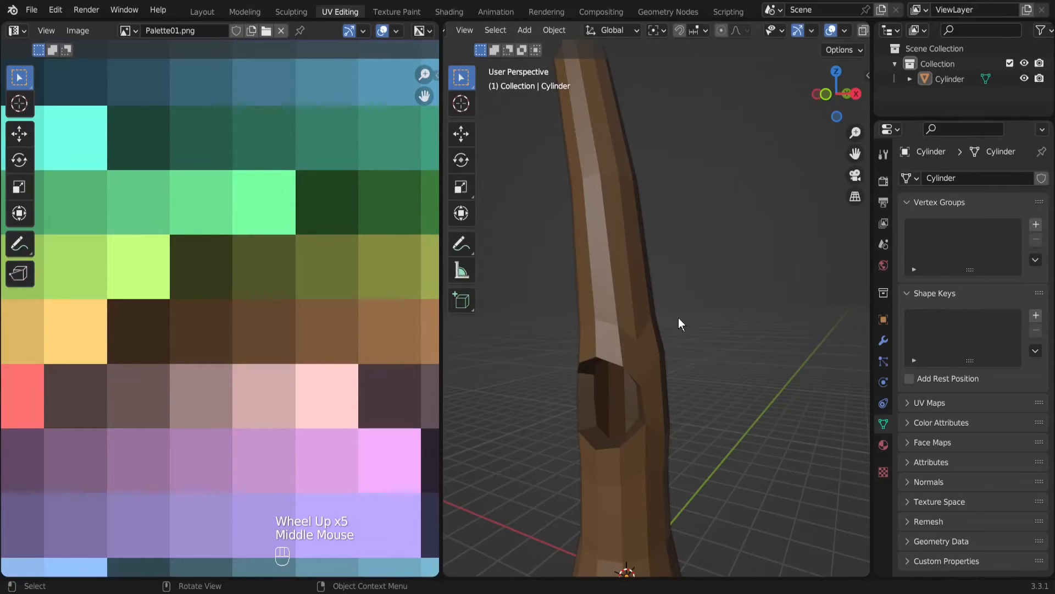
# Select the bark's UVs and move them horizontally onto the next lighter brown swatch, fully inside it, and leave Edit Mode
pyautogui.press('Tab')
pyautogui.press('a')
pyautogui.keyDown('shift'); pyautogui.moveTo(396, 319); pyautogui.dragTo(356, 288, button='middle'); pyautogui.keyUp('shift')
pyautogui.moveTo(374, 281); pyautogui.dragTo(299, 349)
pyautogui.press('g')
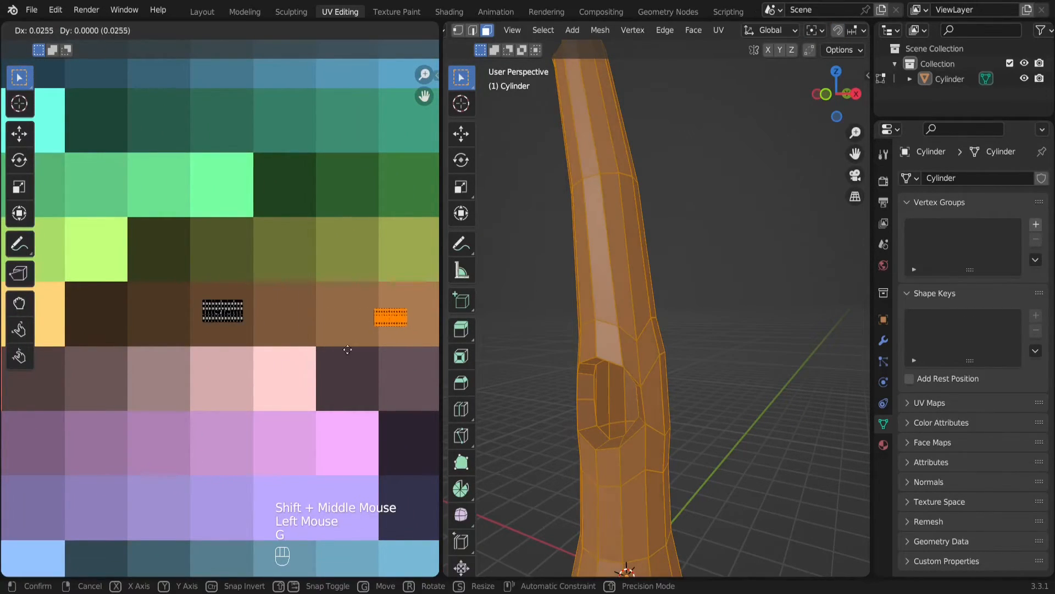
pyautogui.click(366, 349)
pyautogui.press('Tab')
# Move the inner-face UVs horizontally onto the next darker brown swatch, leave Edit Mode and check the log's colors
pyautogui.scroll(-1, 593, 331)
pyautogui.scroll(-2, 593, 331)
pyautogui.moveTo(552, 256); pyautogui.dragTo(750, 364, button='middle')
pyautogui.scroll(2, 750, 364)
pyautogui.press('Tab')
pyautogui.moveTo(288, 264); pyautogui.dragTo(205, 321)
pyautogui.press('g')
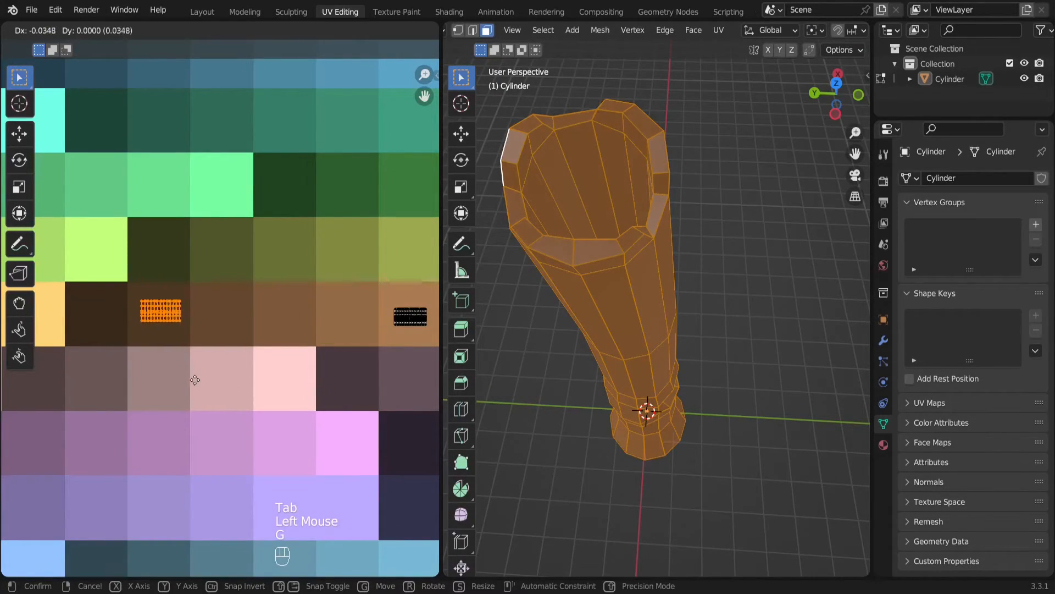
pyautogui.click(195, 382)
pyautogui.press('Tab')
pyautogui.moveTo(660, 372); pyautogui.dragTo(709, 382, button='middle')
pyautogui.scroll(-3, 638, 309)
pyautogui.moveTo(637, 308); pyautogui.dragTo(533, 330, button='middle')
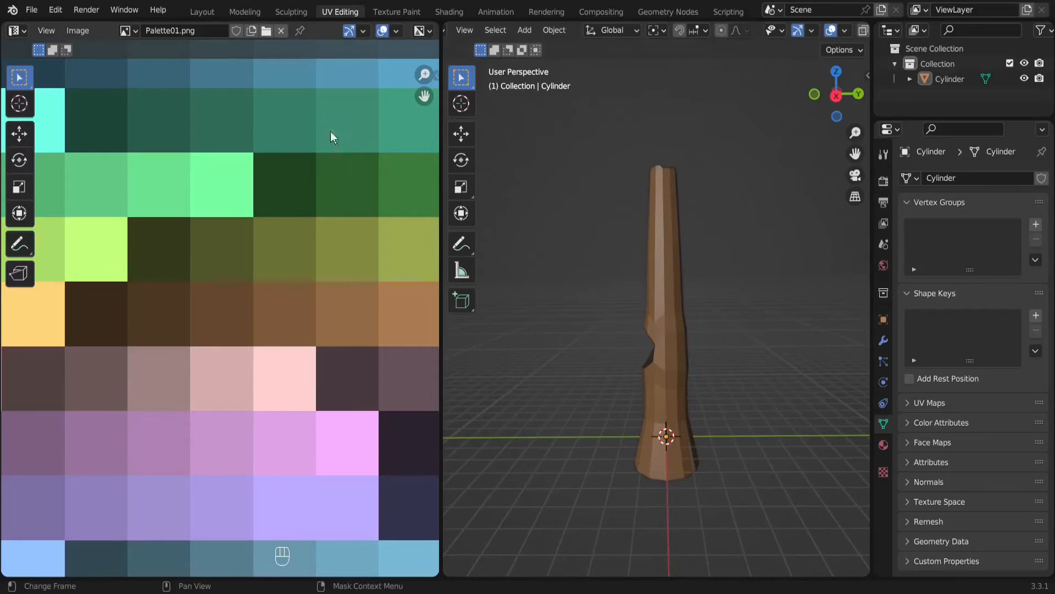
# Switch to the Layout workspace, select the log and frame it to review the finished model
pyautogui.click(202, 11)
pyautogui.scroll(-3, 475, 329)
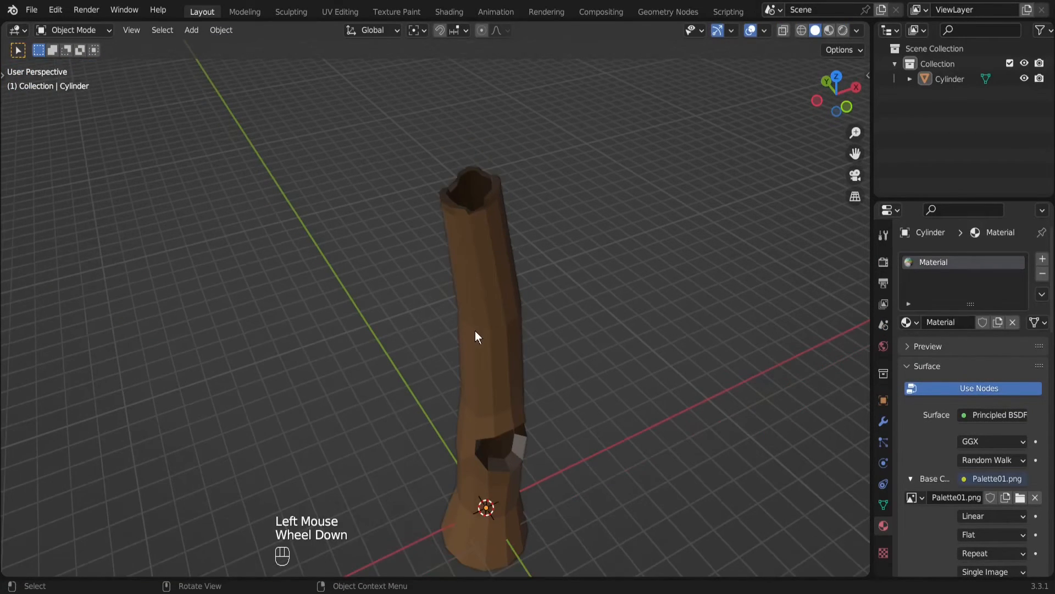
pyautogui.keyDown('shift'); pyautogui.moveTo(573, 430); pyautogui.dragTo(595, 312, button='middle'); pyautogui.keyUp('shift')
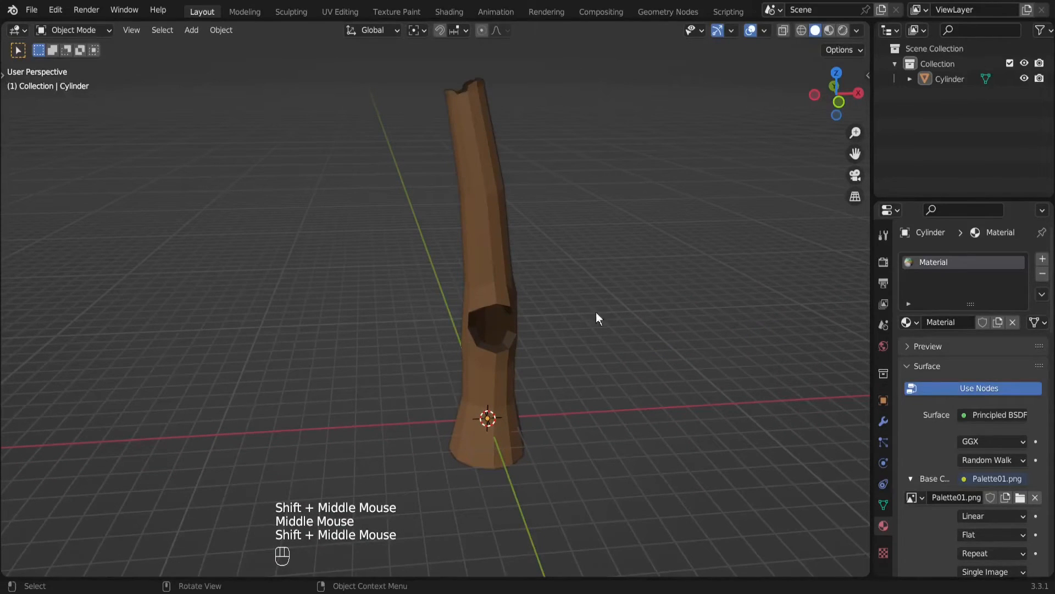
pyautogui.click(487, 282)
pyautogui.press('KP_Decimal')
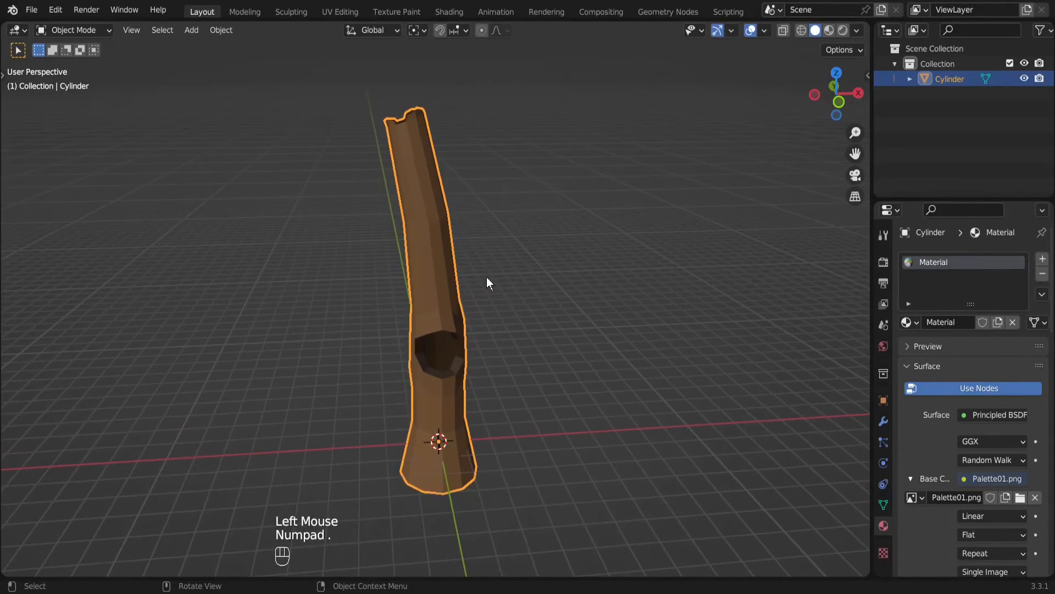
pyautogui.moveTo(681, 342); pyautogui.dragTo(616, 319, button='middle')
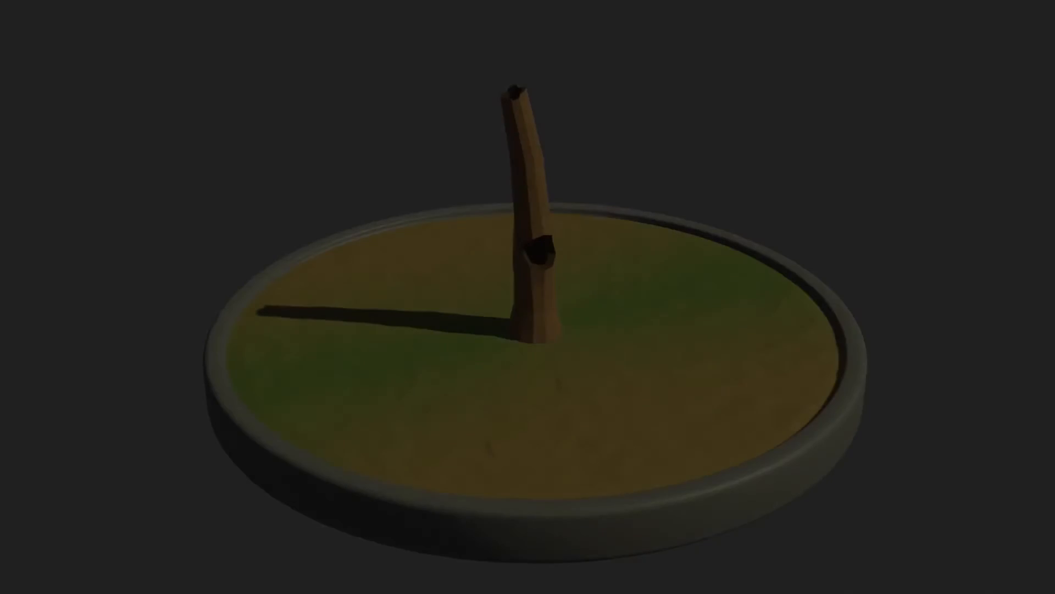